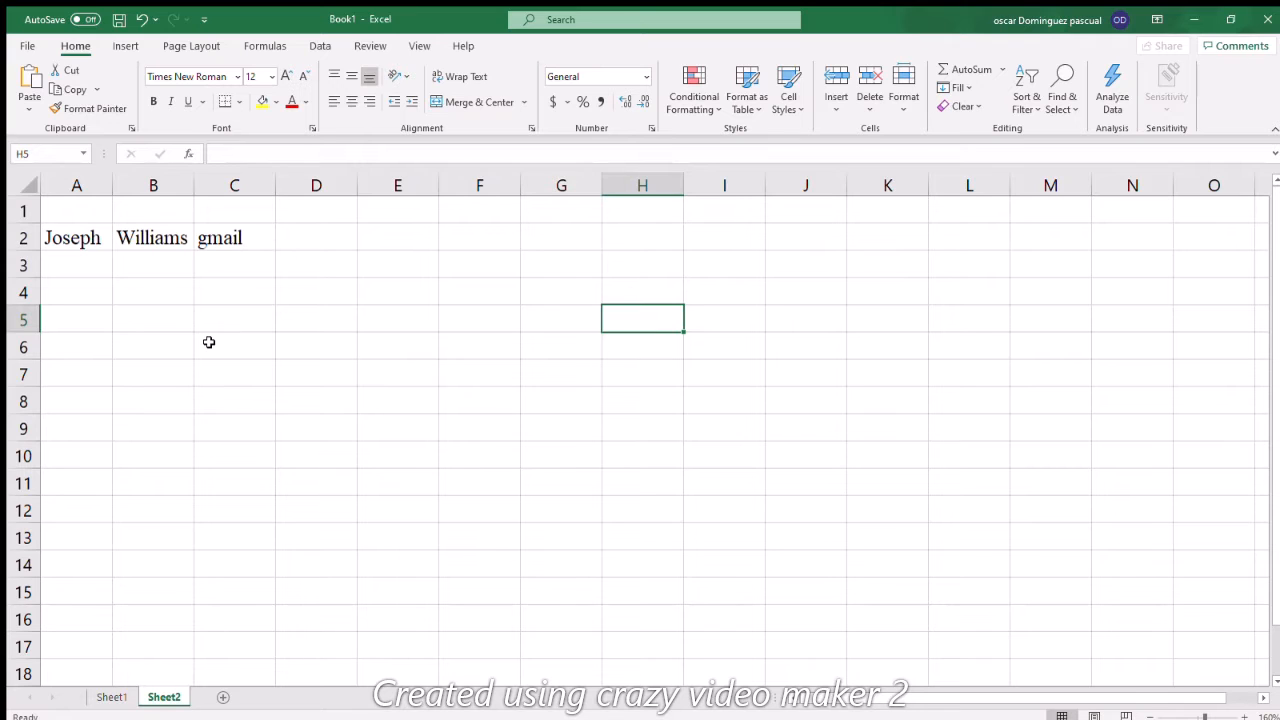
click(207, 341)
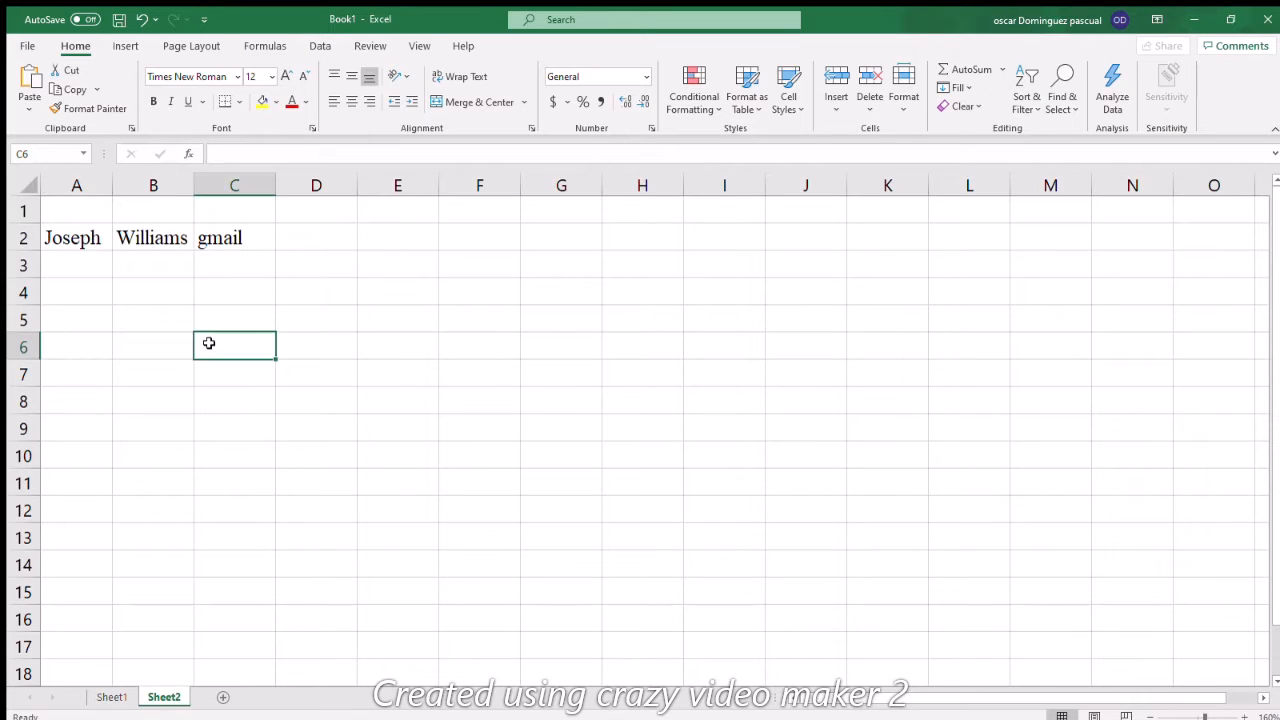
click(92, 268)
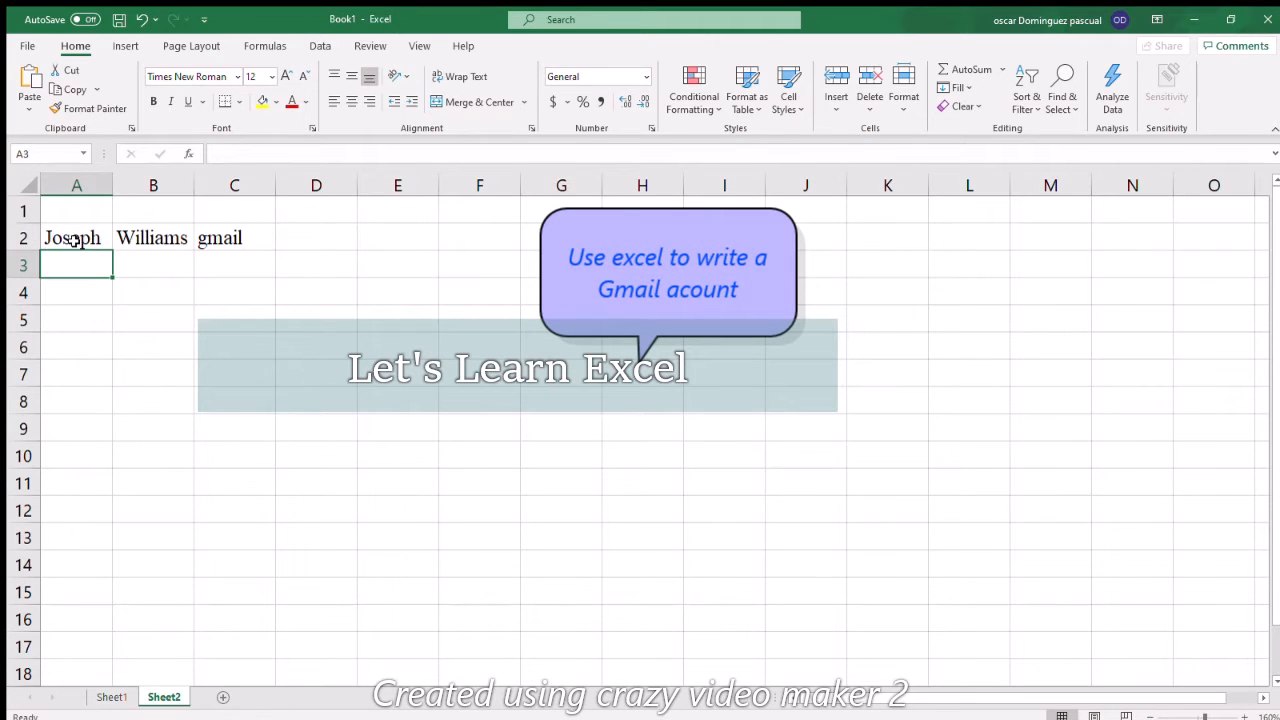
click(74, 240)
click(138, 241)
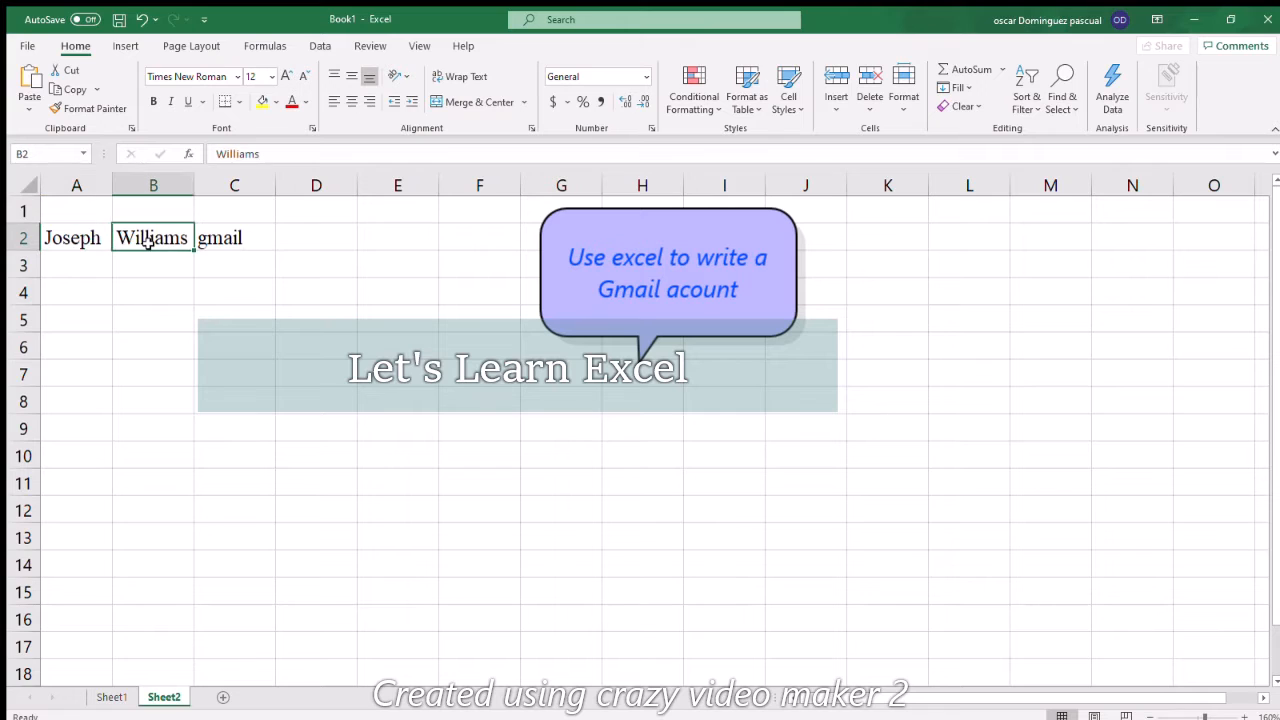
click(241, 237)
click(74, 241)
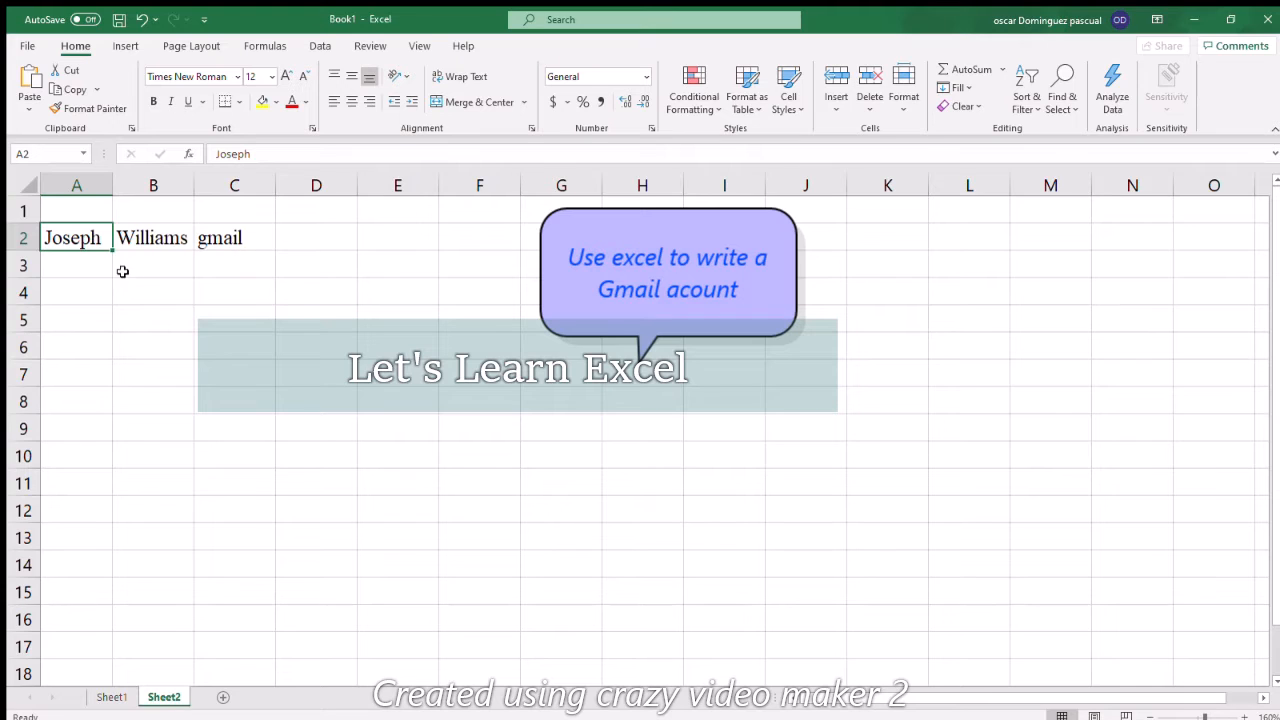
- Convert the first name to lowercase in A3 with =LOWER(A2) and fill the formula across to B3
click(89, 265)
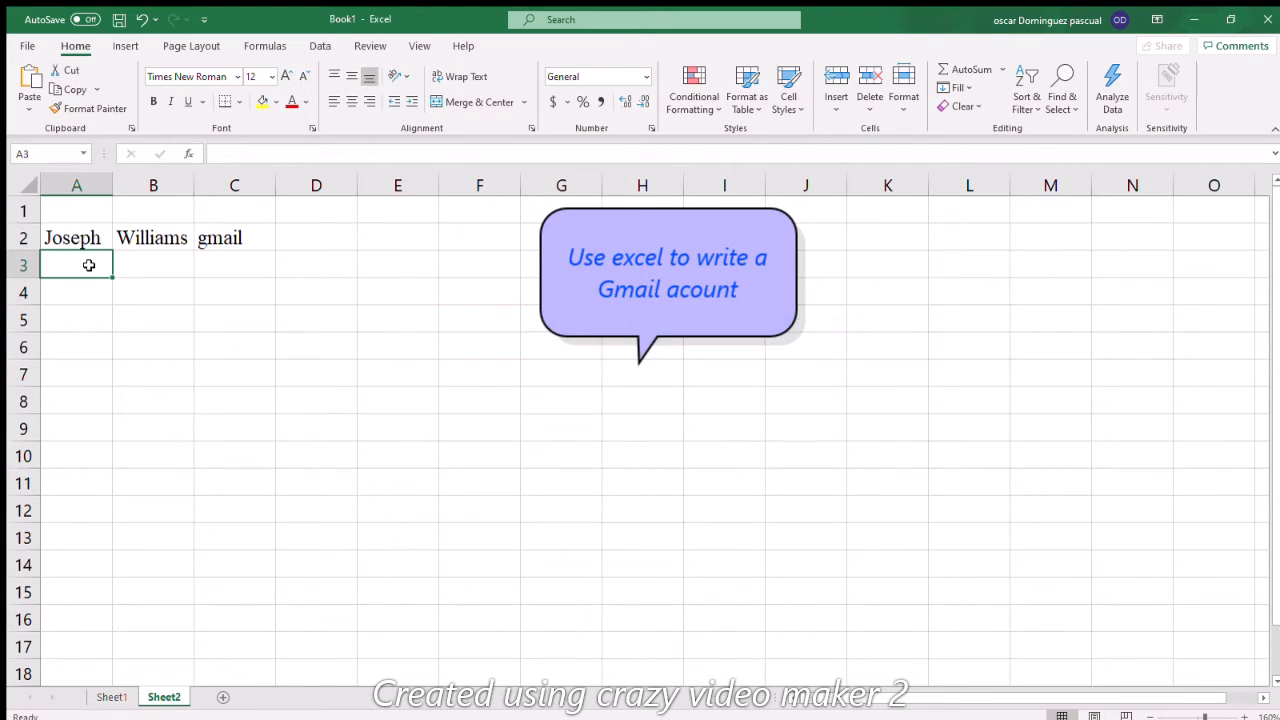
text(=lowe)
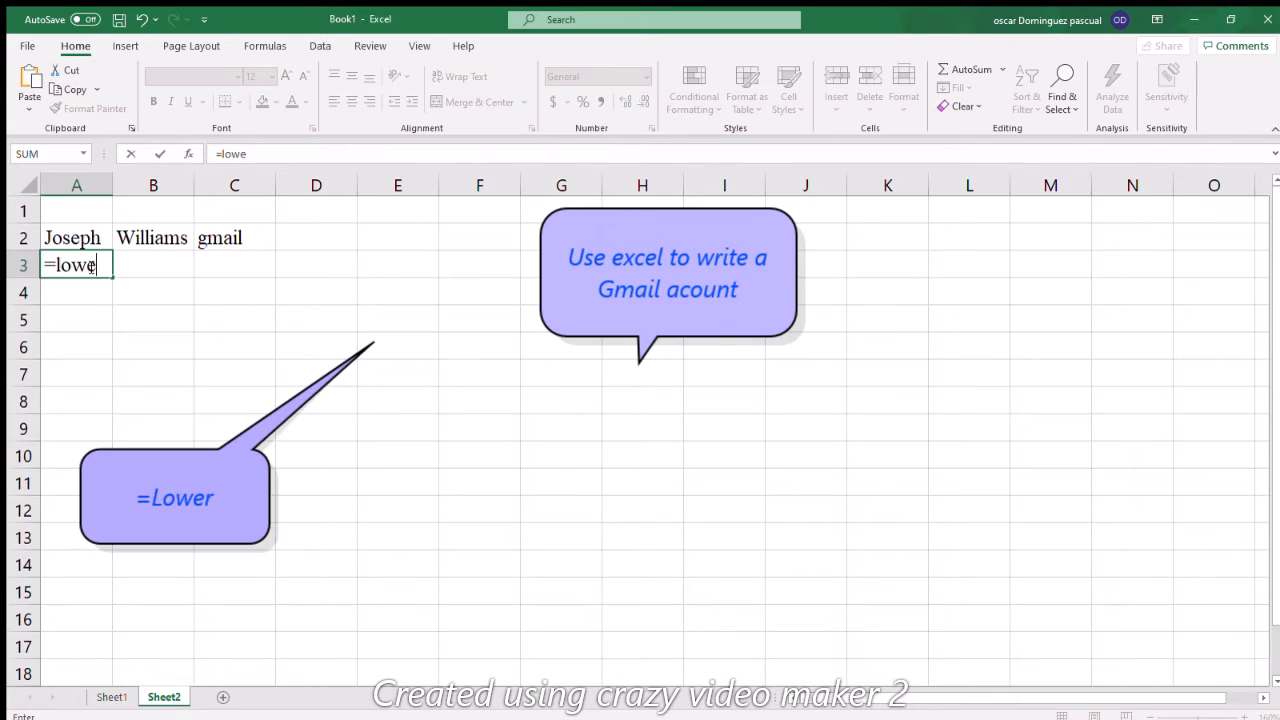
text(r()
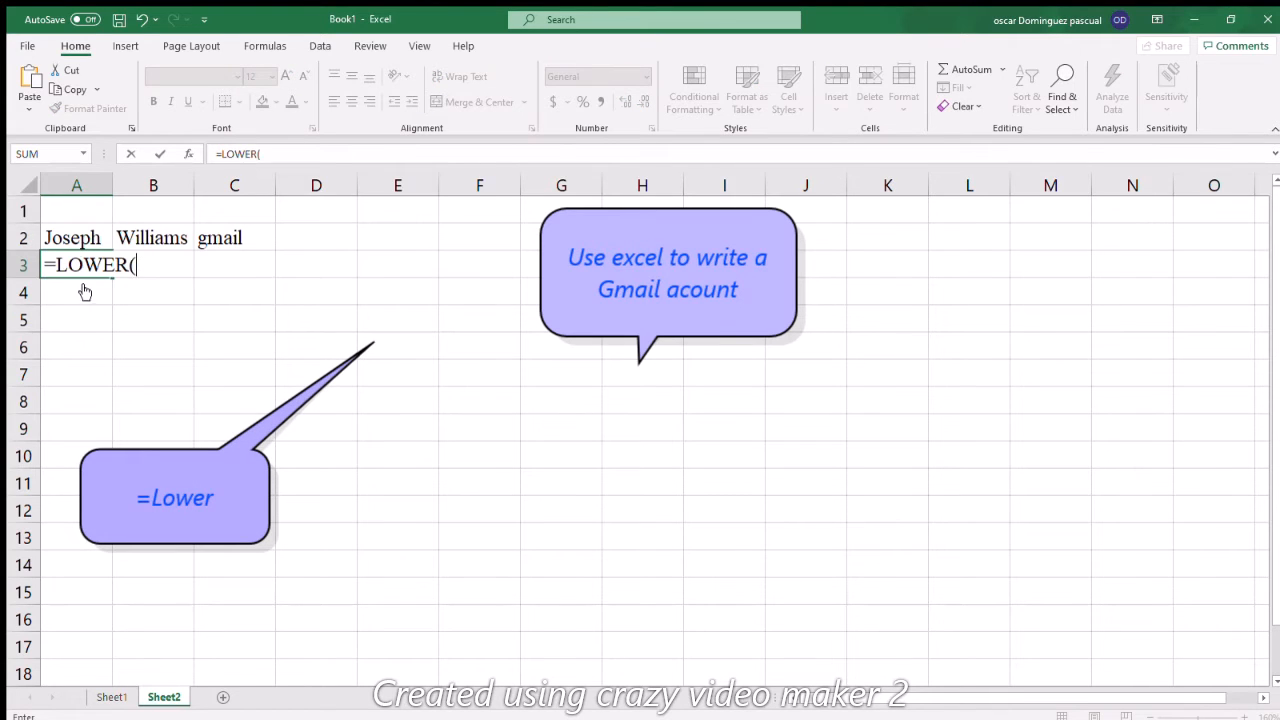
click(70, 240)
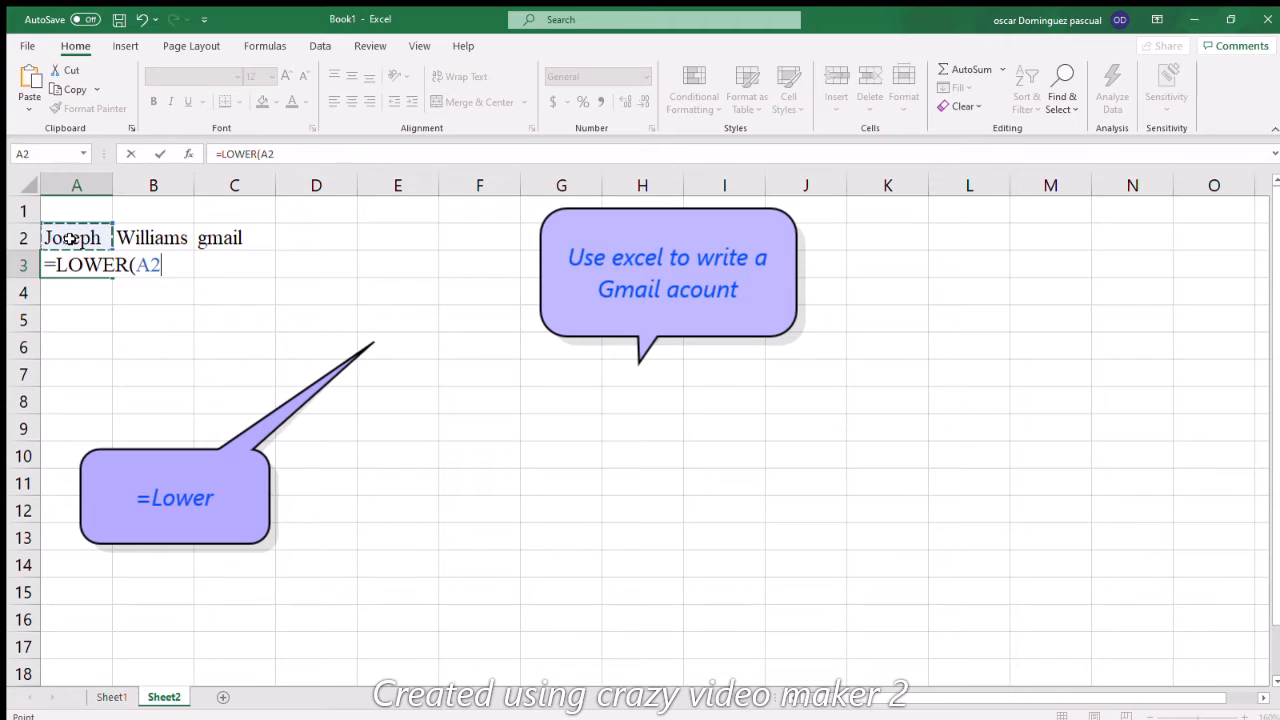
text())
key(Return)
click(95, 265)
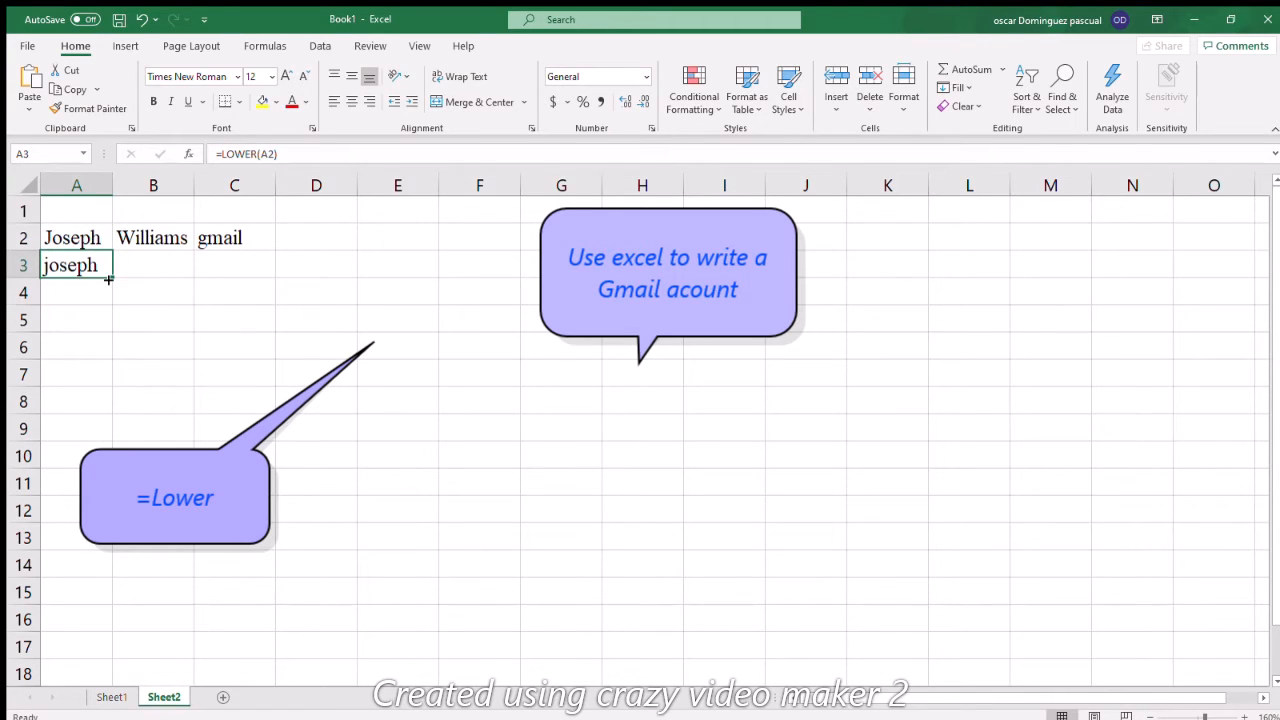
drag(111, 278, 180, 278)
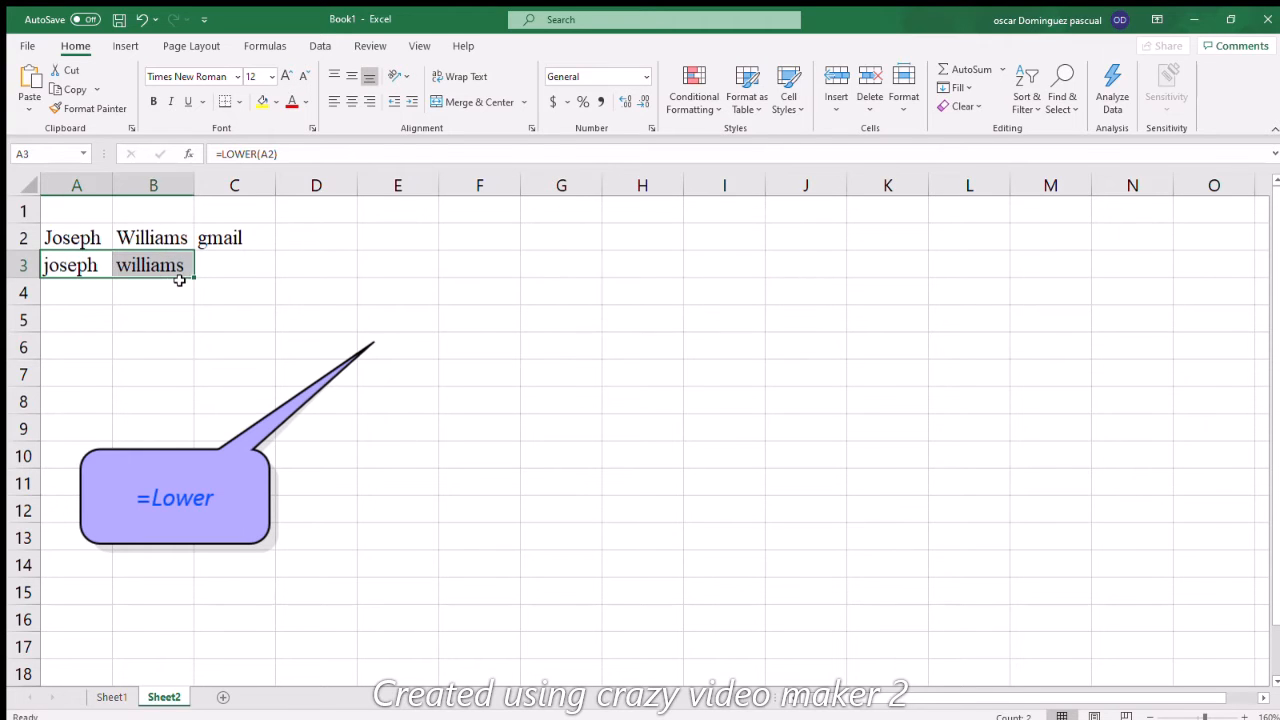
- Build the e-mail address in C3 with the formula =CONCATENATE(A3,".",B3,"@",C2,".com")
click(243, 260)
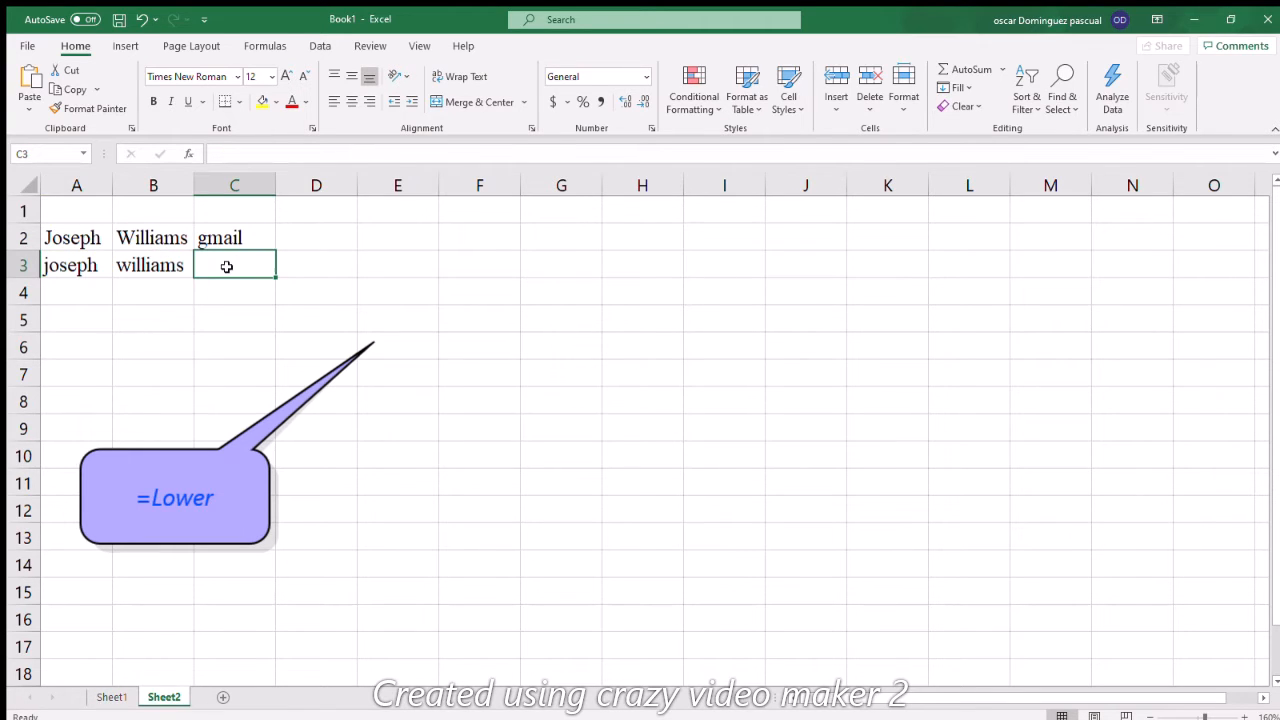
text(=)
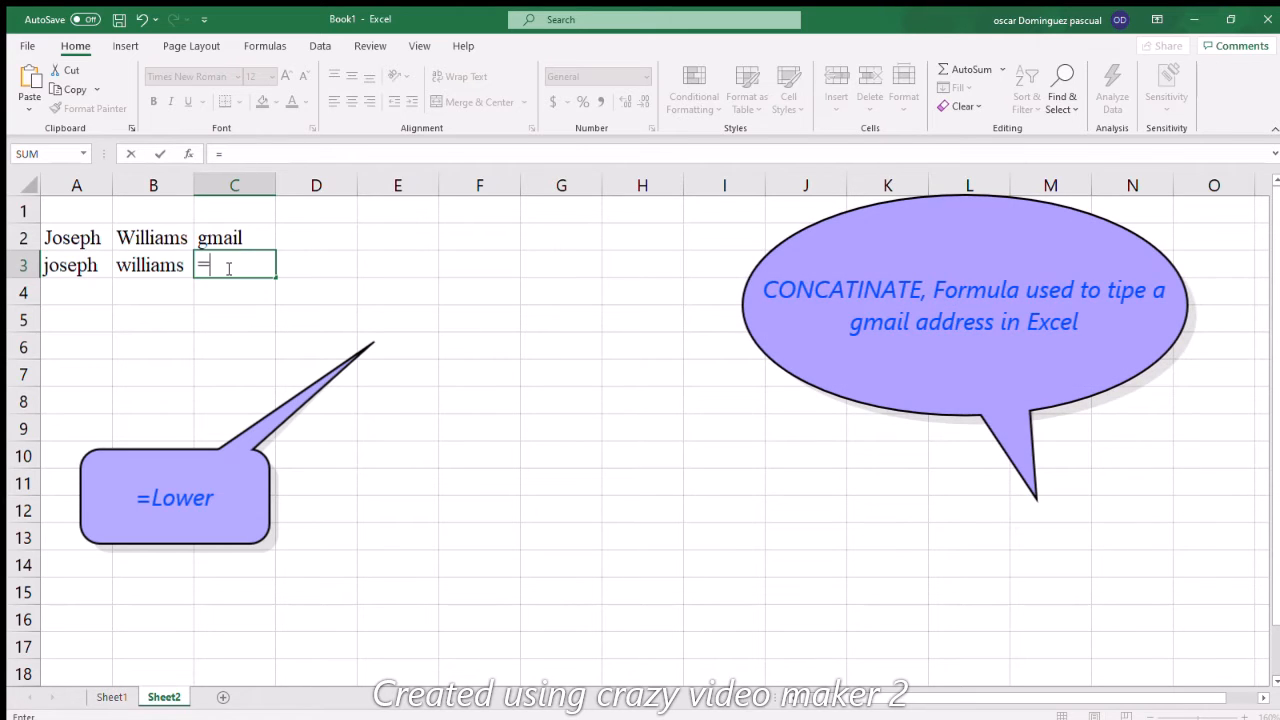
text(conca)
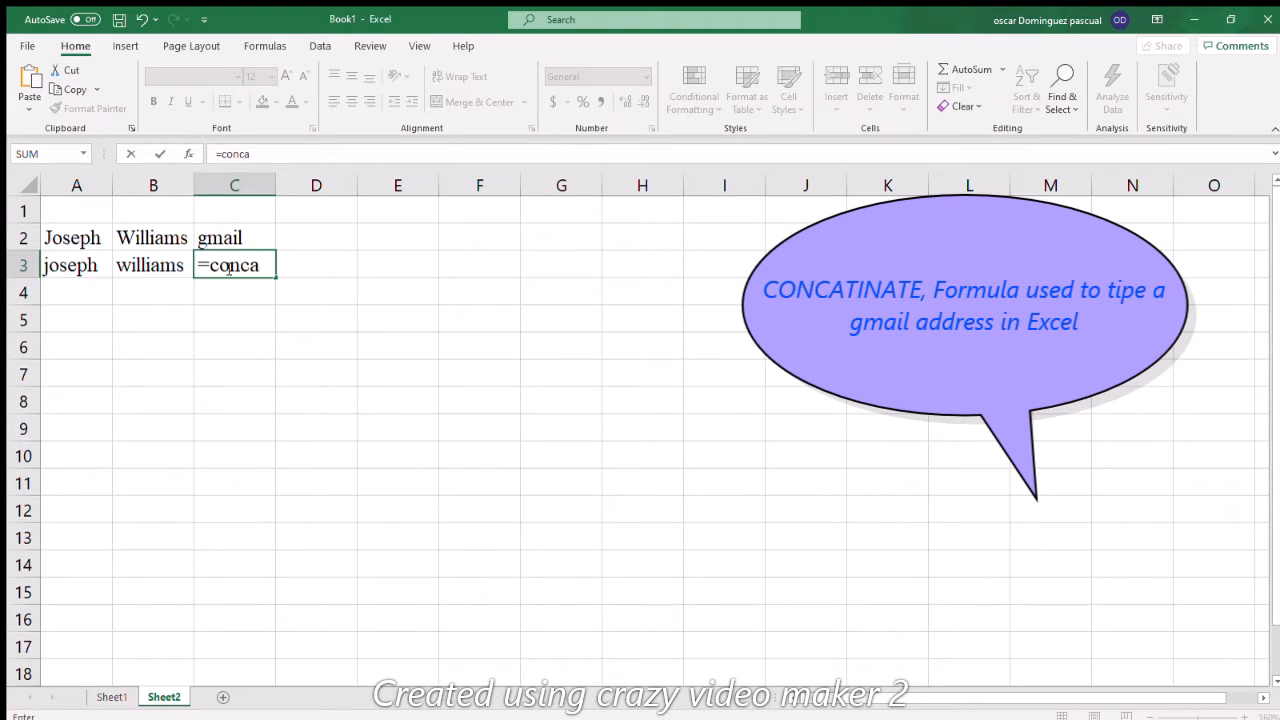
text(te)
key(Tab)
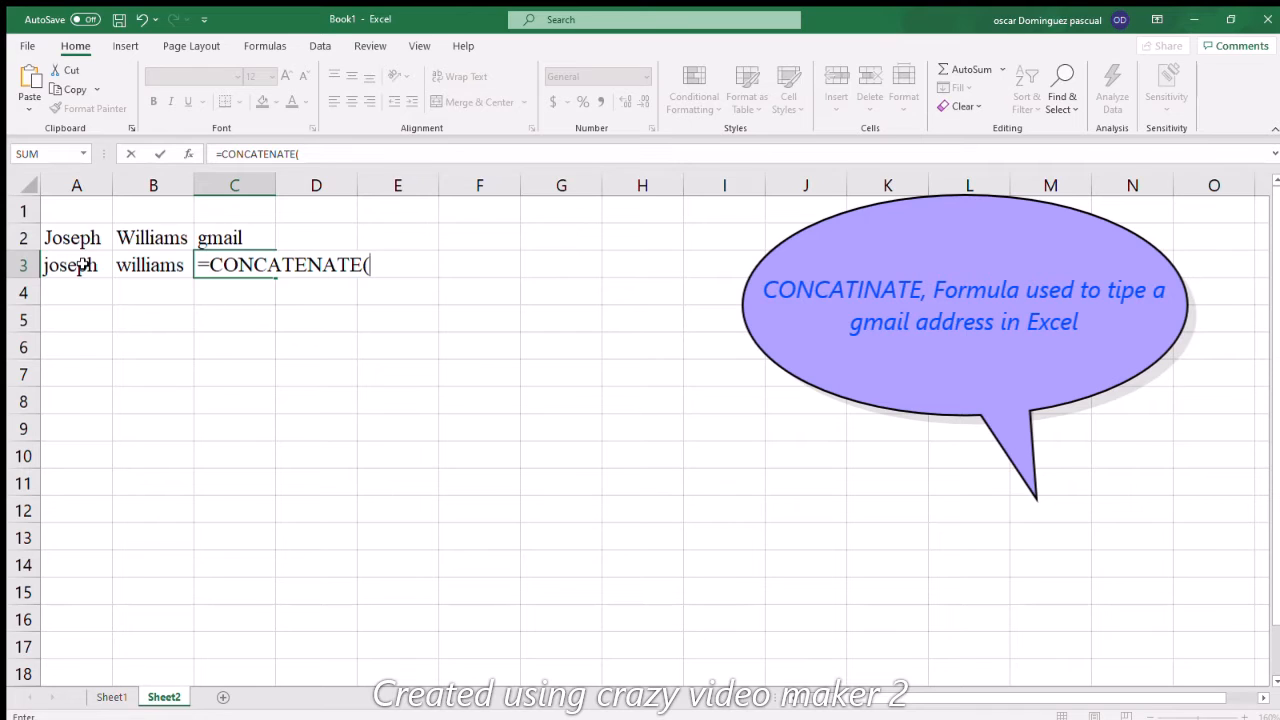
click(82, 265)
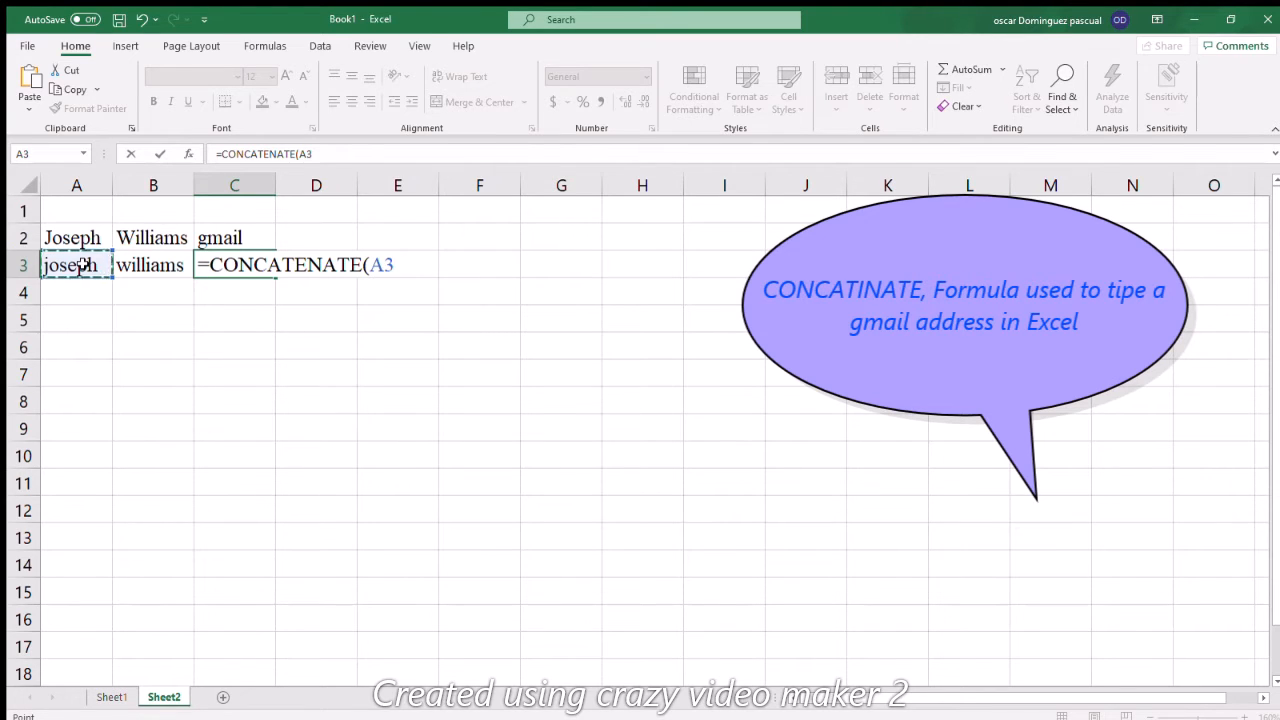
text(,".",)
click(137, 264)
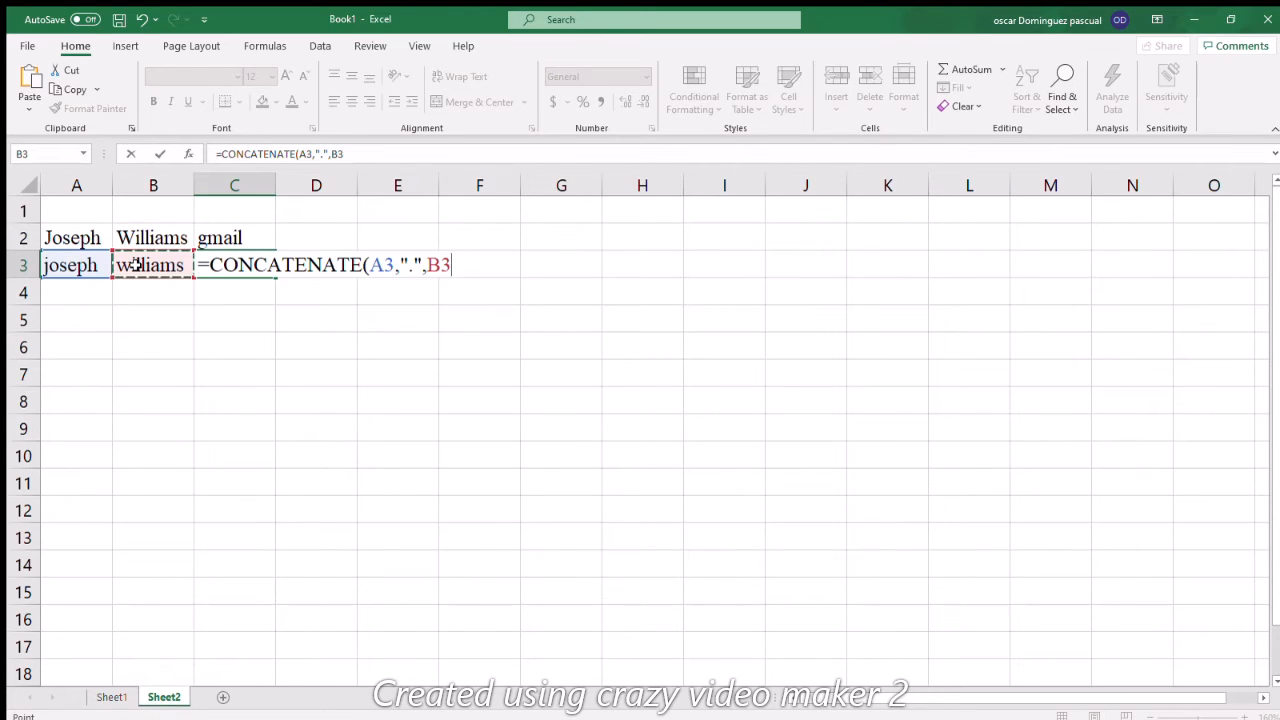
text(,"@)
text(")
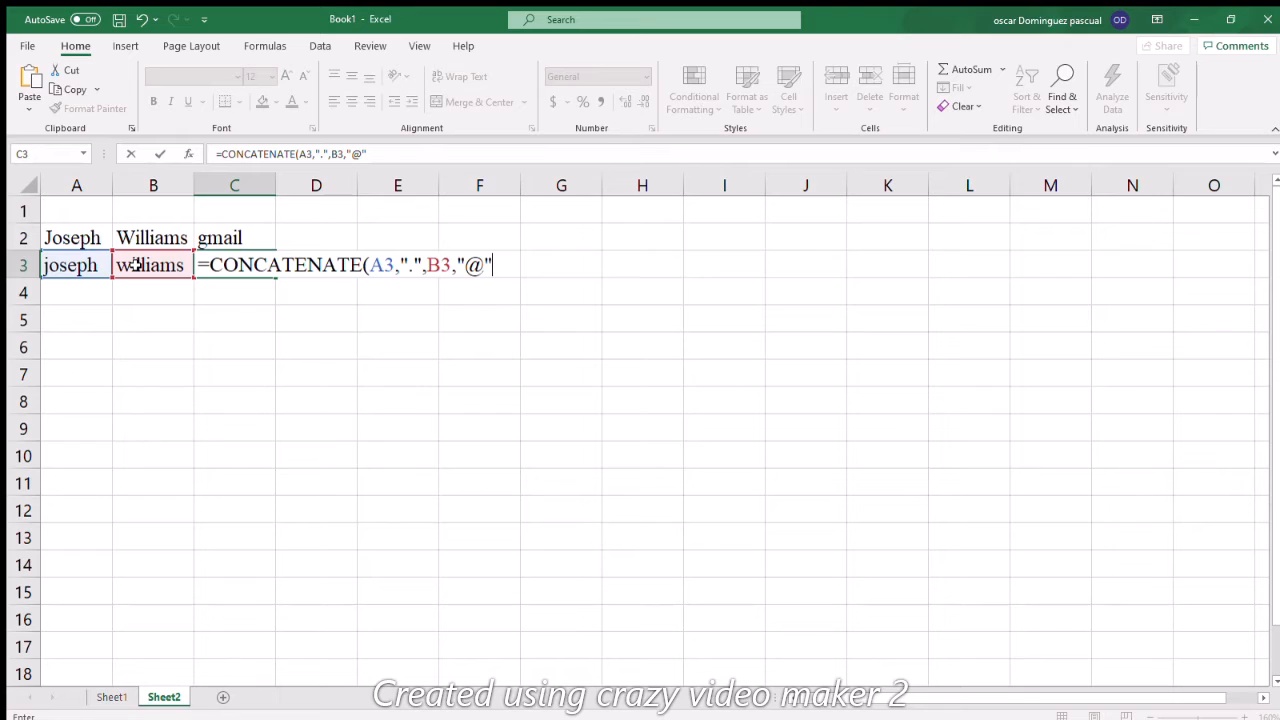
text(,)
click(212, 235)
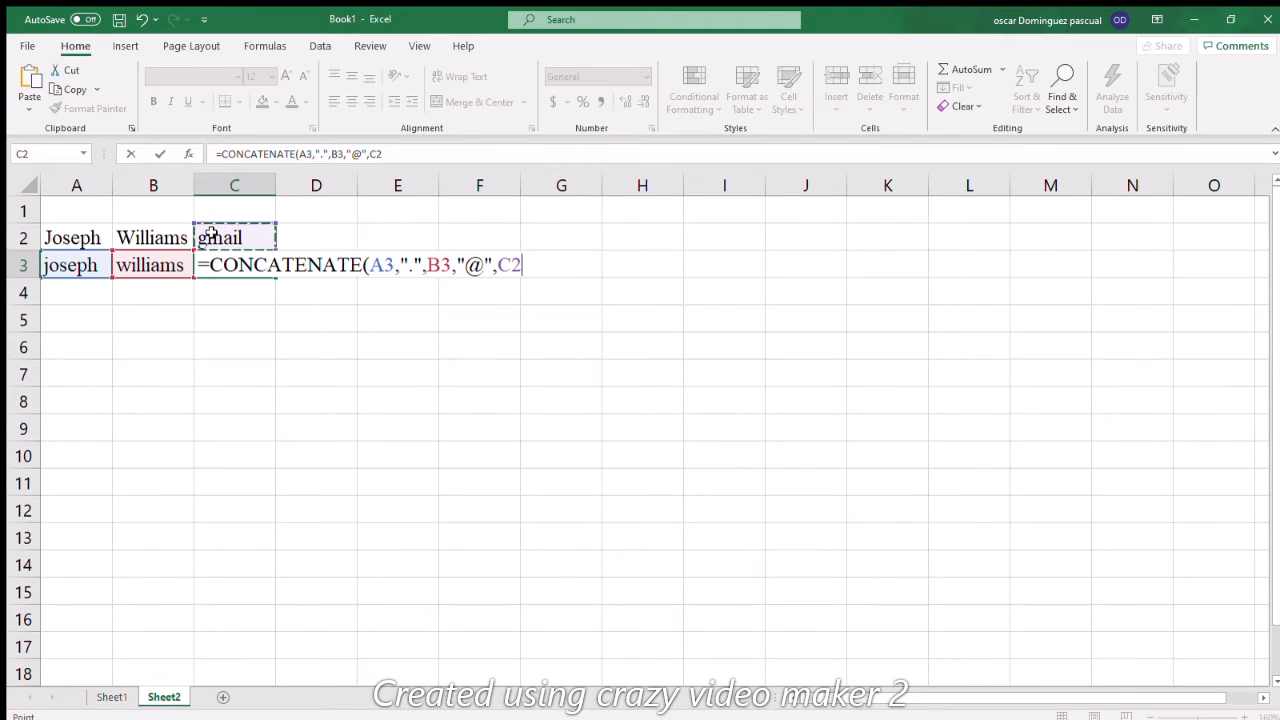
text(,".com)
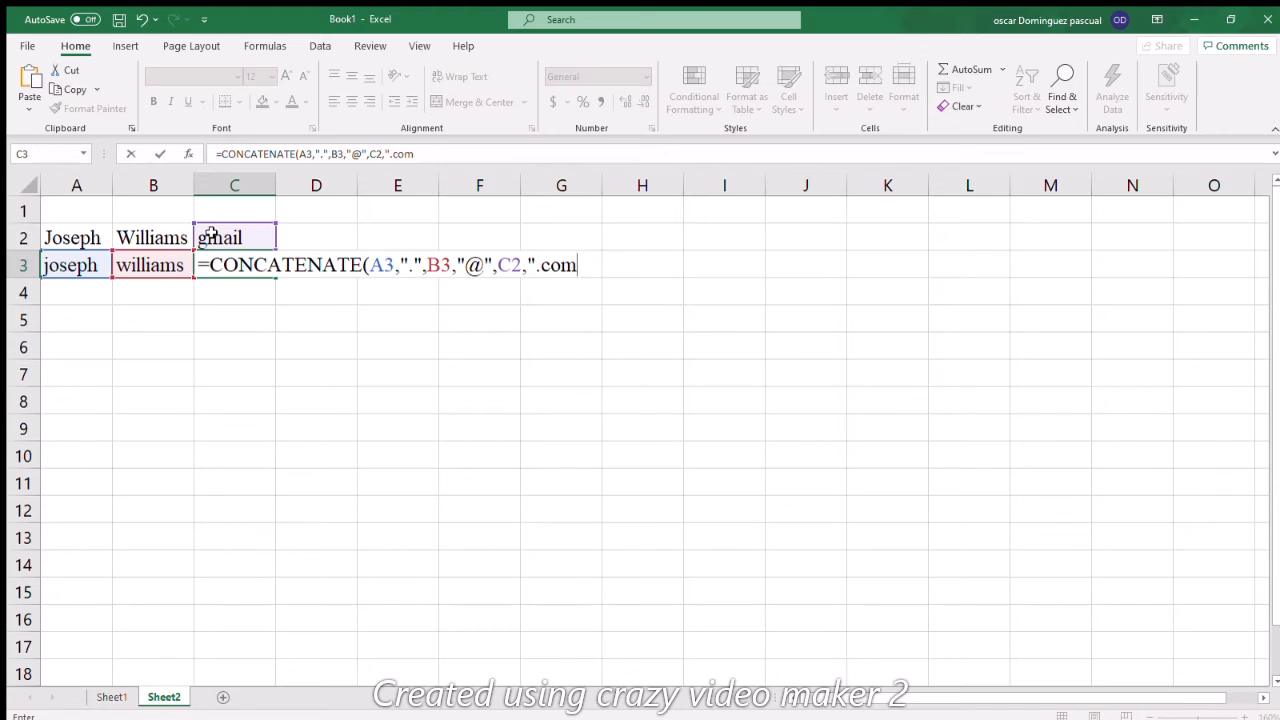
text("))
key(Return)
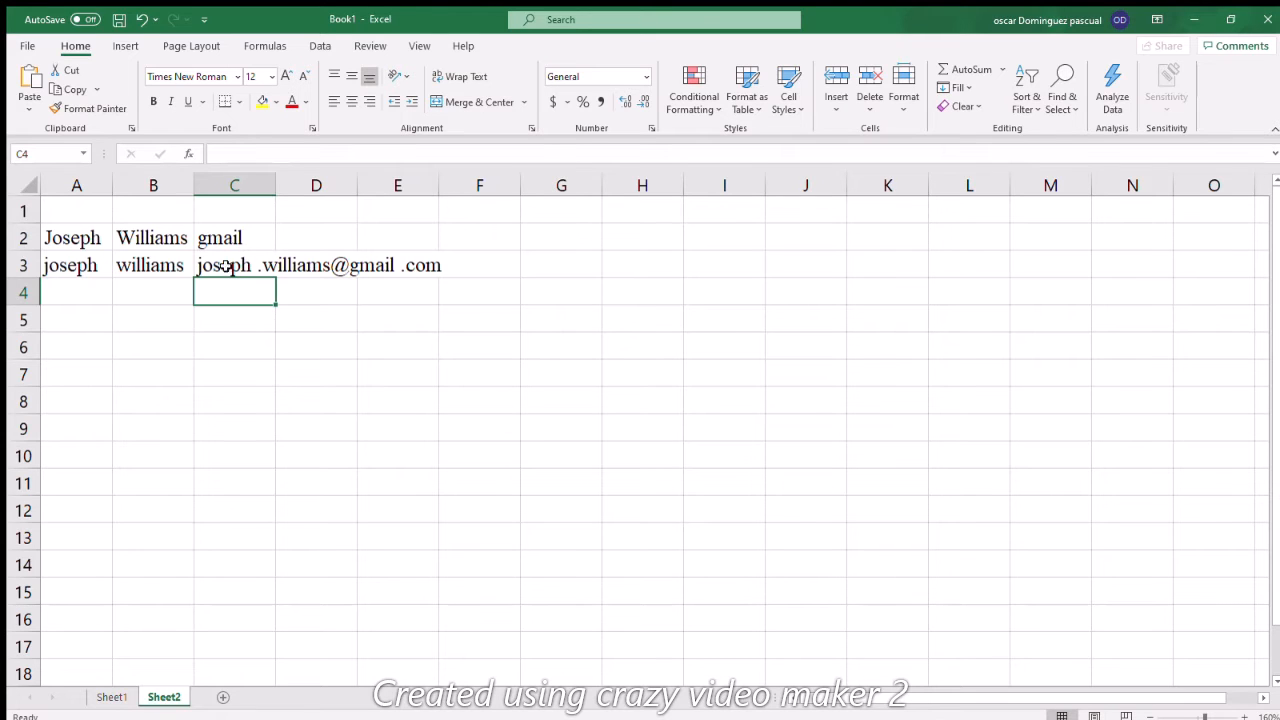
- Review the CONCATENATE formula in C3 and the LOWER formulas in A3 and B3
click(216, 266)
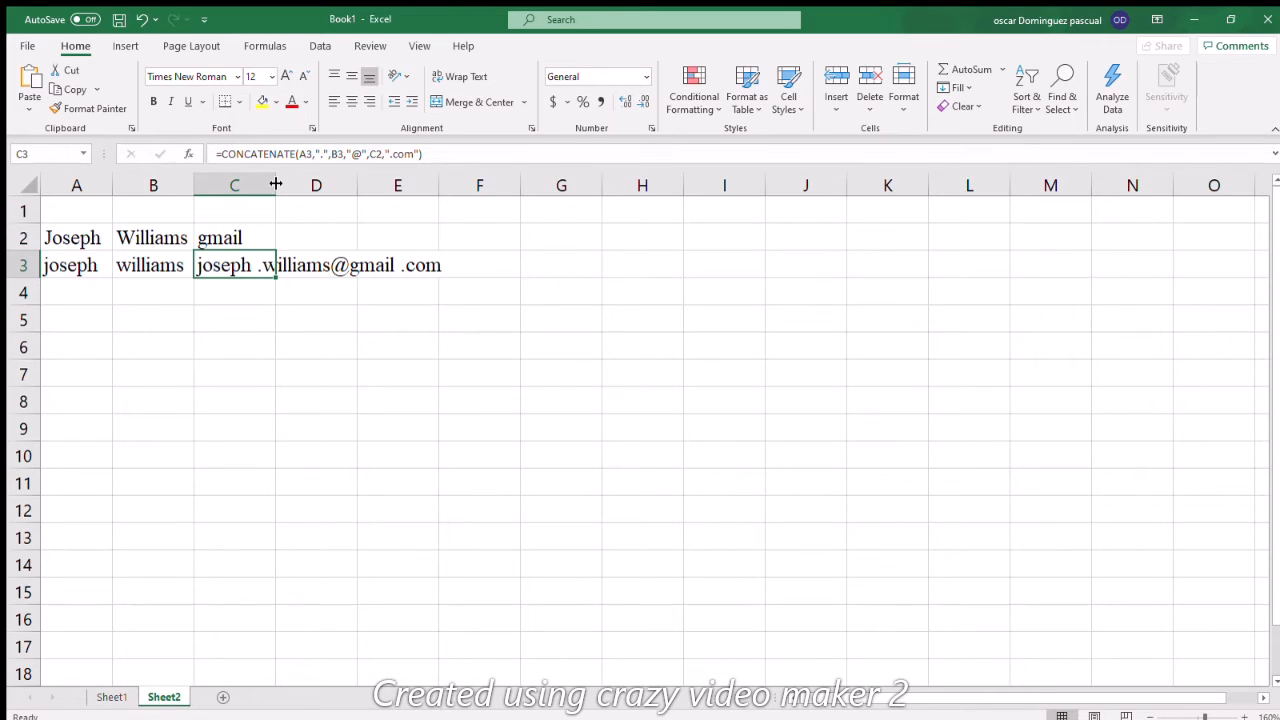
click(320, 298)
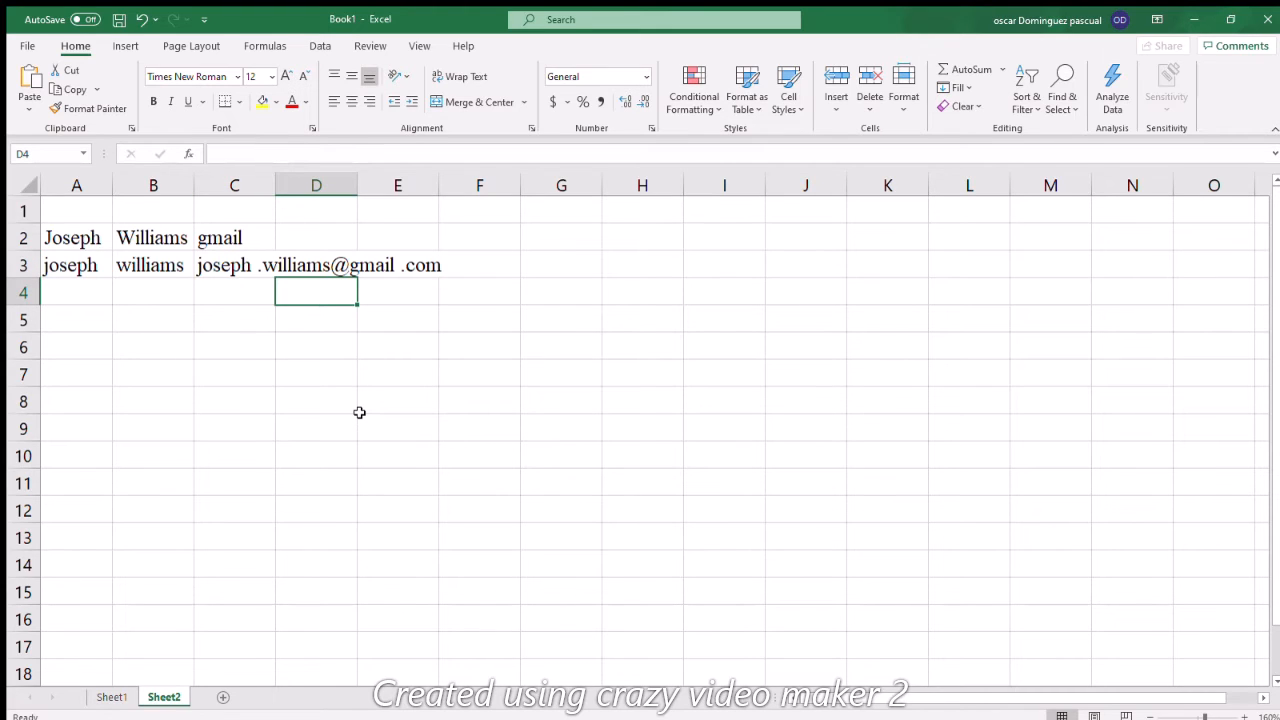
double_click(251, 263)
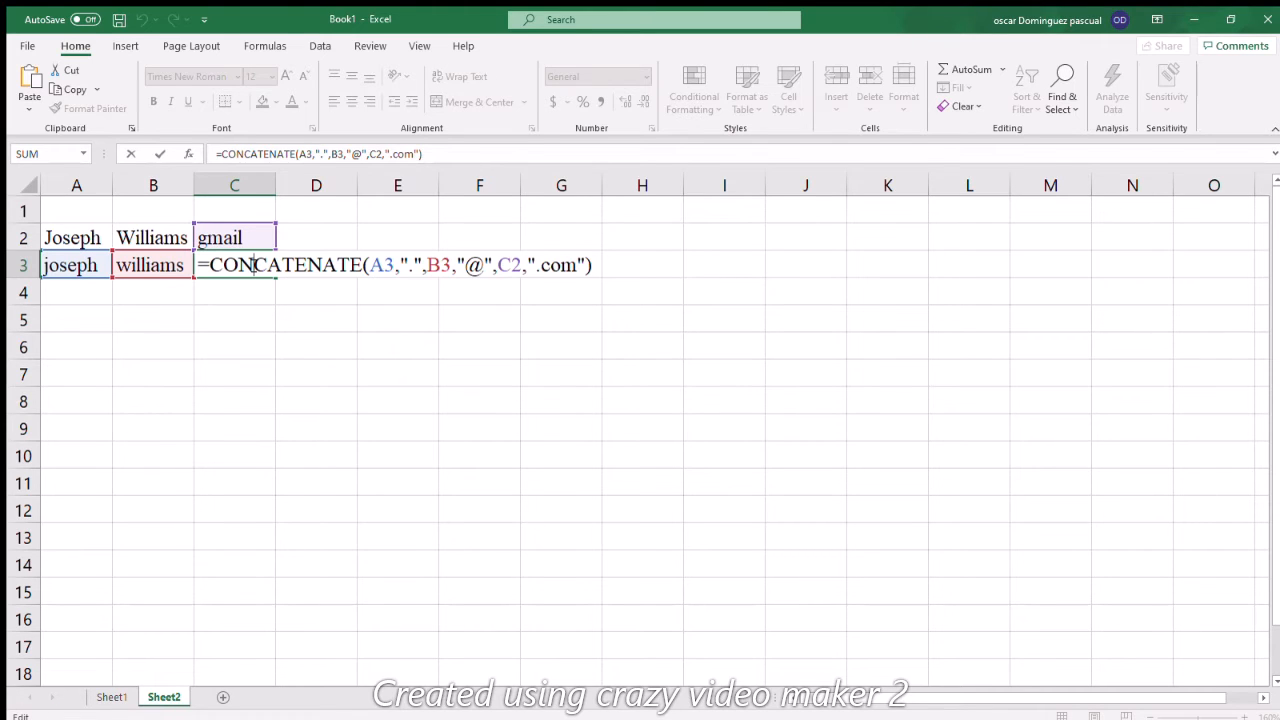
key(Return)
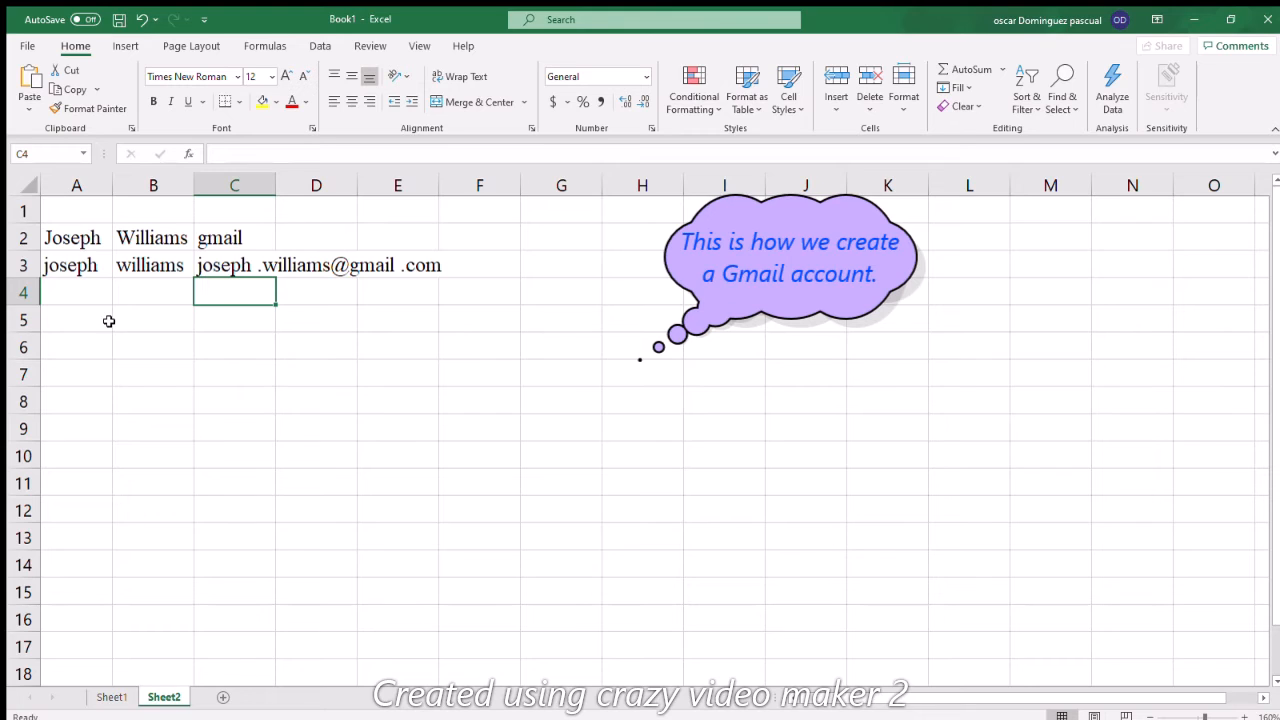
click(63, 265)
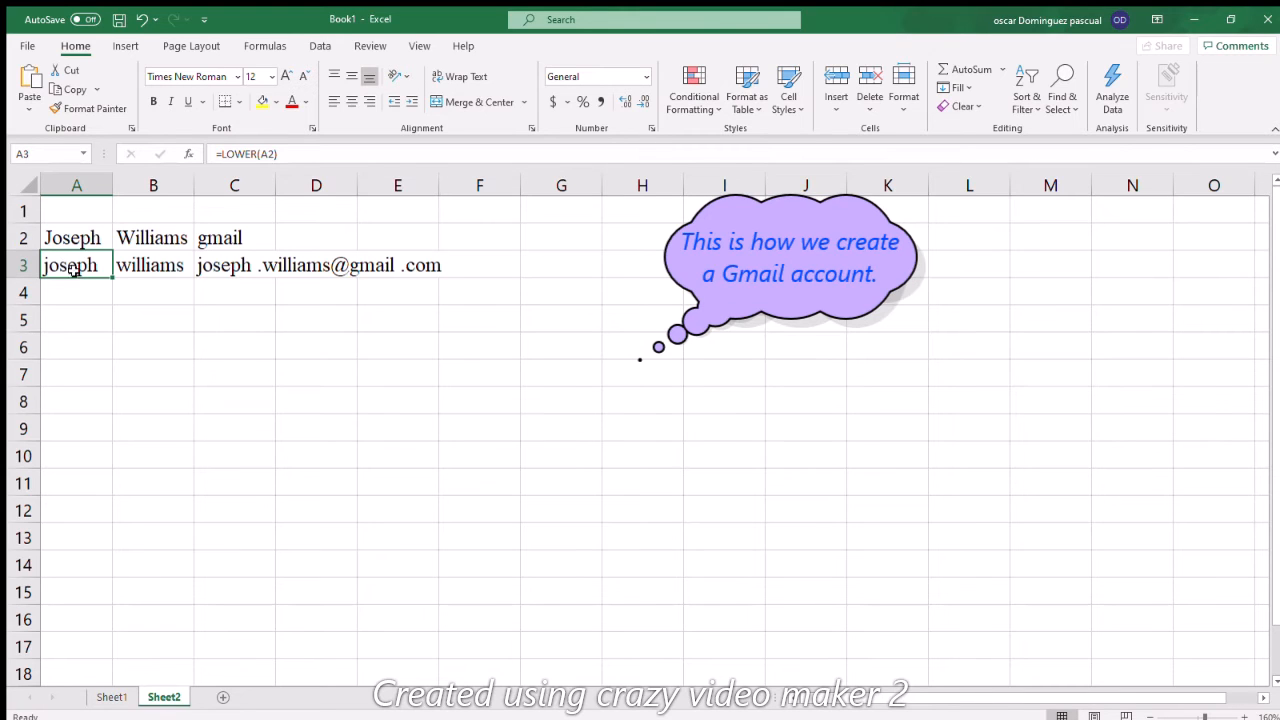
click(136, 266)
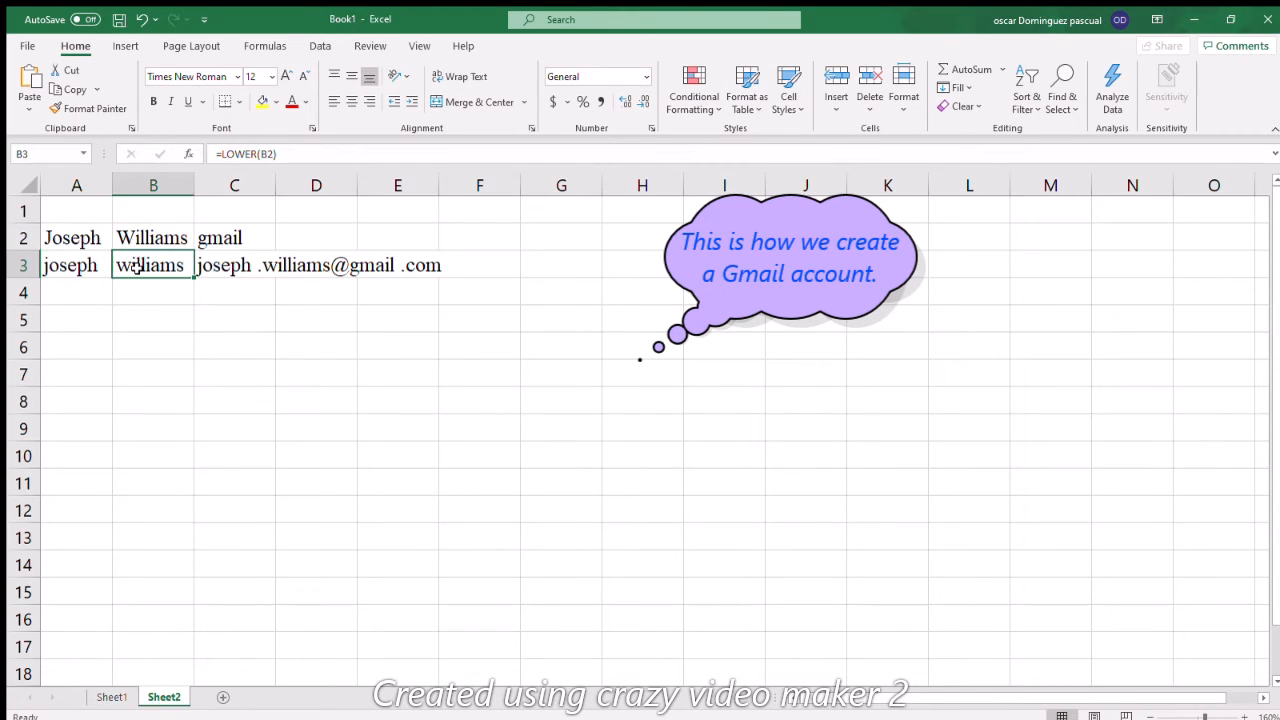
- Convert the lowercase first name to uppercase in A5 with =UPPER(A3) and fill the formula across to B5
click(67, 316)
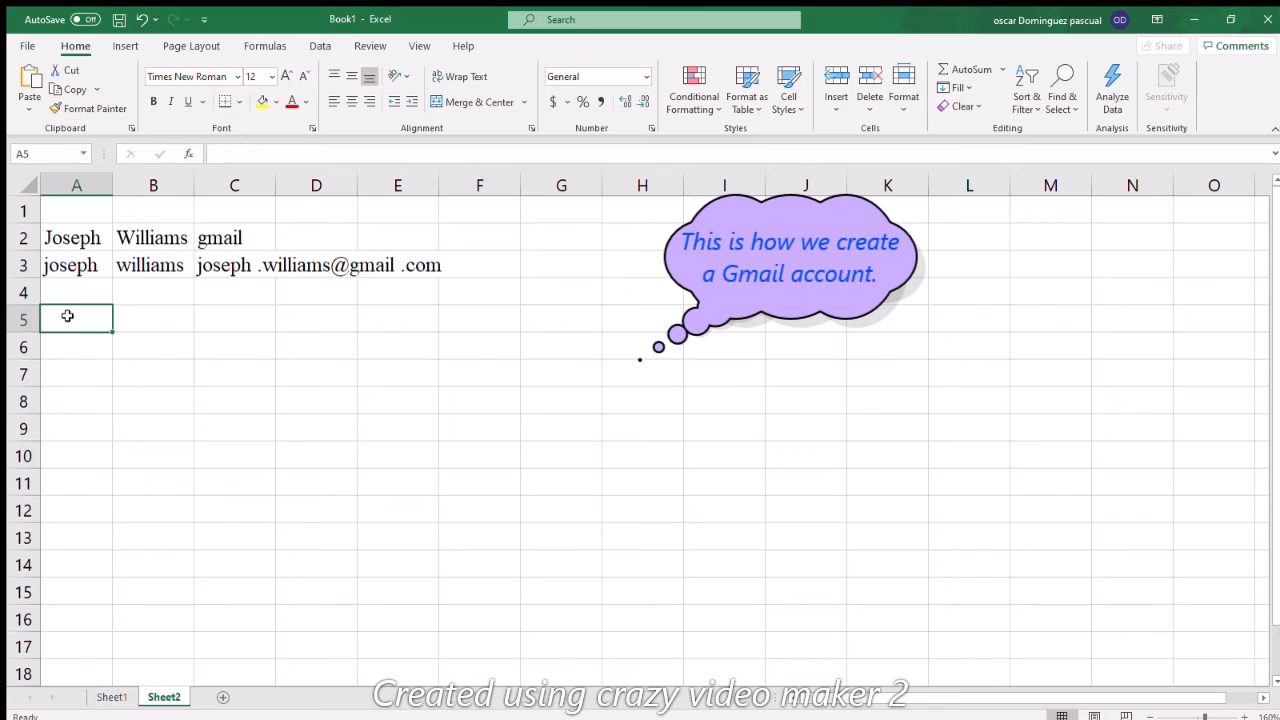
double_click(69, 317)
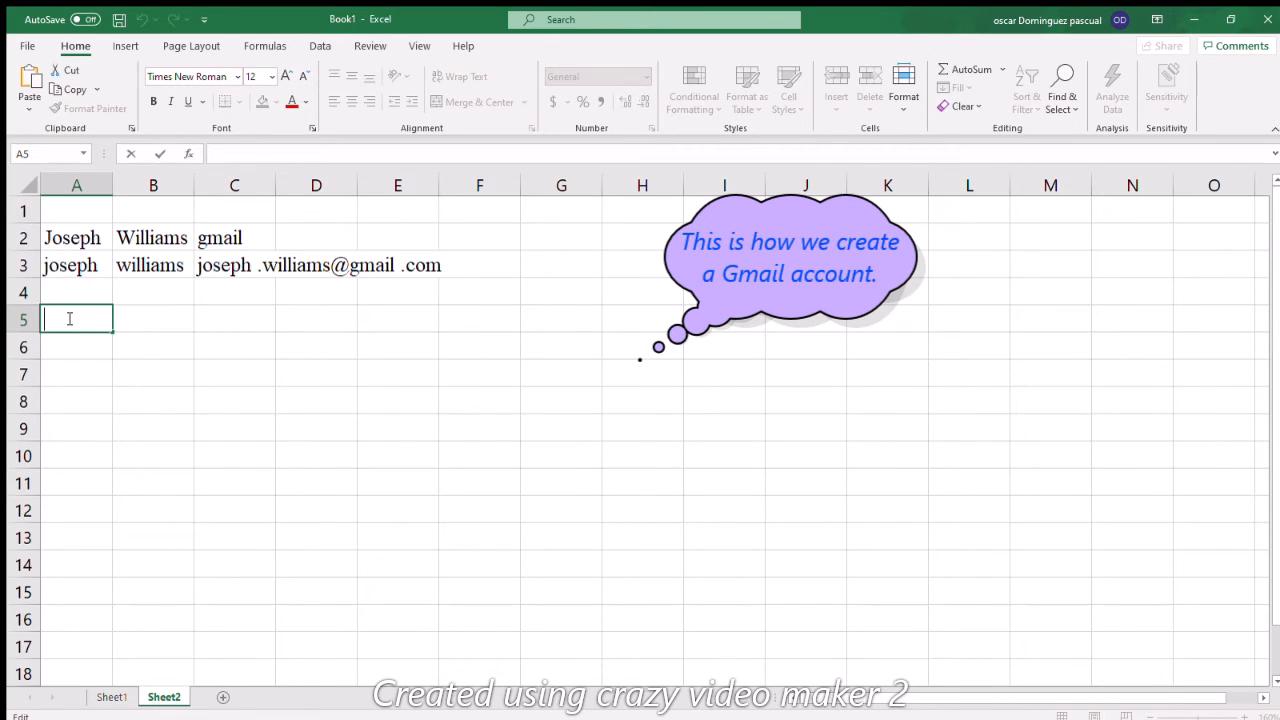
text(=)
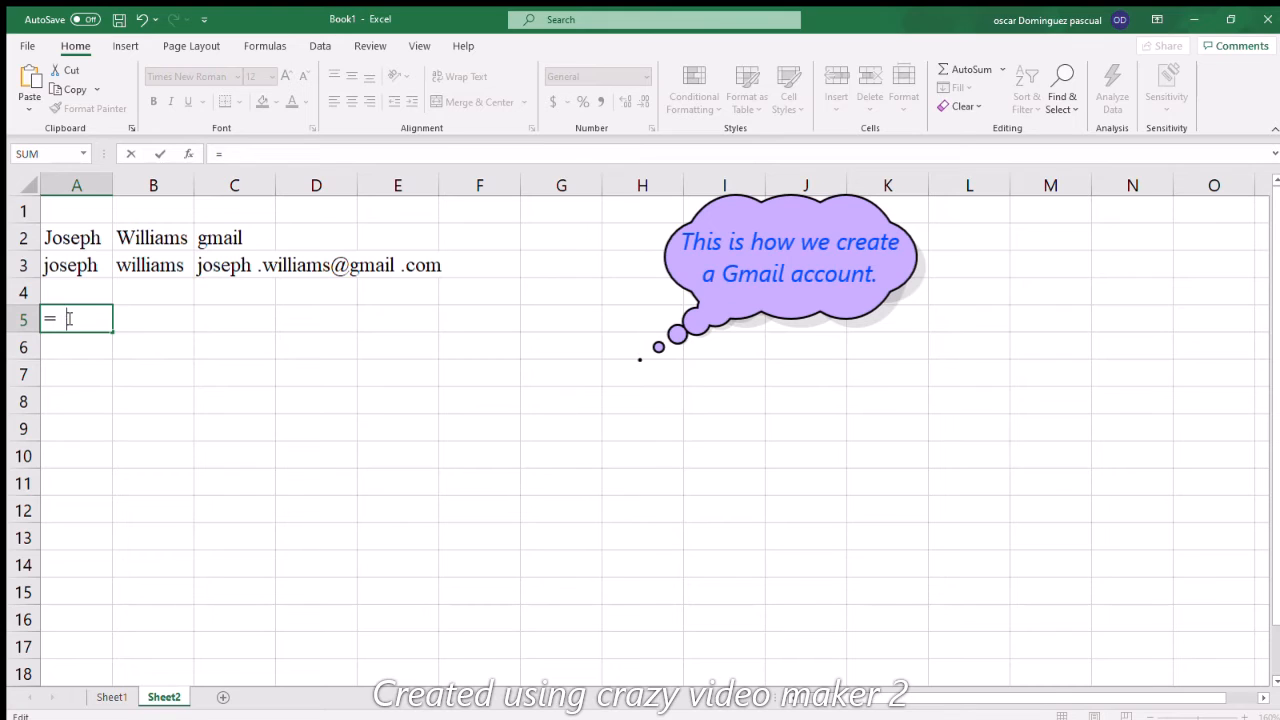
text(upp)
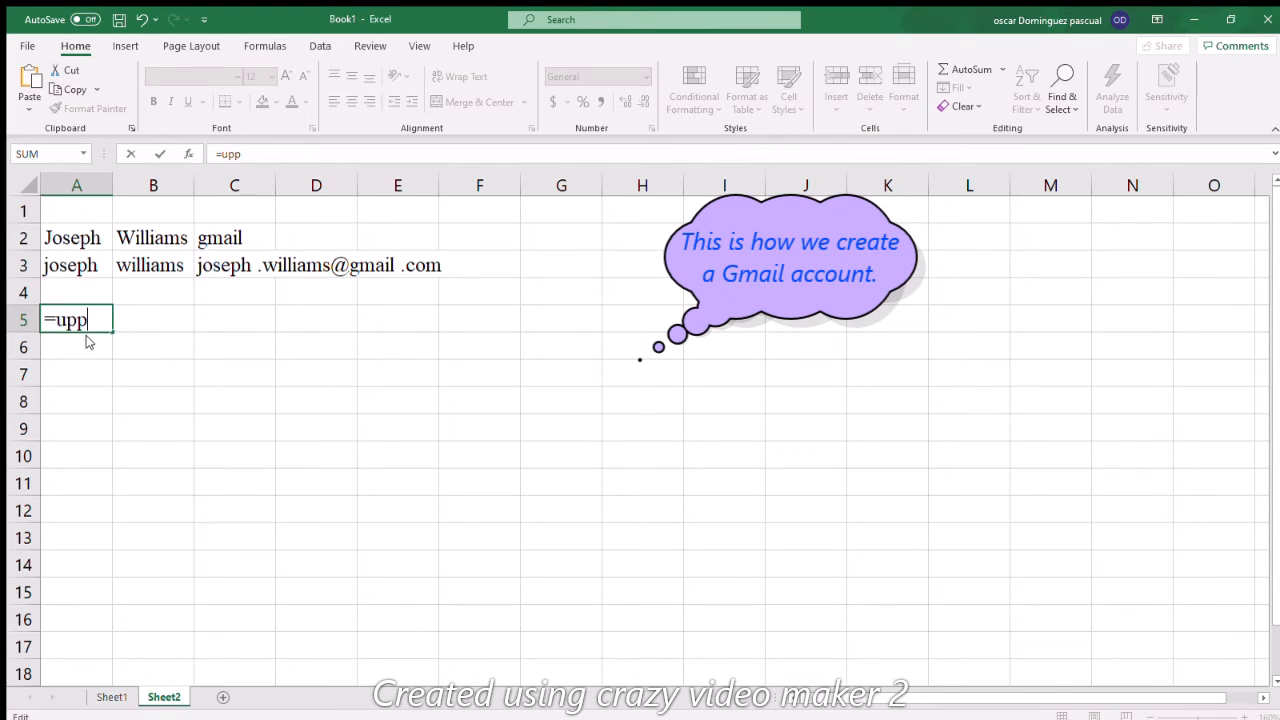
key(Tab)
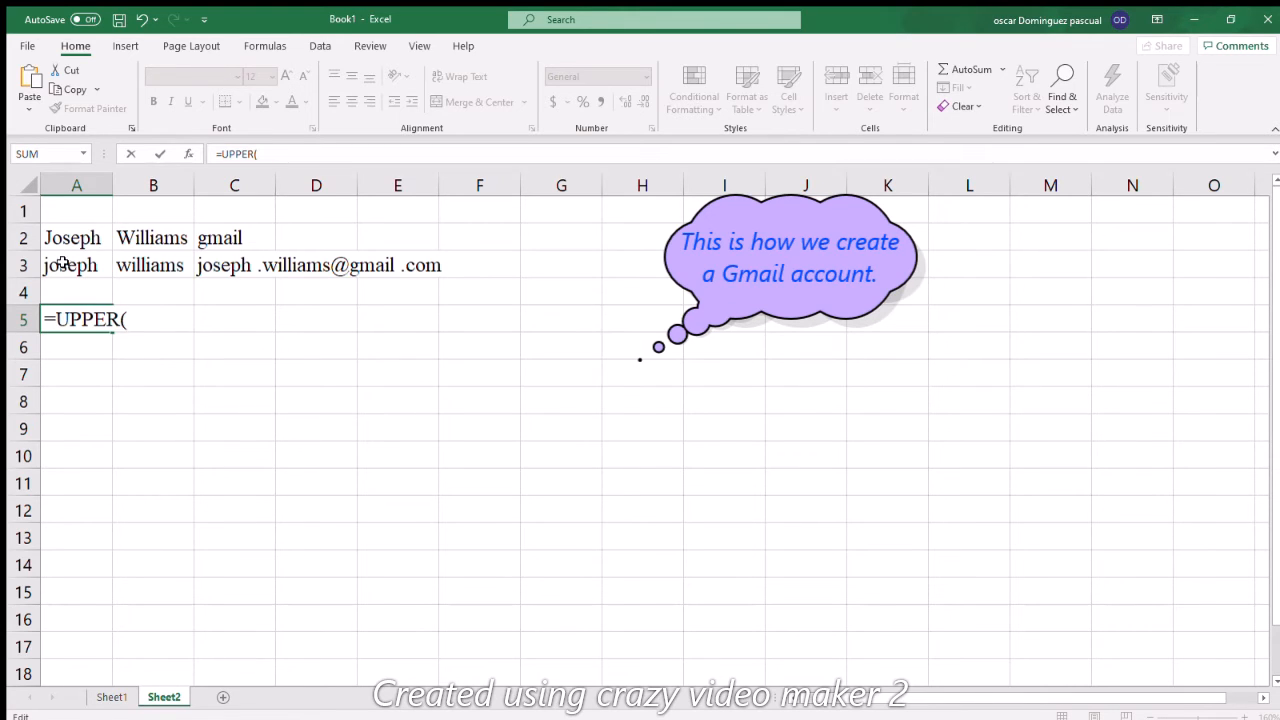
click(64, 264)
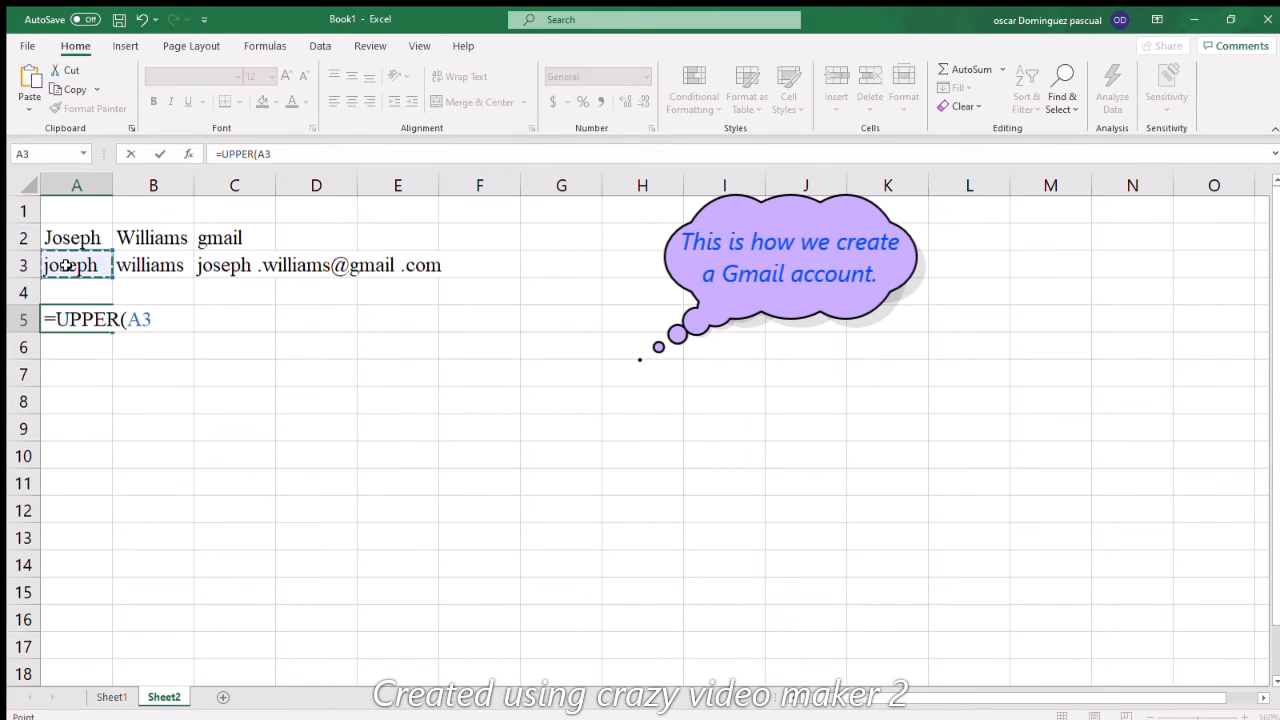
text())
key(Return)
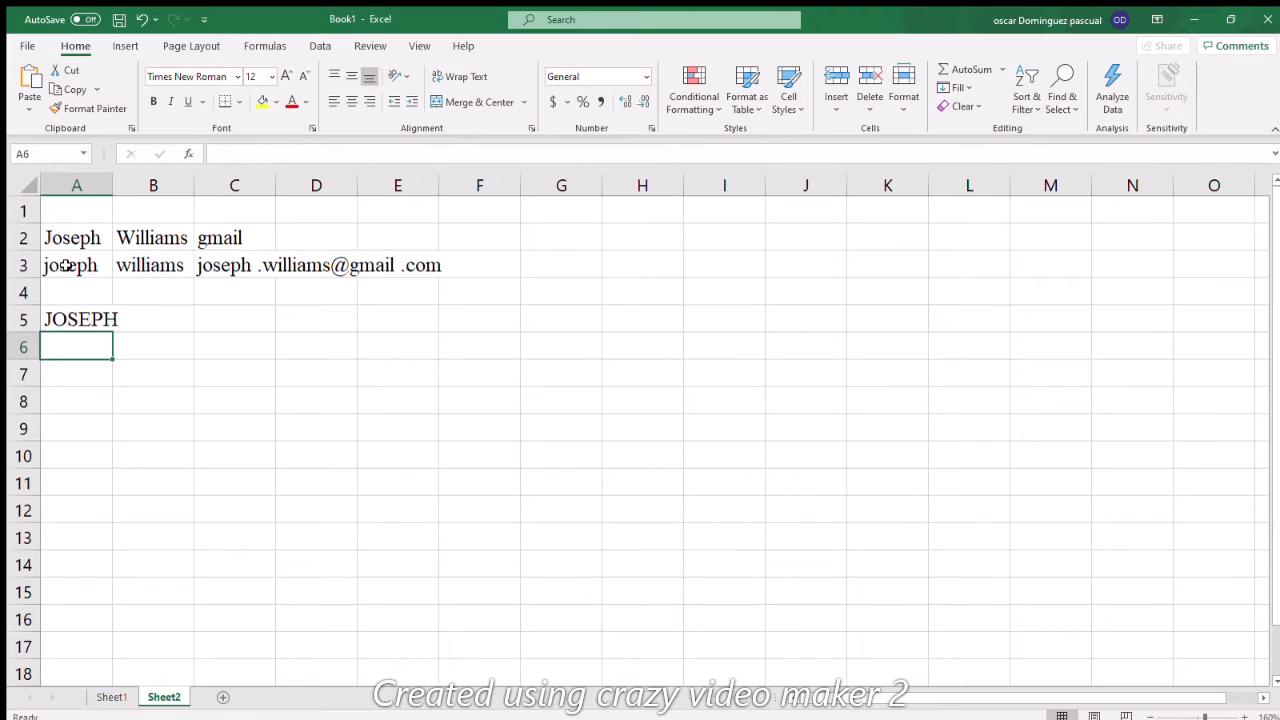
click(97, 315)
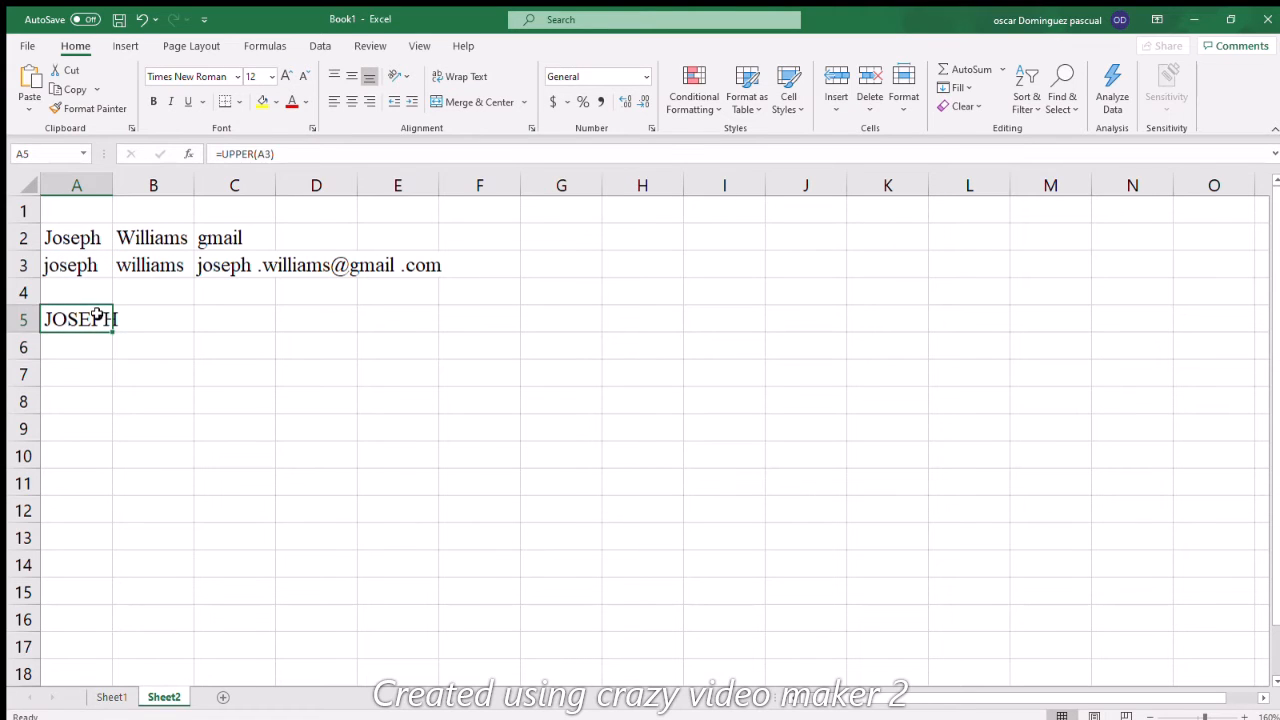
drag(113, 331, 165, 343)
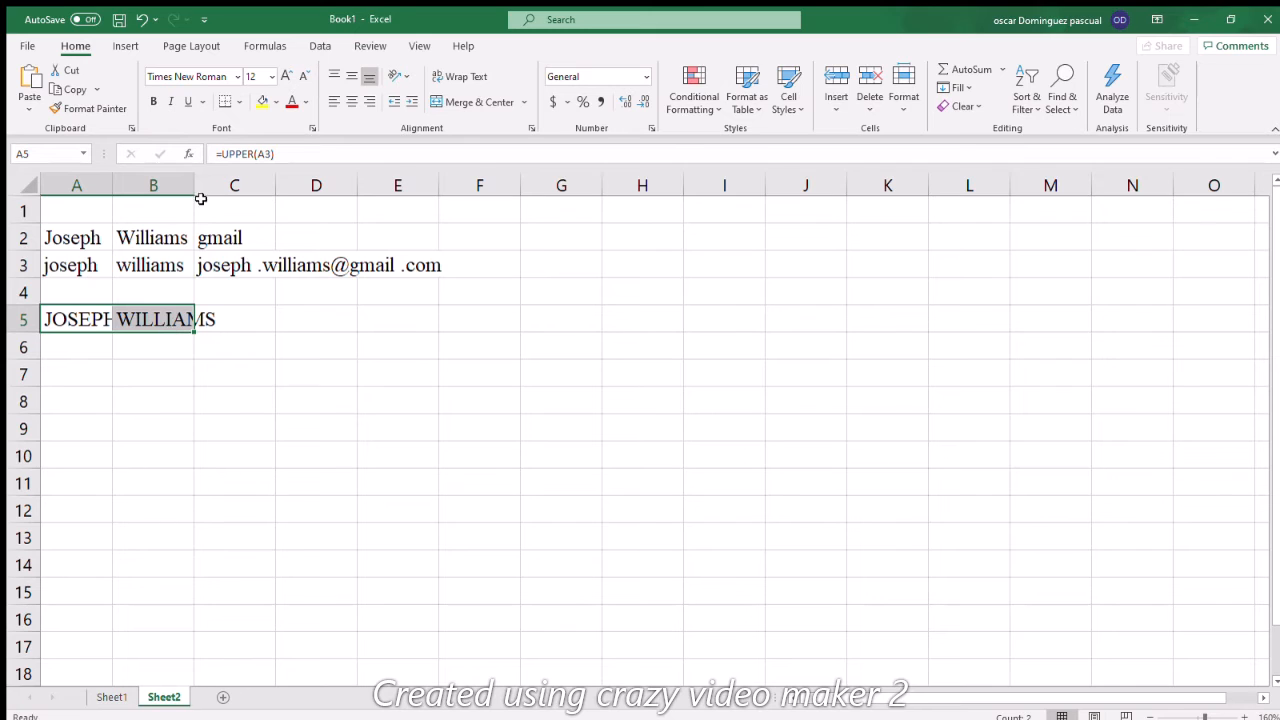
- Autofit the width of column B so the uppercase surname fits inside its cell
double_click(197, 194)
click(278, 363)
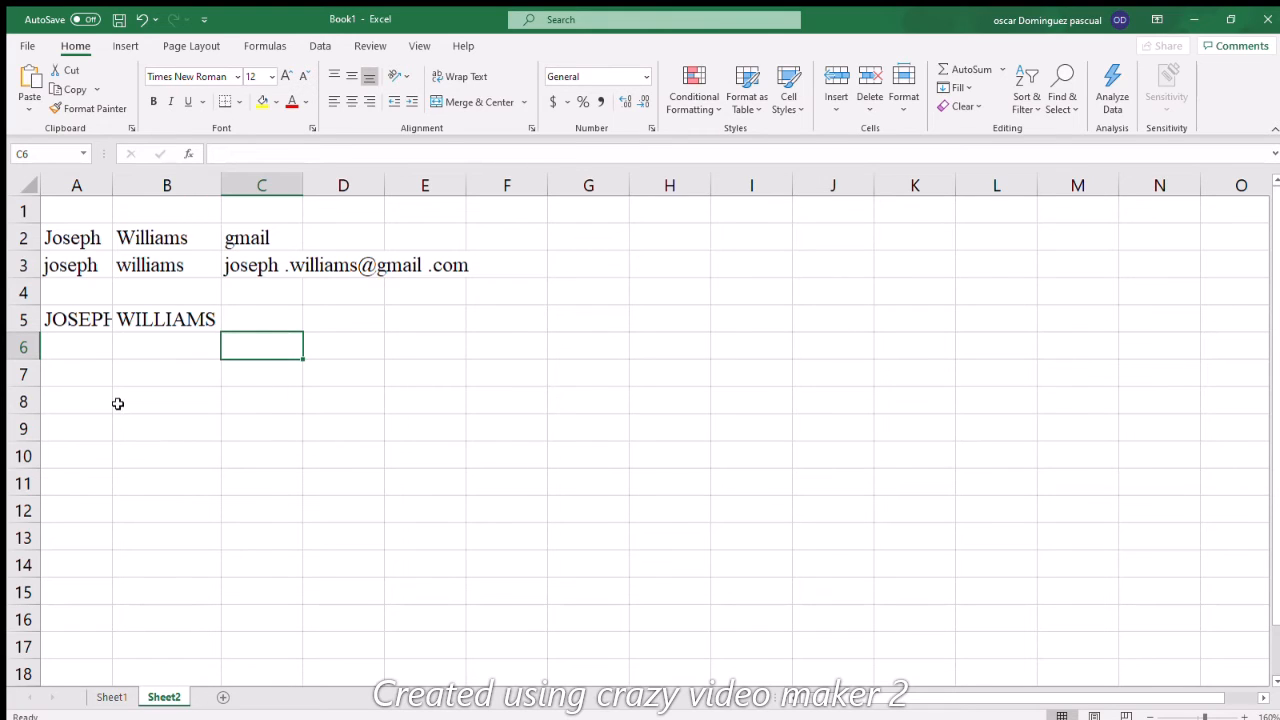
click(87, 374)
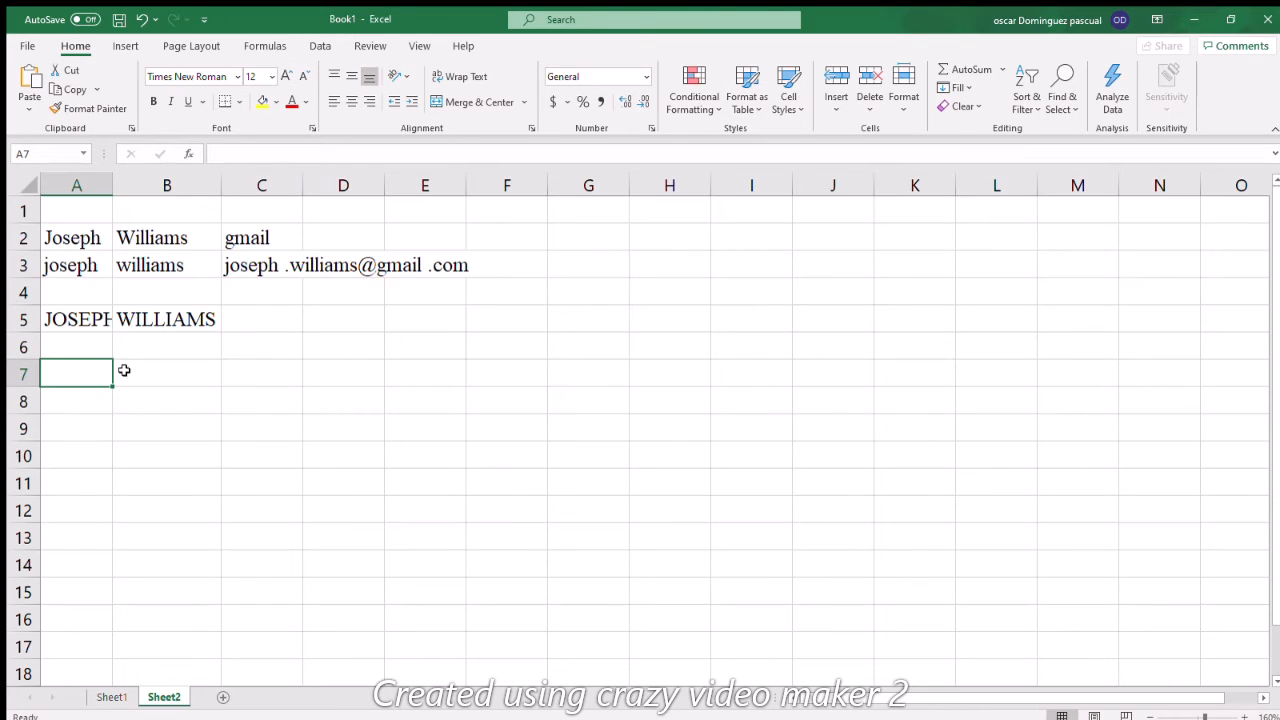
- Enter the numbers 24, 45, 97, 12 and 29 down cells B7 to B11
click(175, 372)
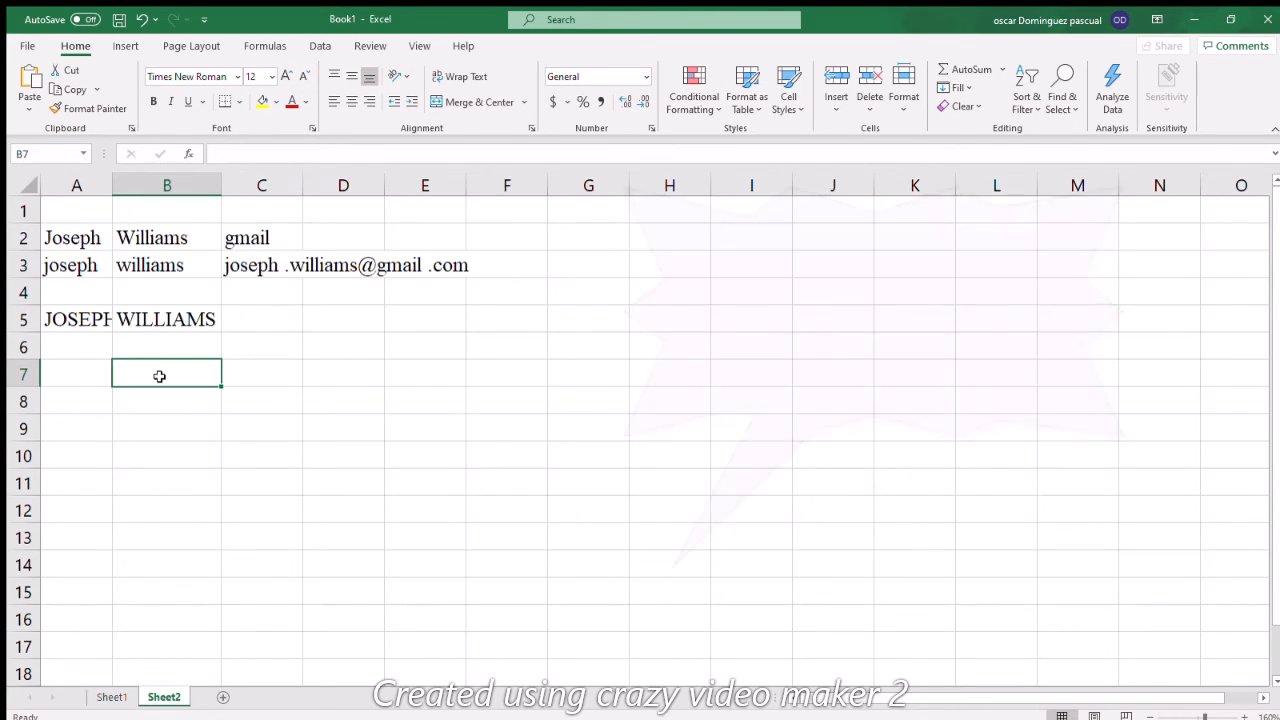
text(2)
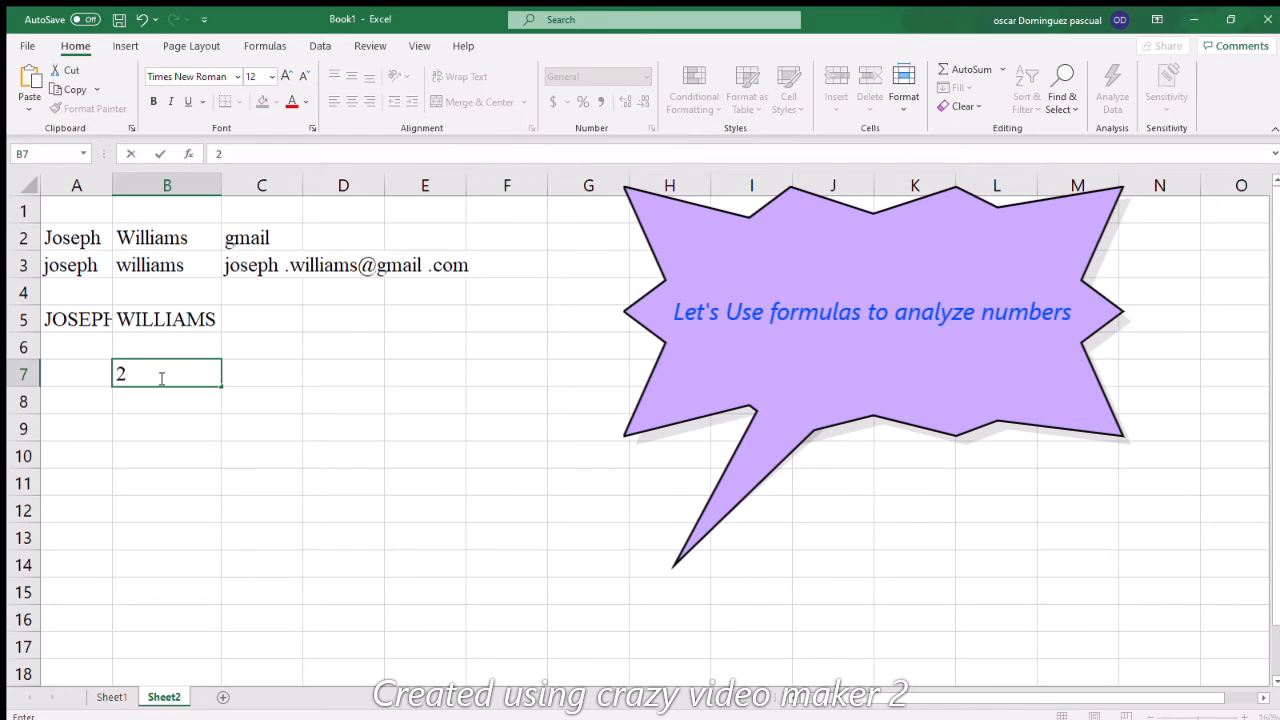
text(4)
key(Return)
text(45)
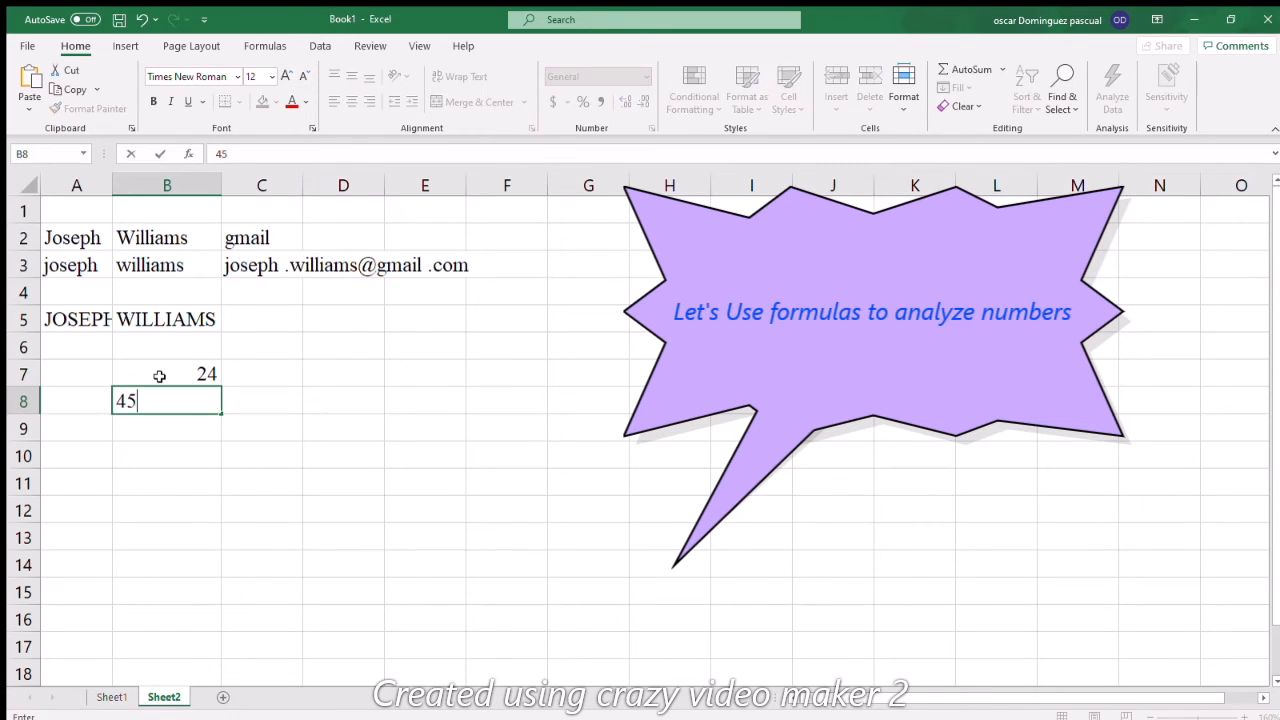
key(Return)
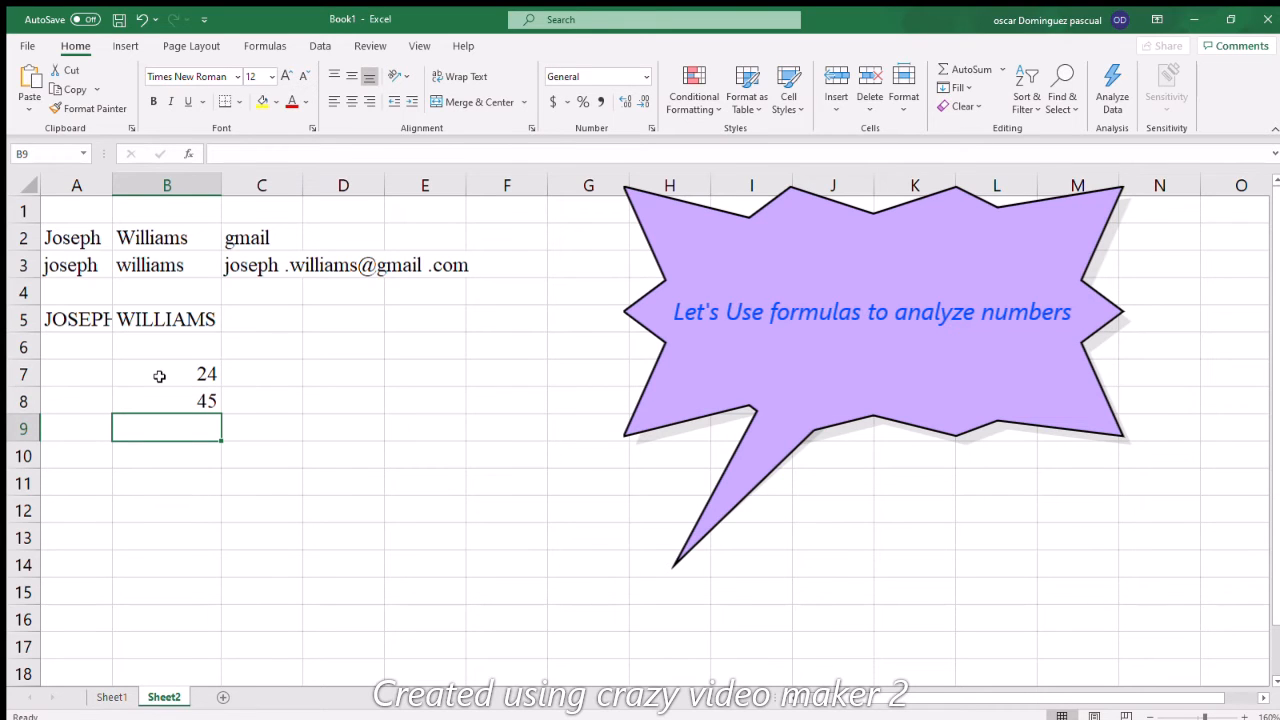
text(97)
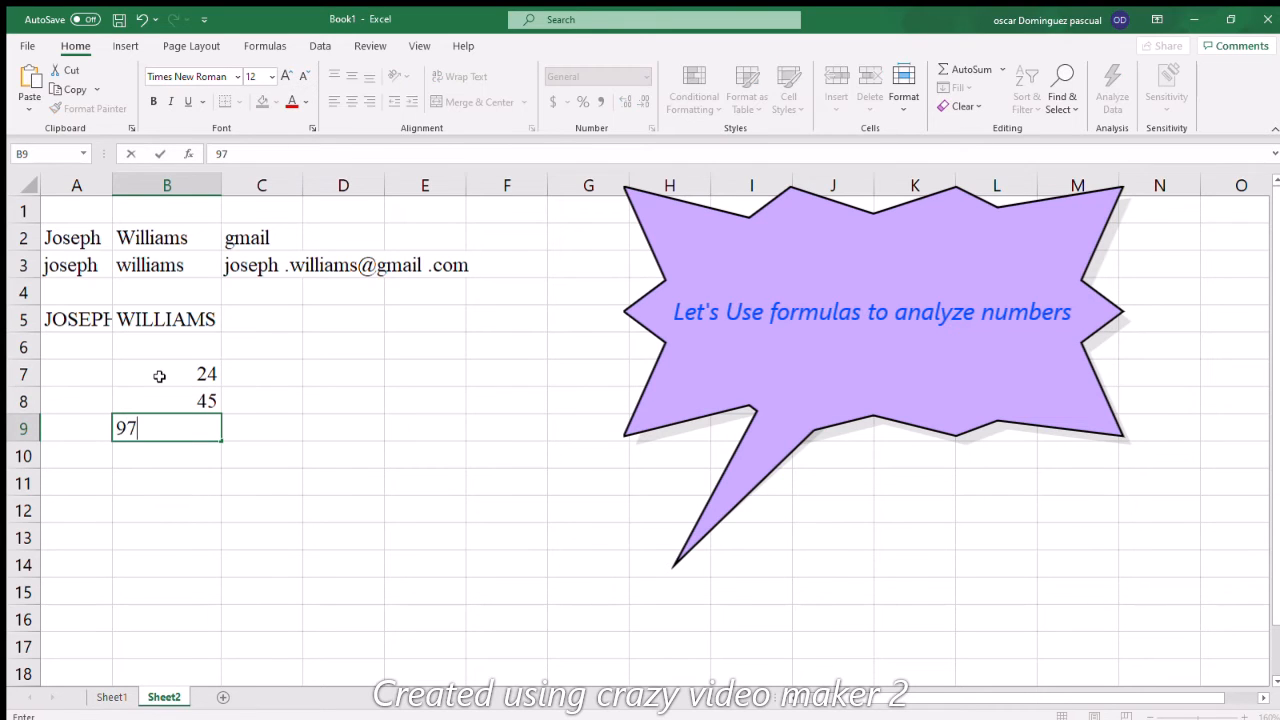
key(Return)
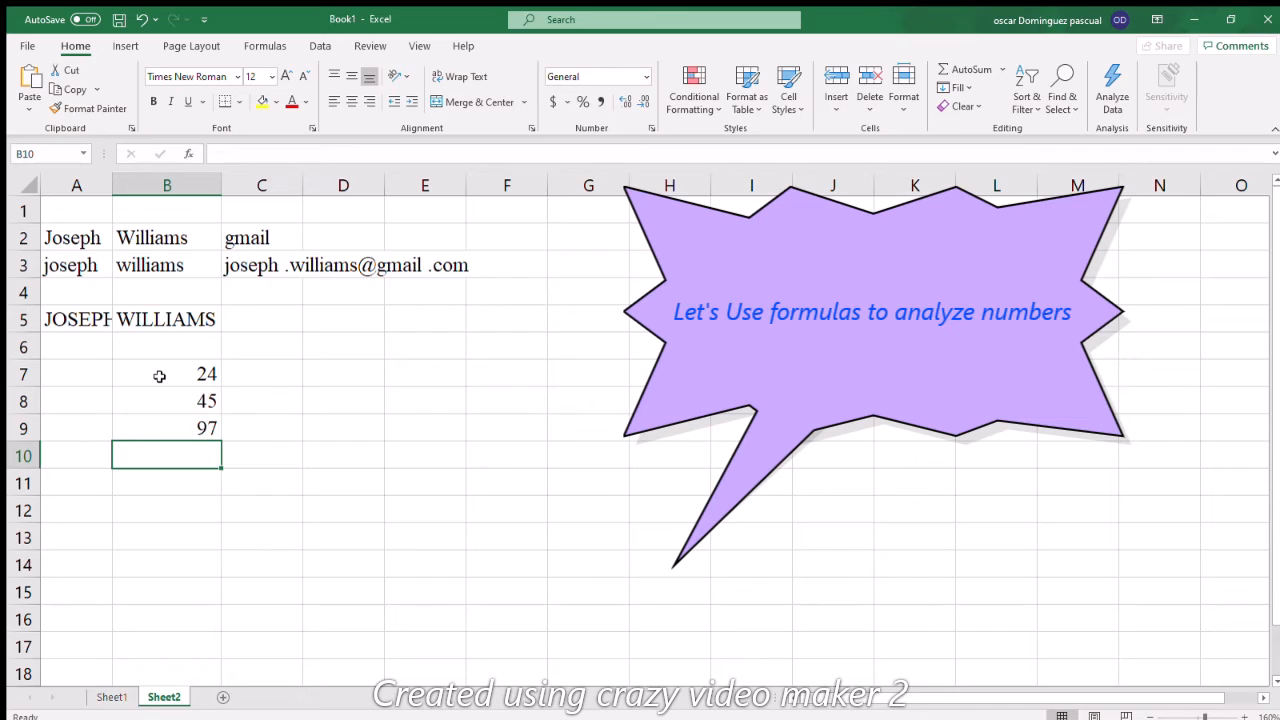
text(12)
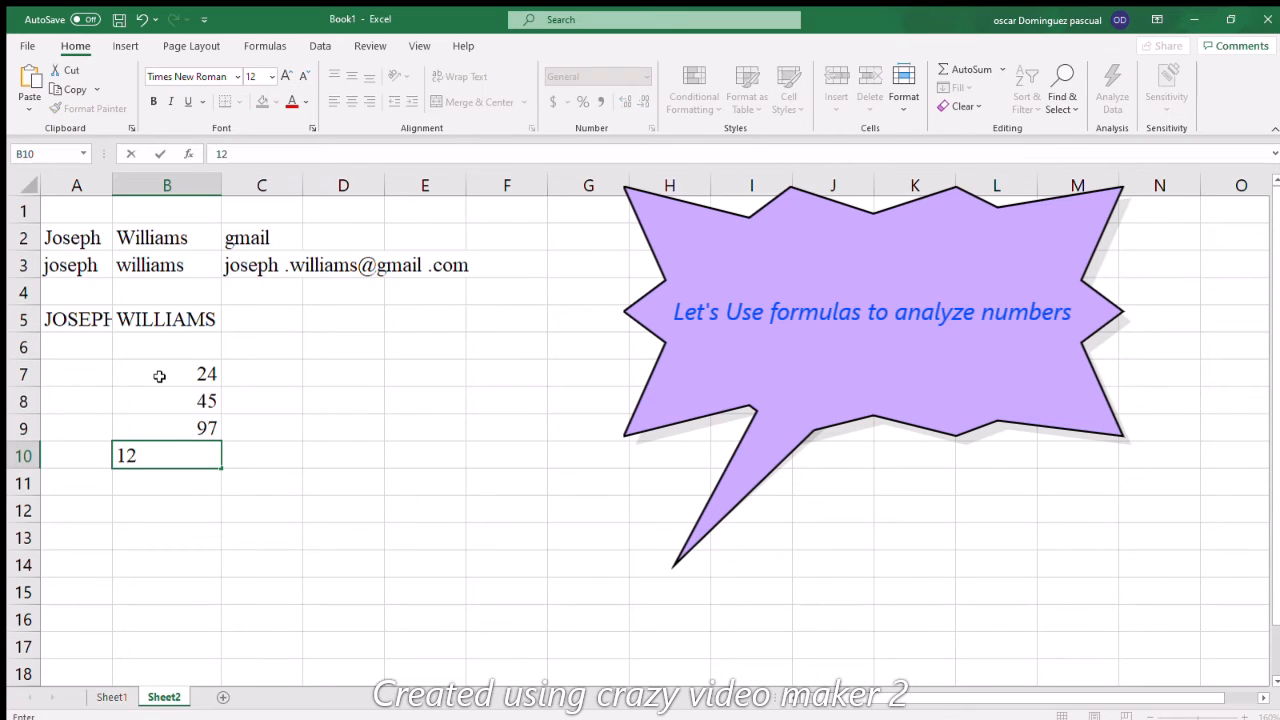
key(Return)
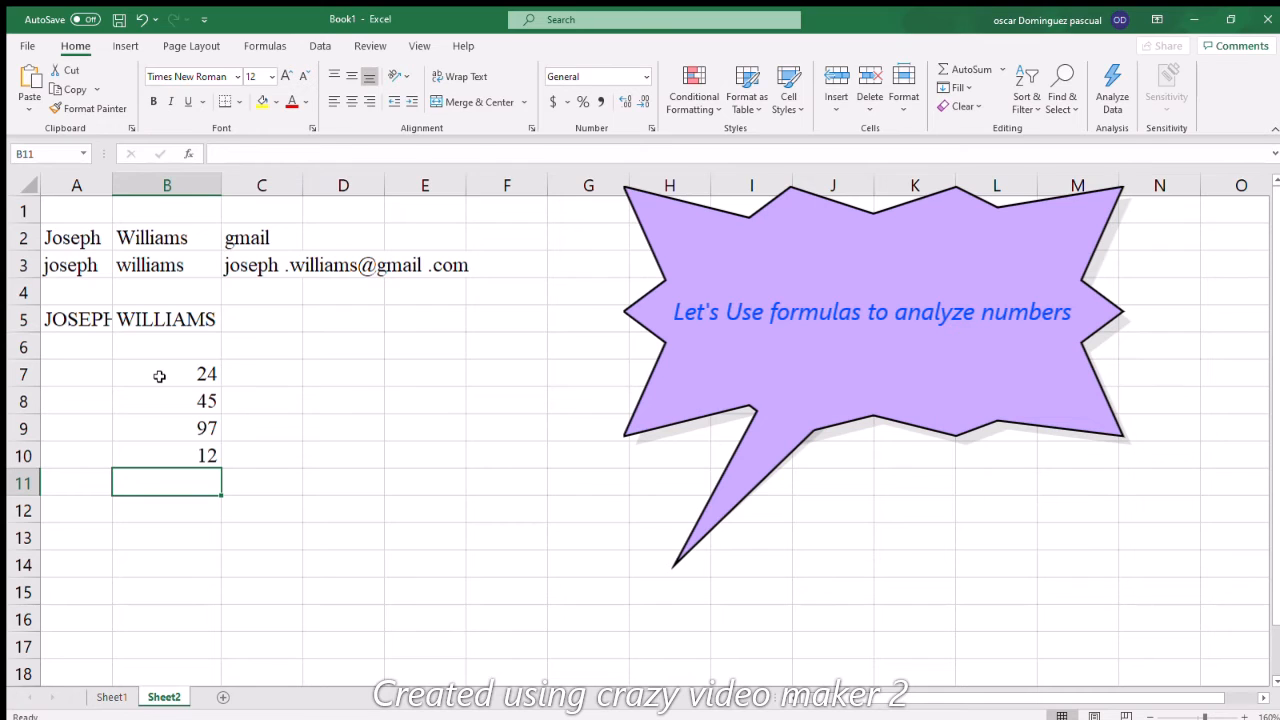
text(29)
key(Return)
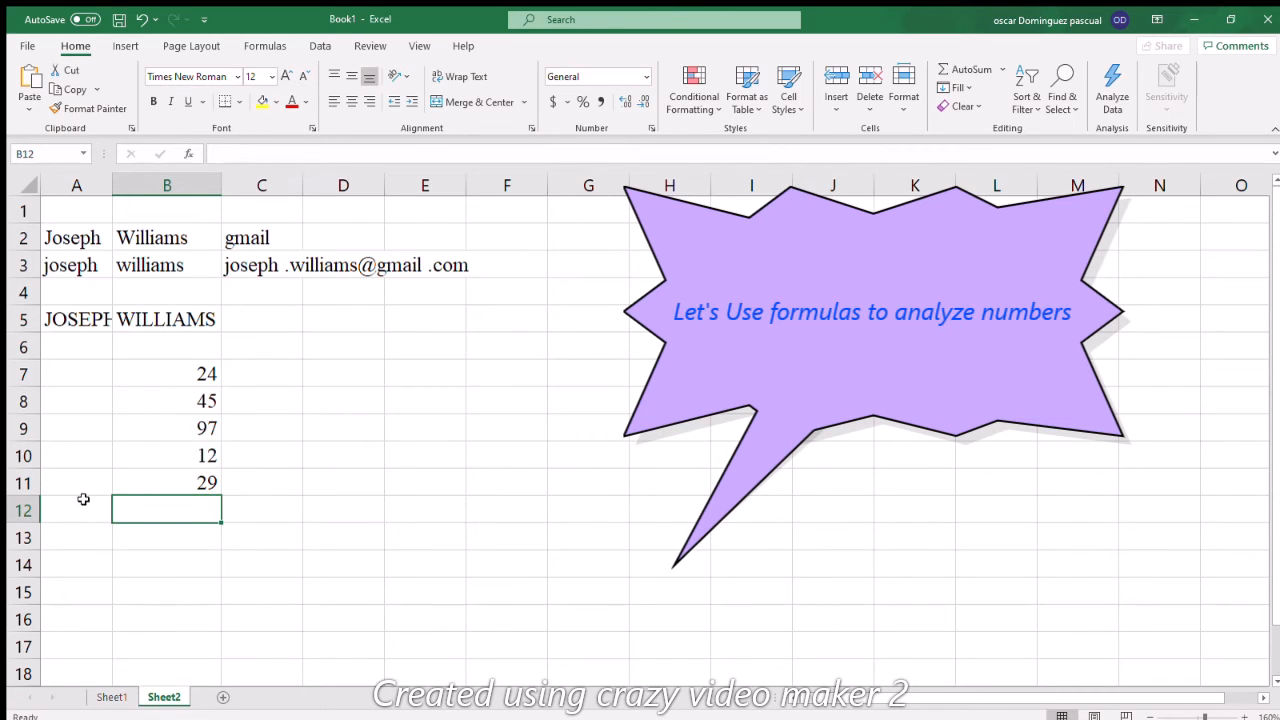
- Label cell A12 "Average" and autofit the width of column A
click(85, 502)
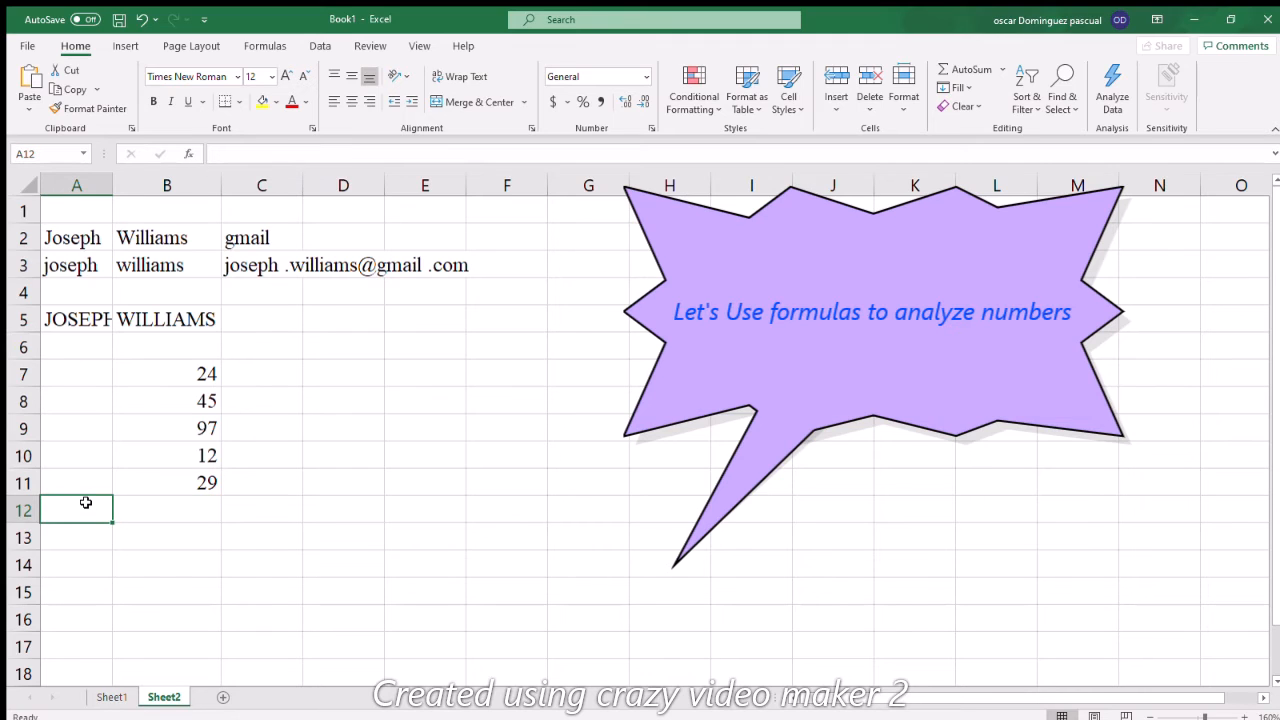
text(Avera)
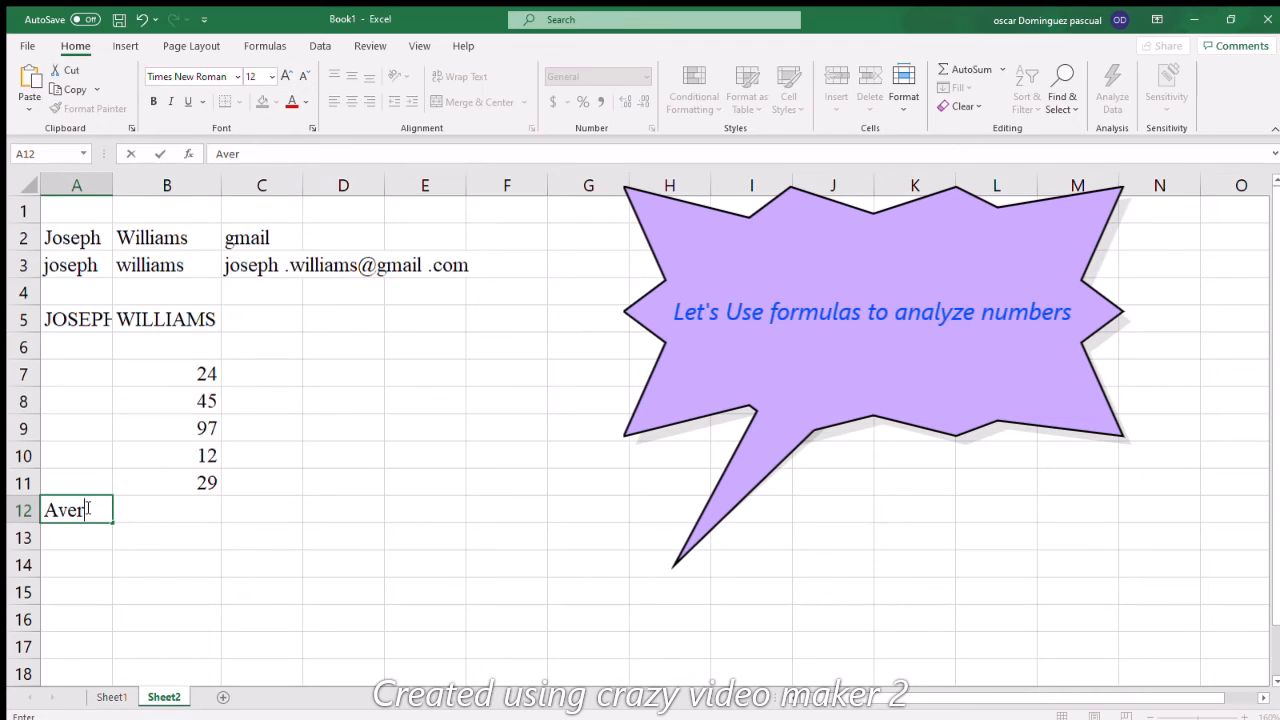
key(BackSpace)
text(age)
key(Return)
click(155, 511)
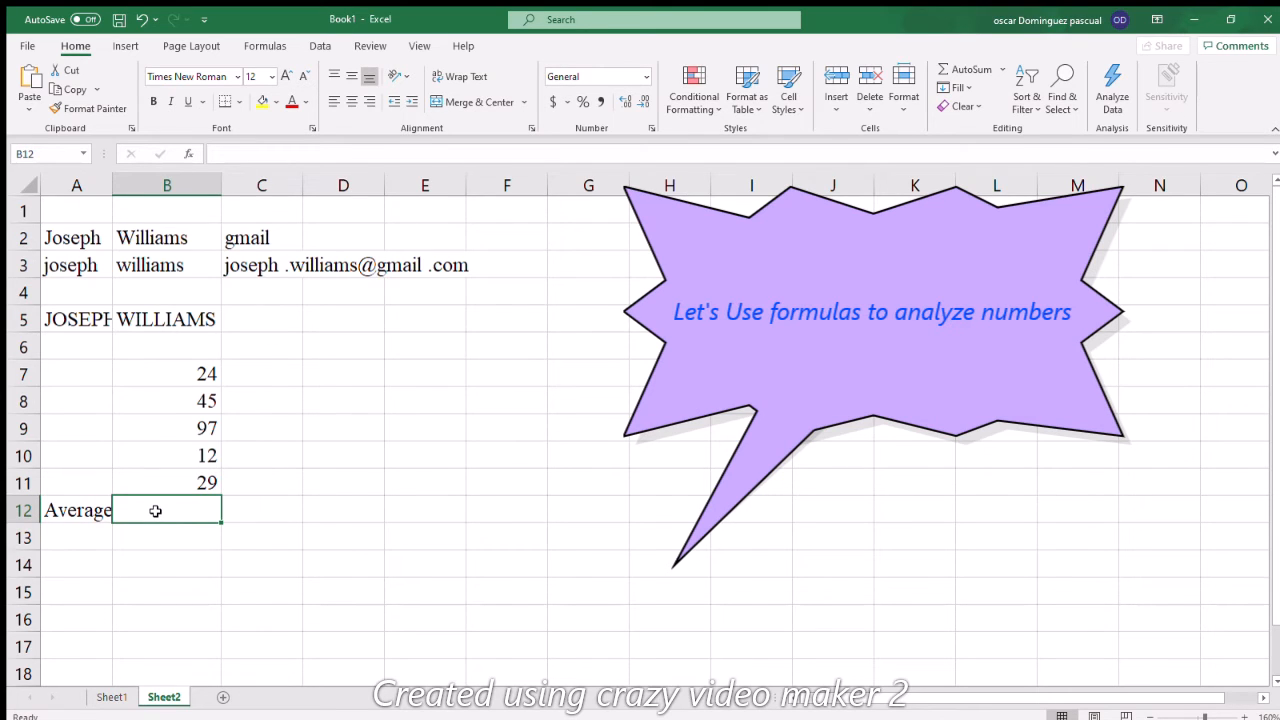
double_click(112, 185)
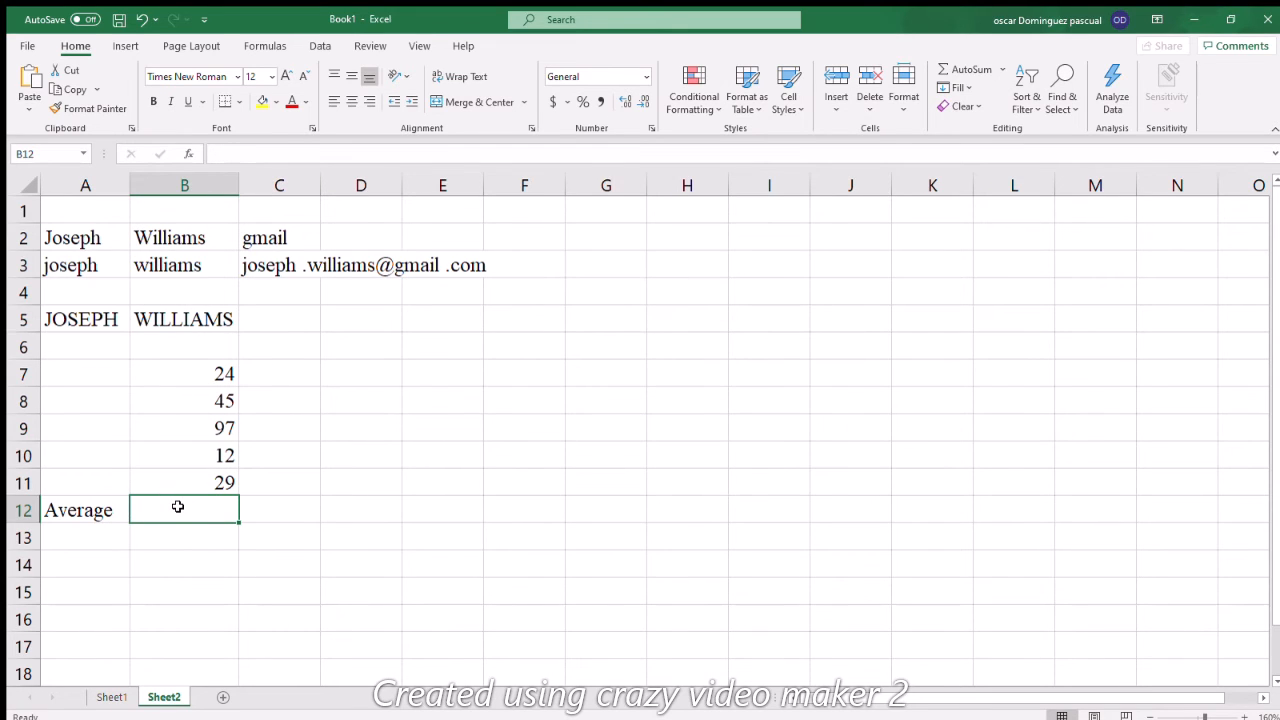
- Calculate the average of the five numbers in B12 with =AVERAGE(B7:B11)
text(=)
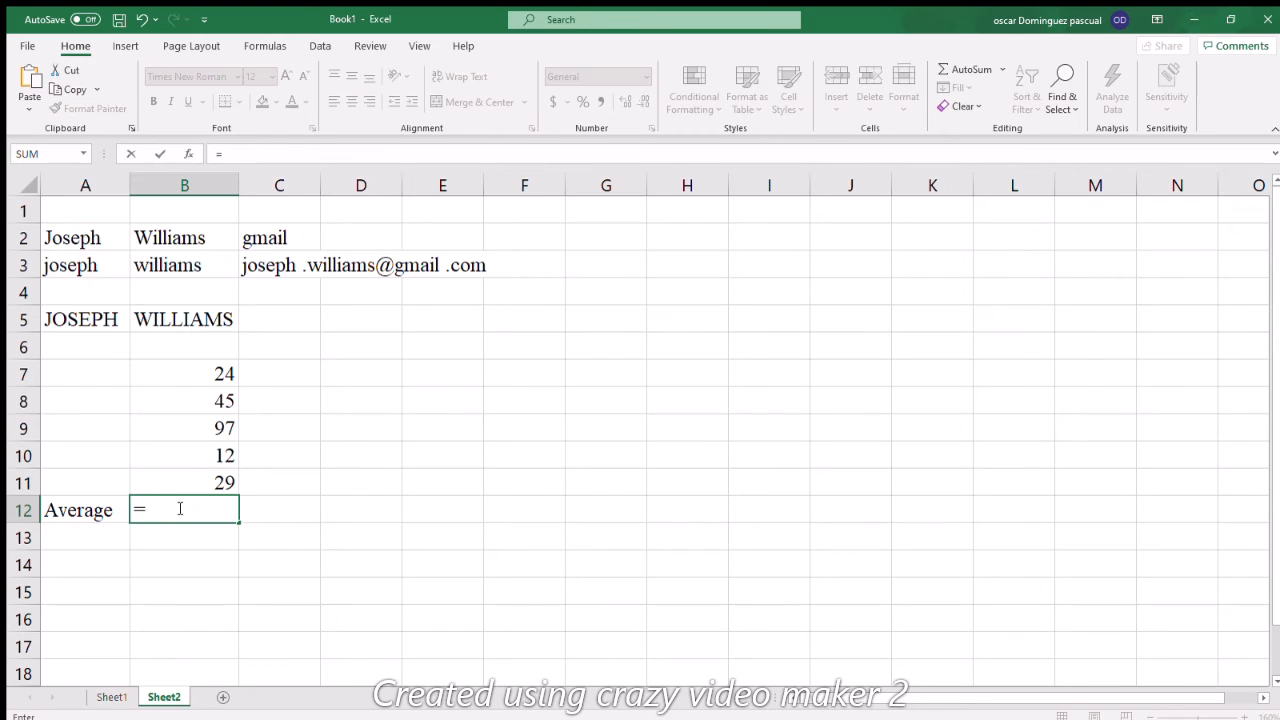
text(ave)
key(Tab)
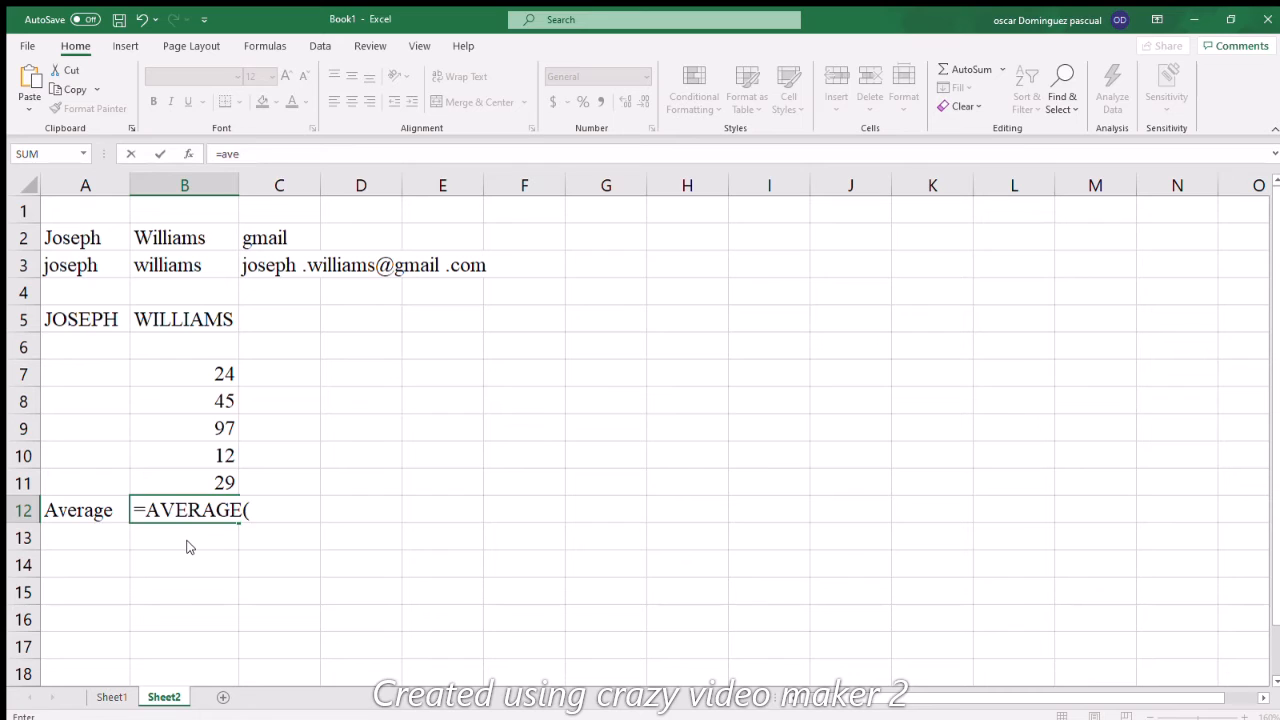
click(218, 373)
drag(218, 373, 224, 480)
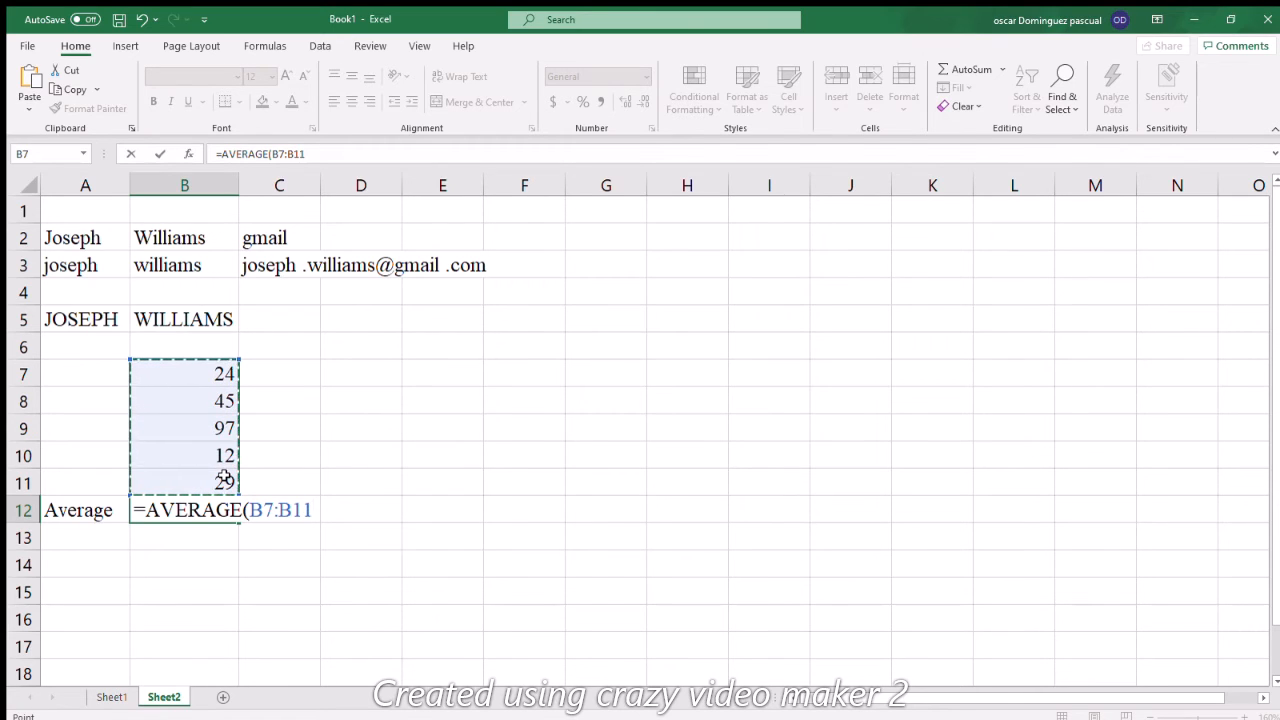
text())
key(Return)
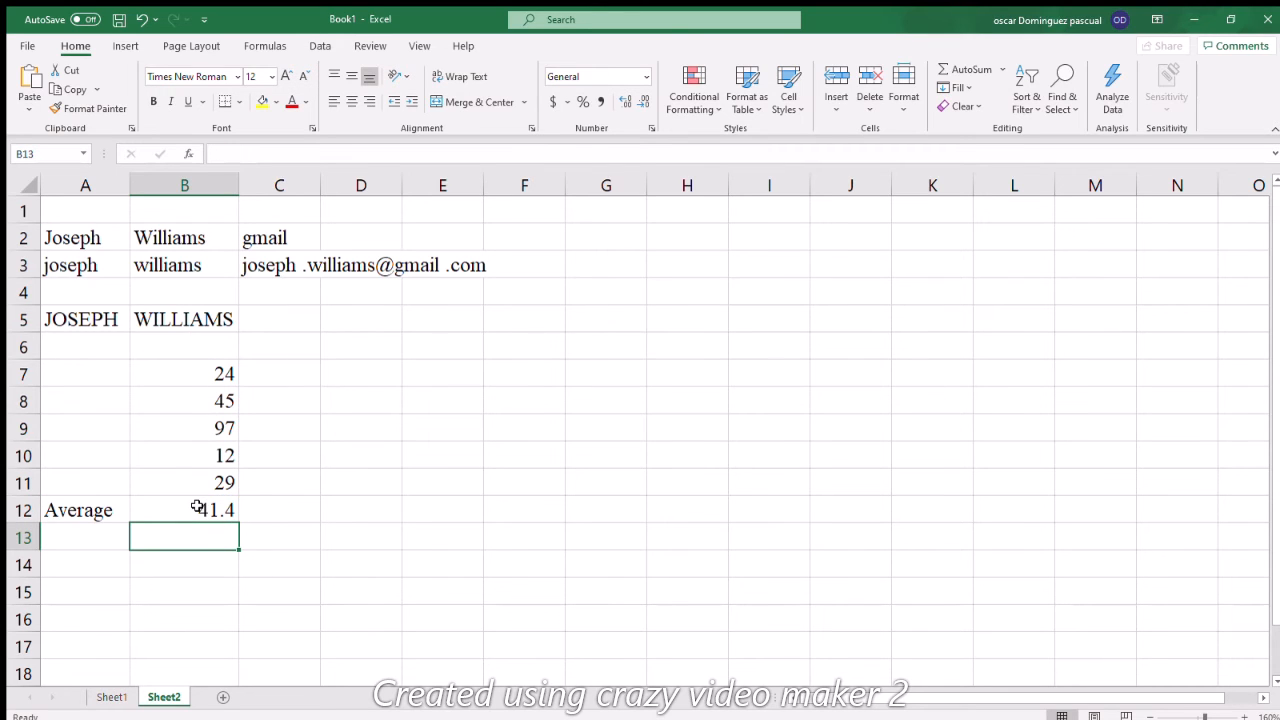
click(229, 511)
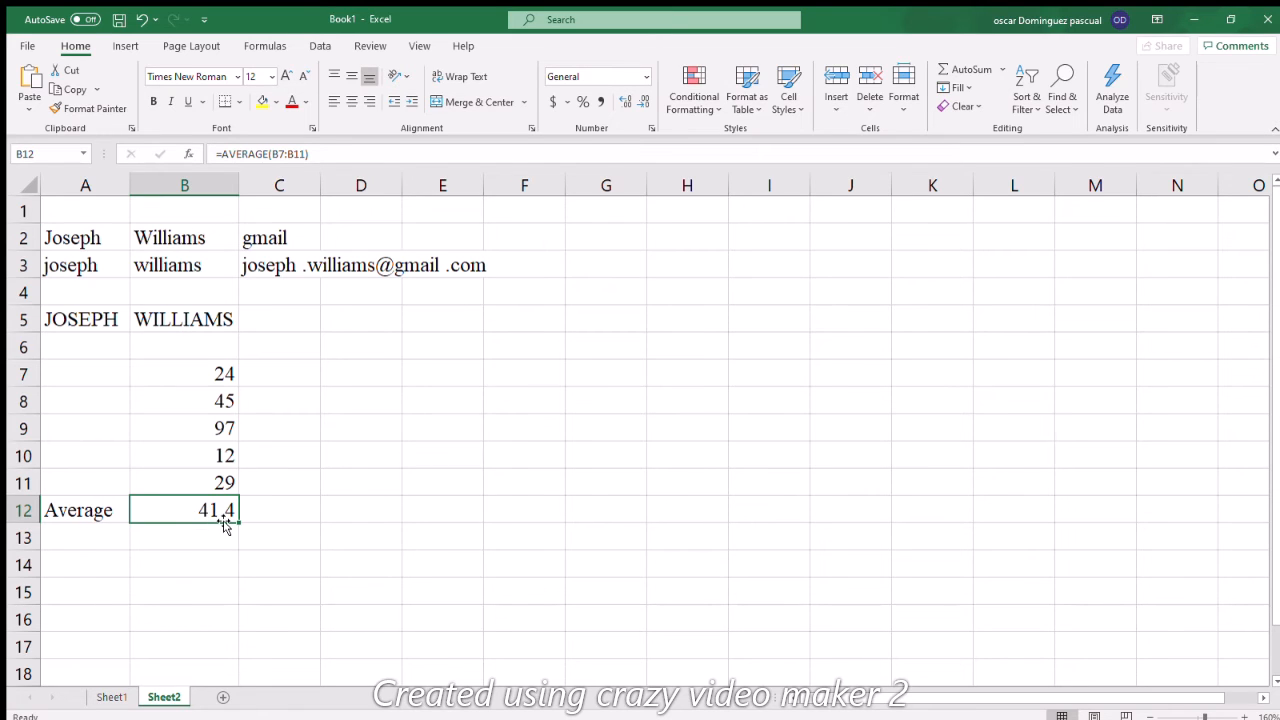
- Label cell A13 "Max" below the Average label
click(86, 534)
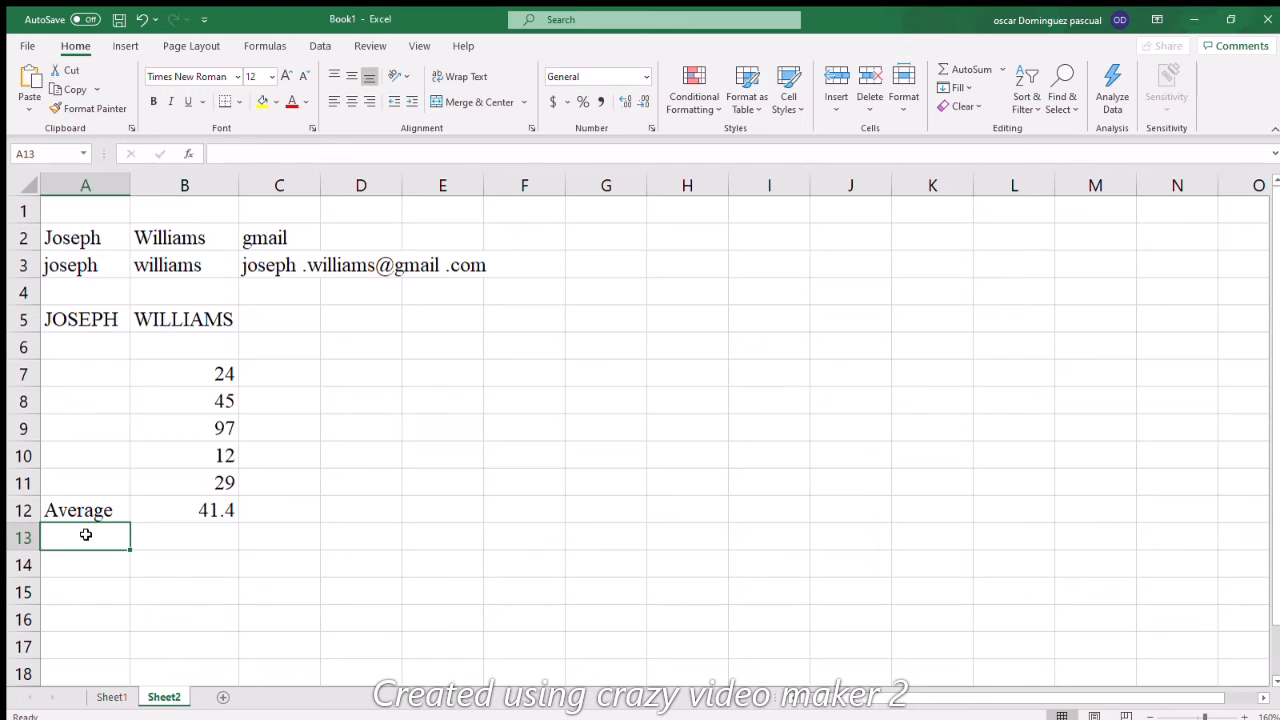
text(Max)
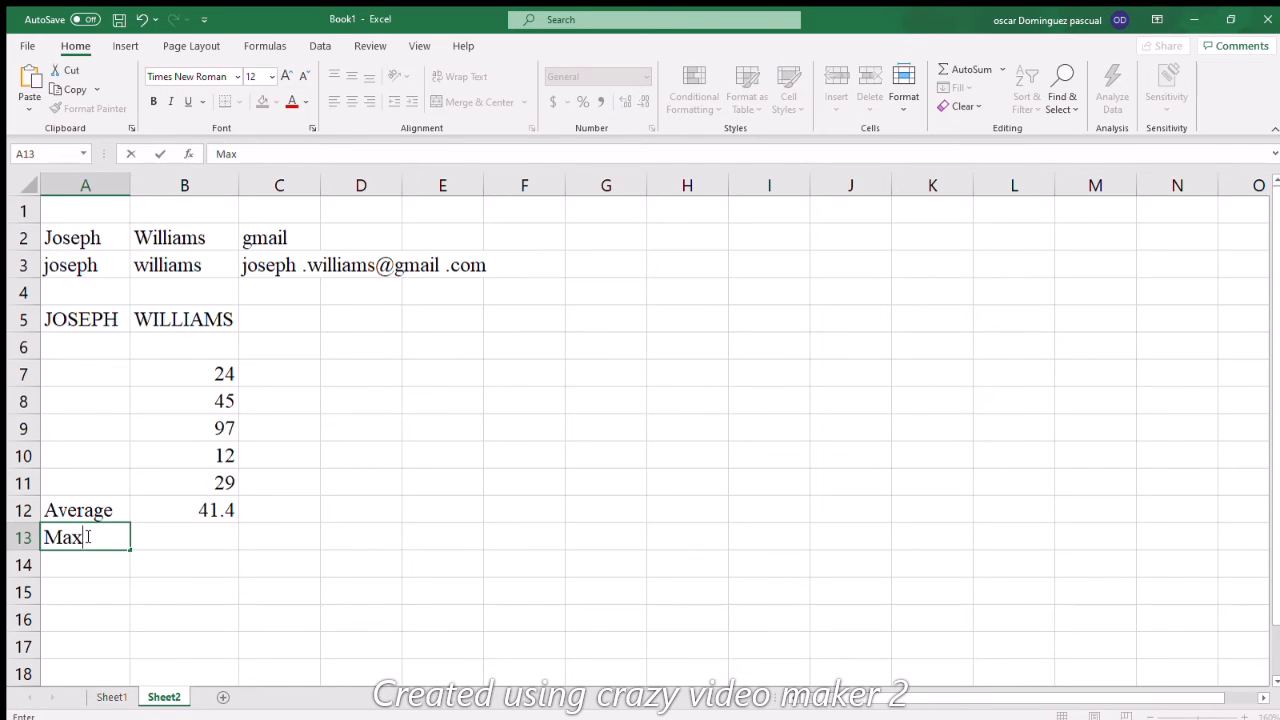
click(215, 556)
- Find the largest of the five numbers in B13 with =MAX(B7:B11) and check the formula
click(176, 530)
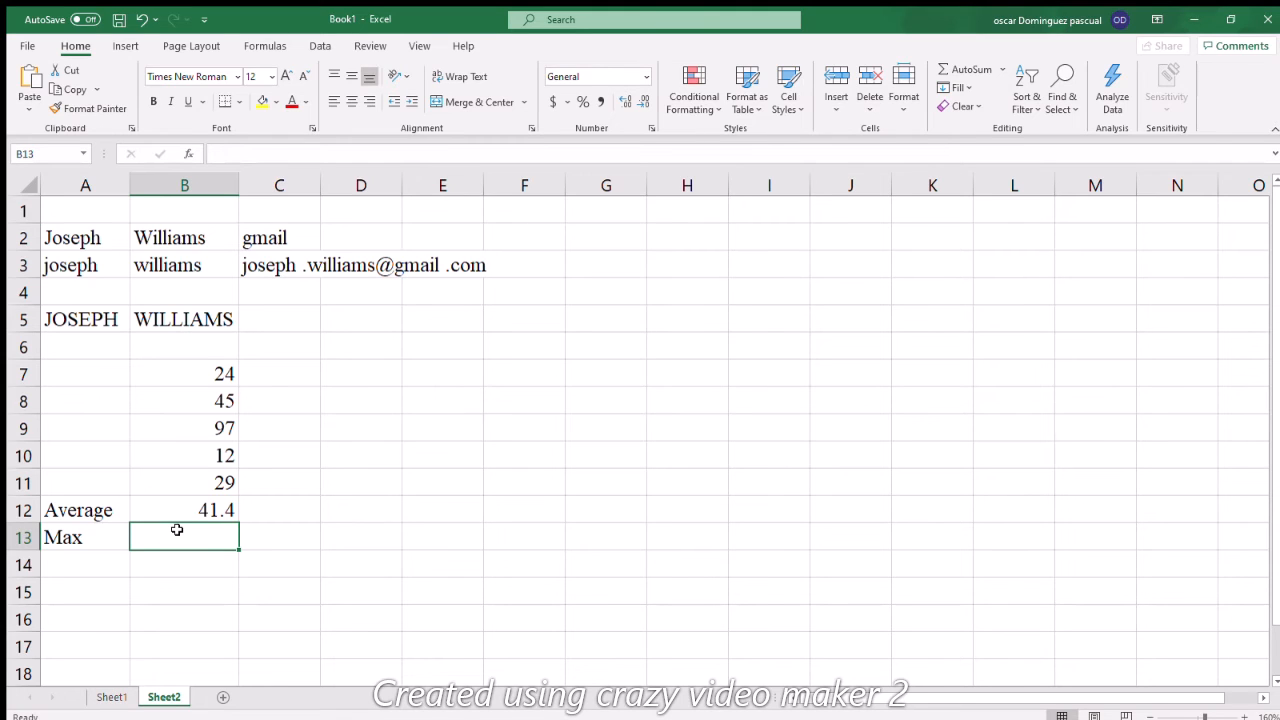
text(=lo)
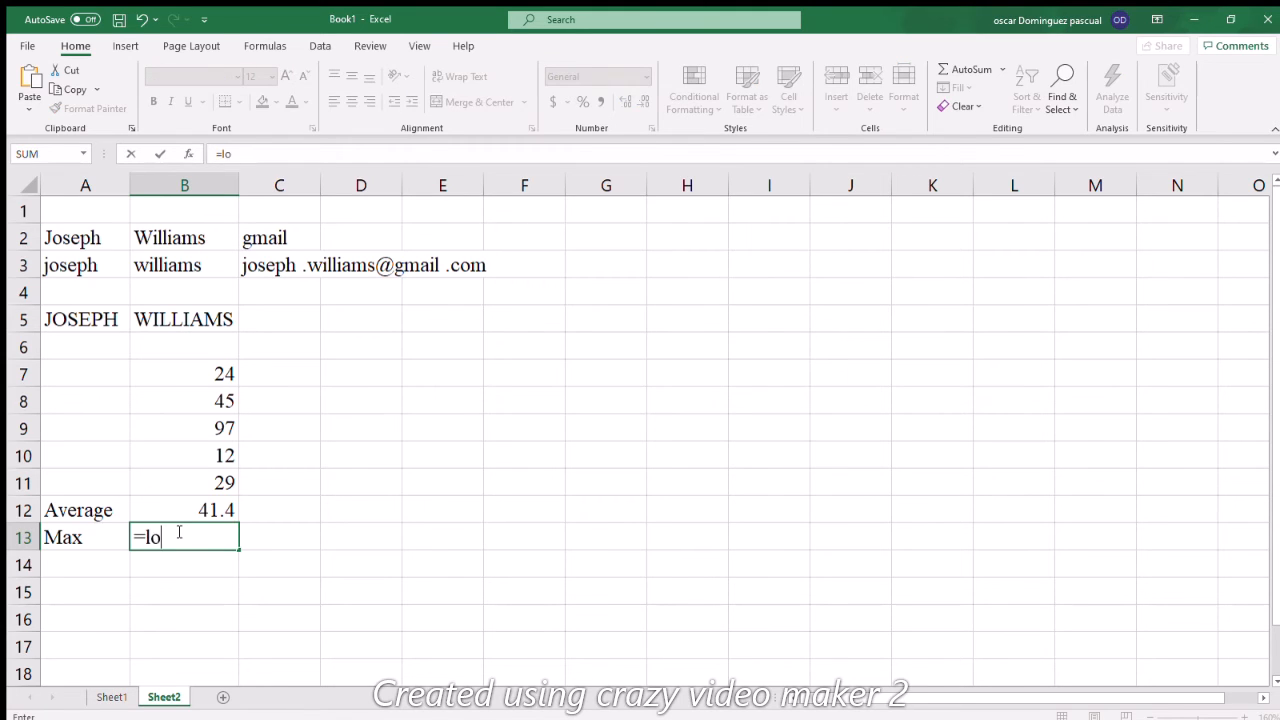
key(BackSpace)
key(BackSpace)
text(max)
key(Tab)
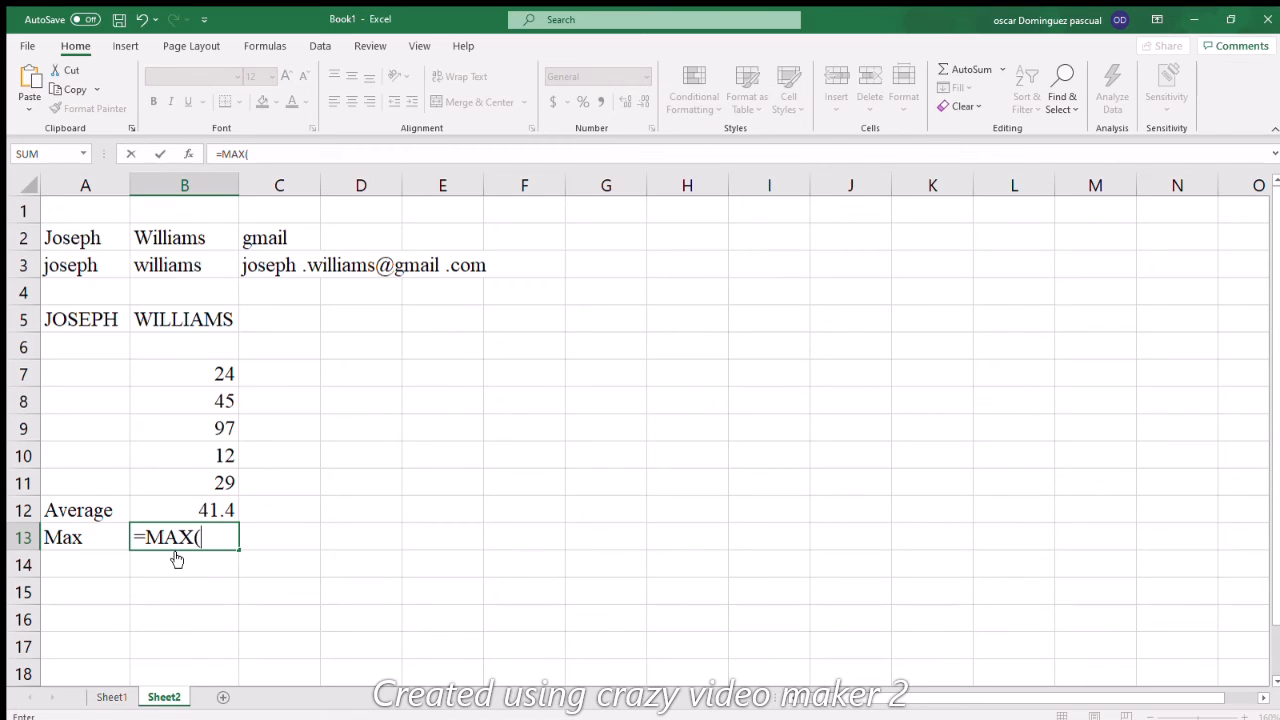
drag(205, 376, 217, 474)
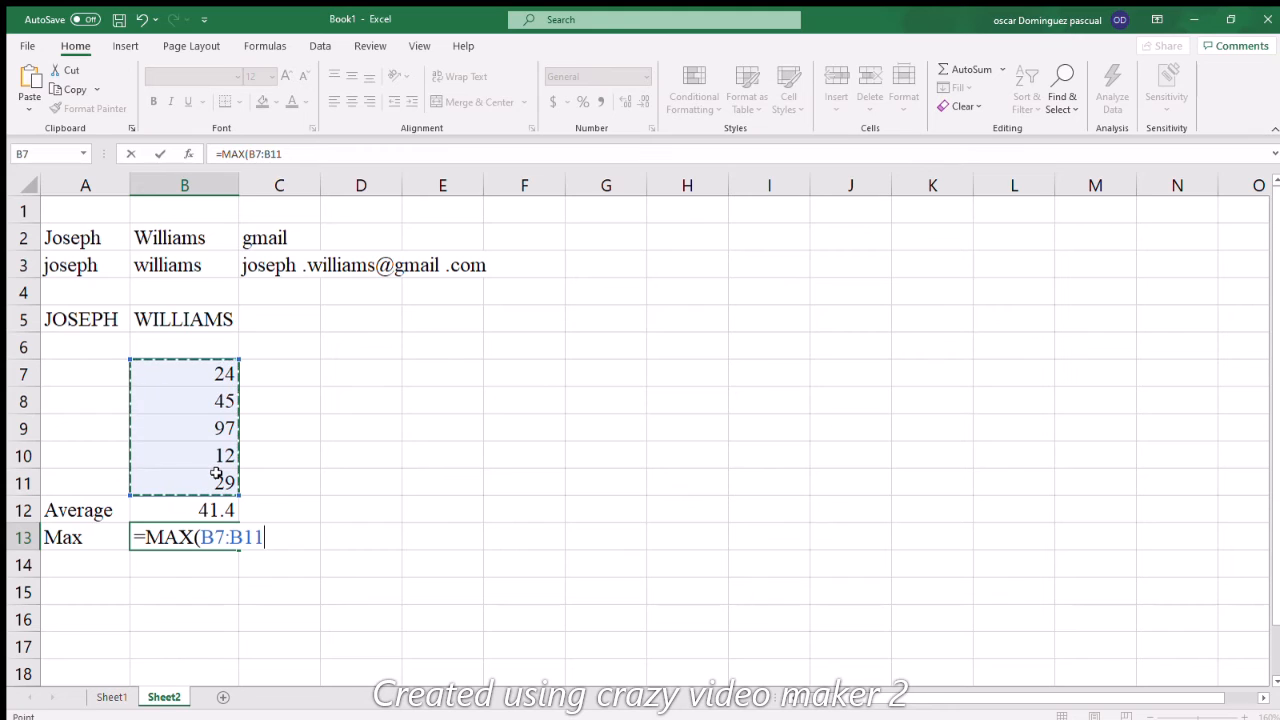
text())
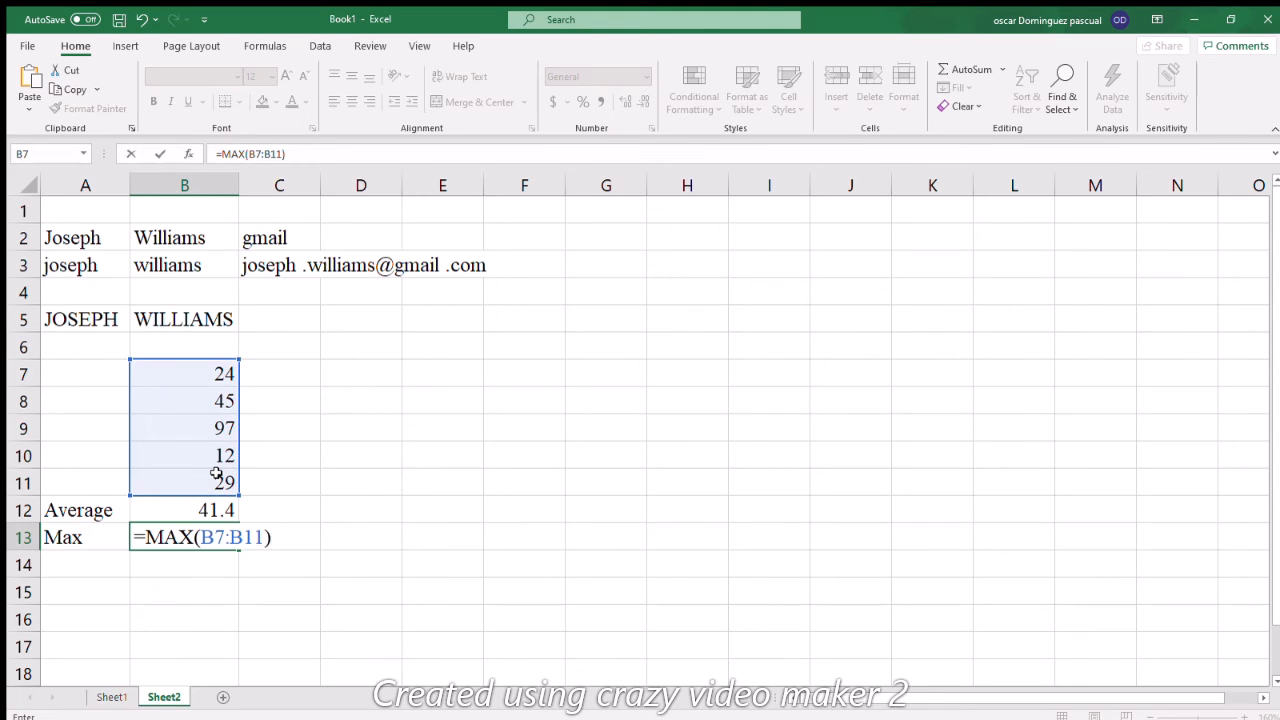
key(Return)
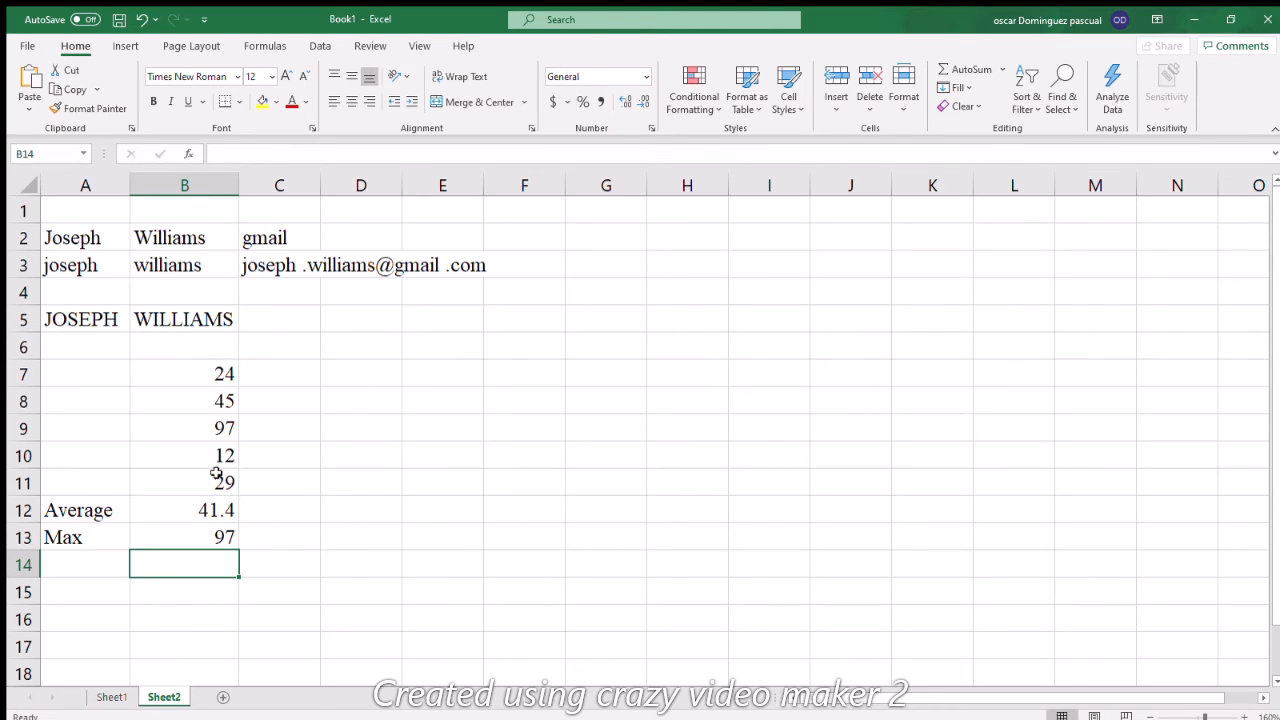
double_click(216, 536)
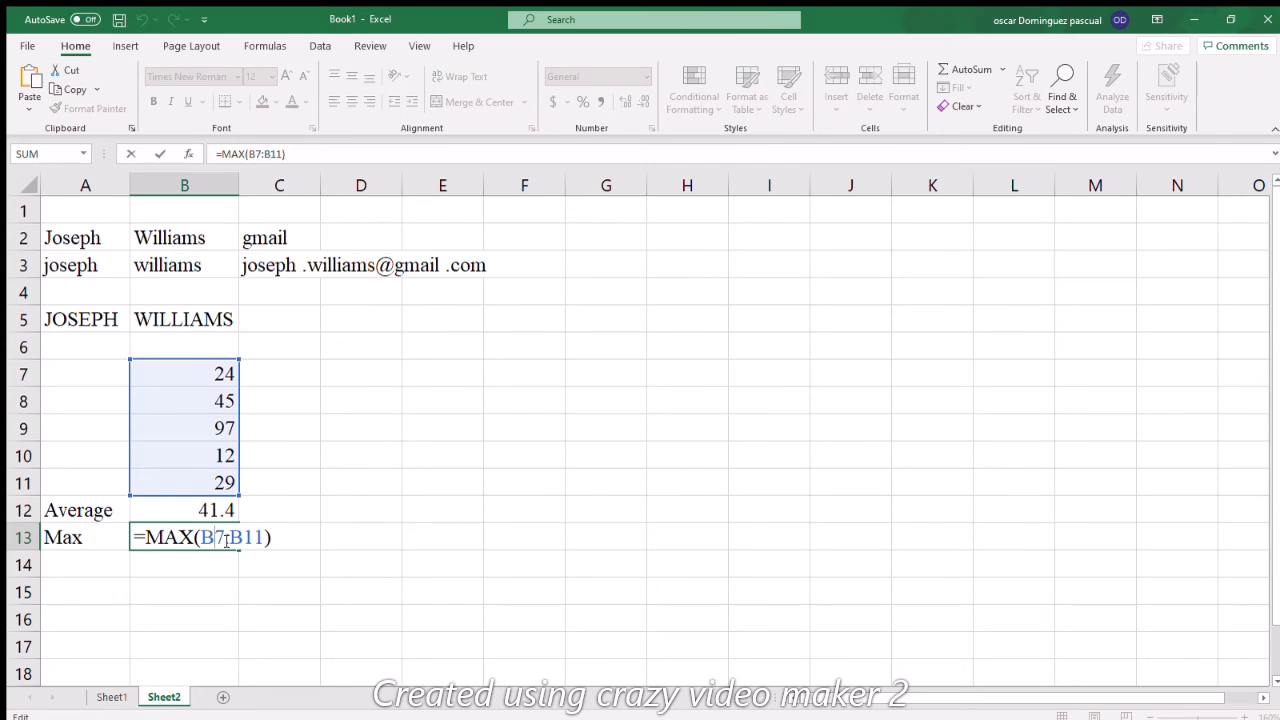
key(Return)
click(226, 538)
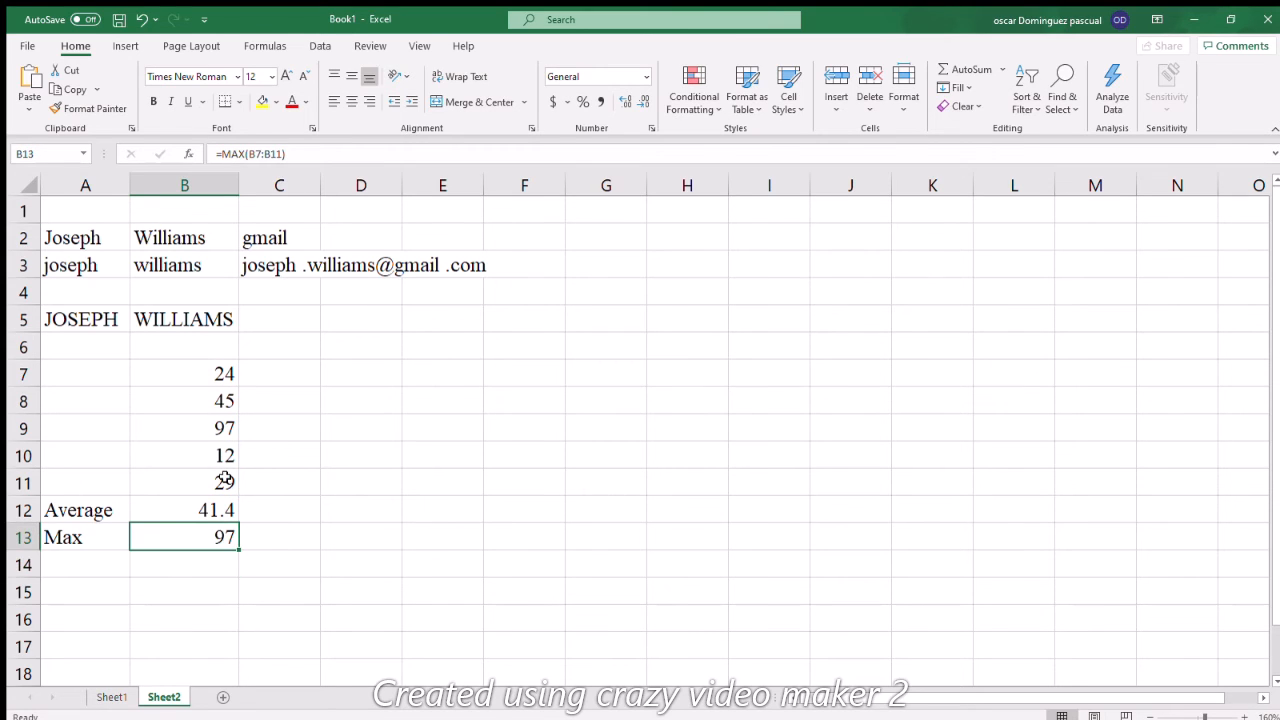
- Apply all borders to the number cells B7:B11
drag(225, 481, 218, 374)
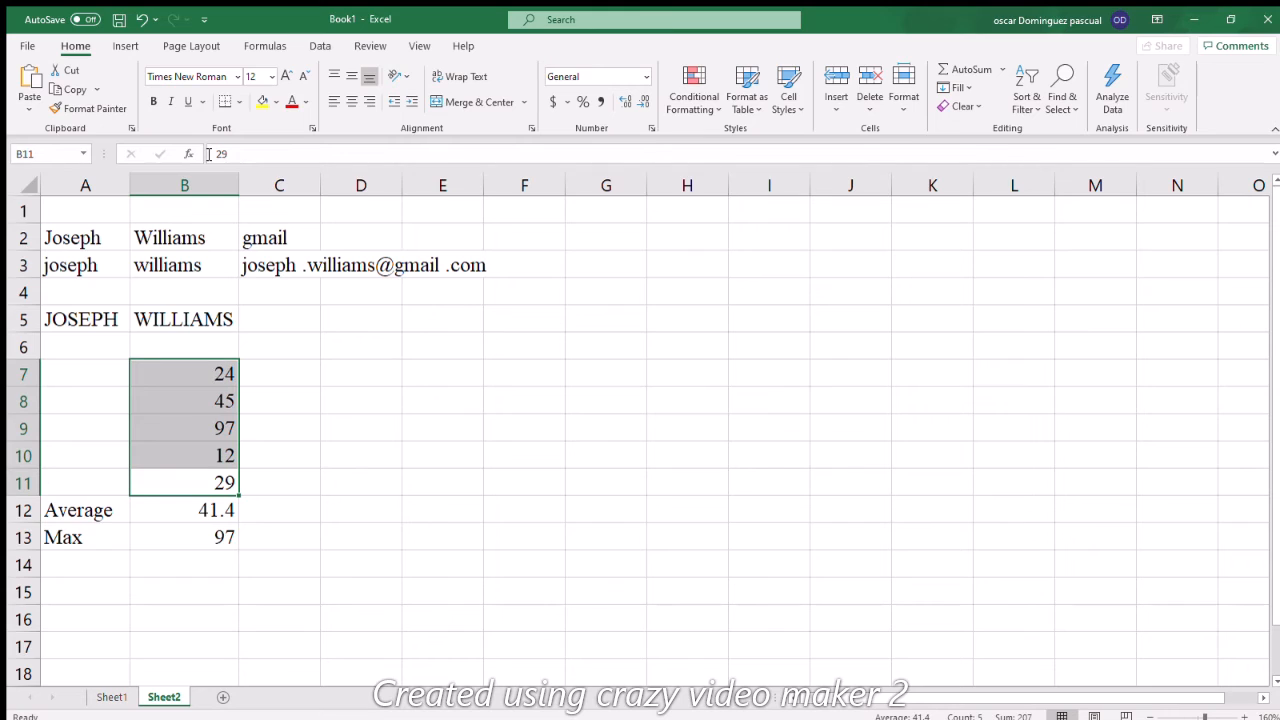
click(271, 261)
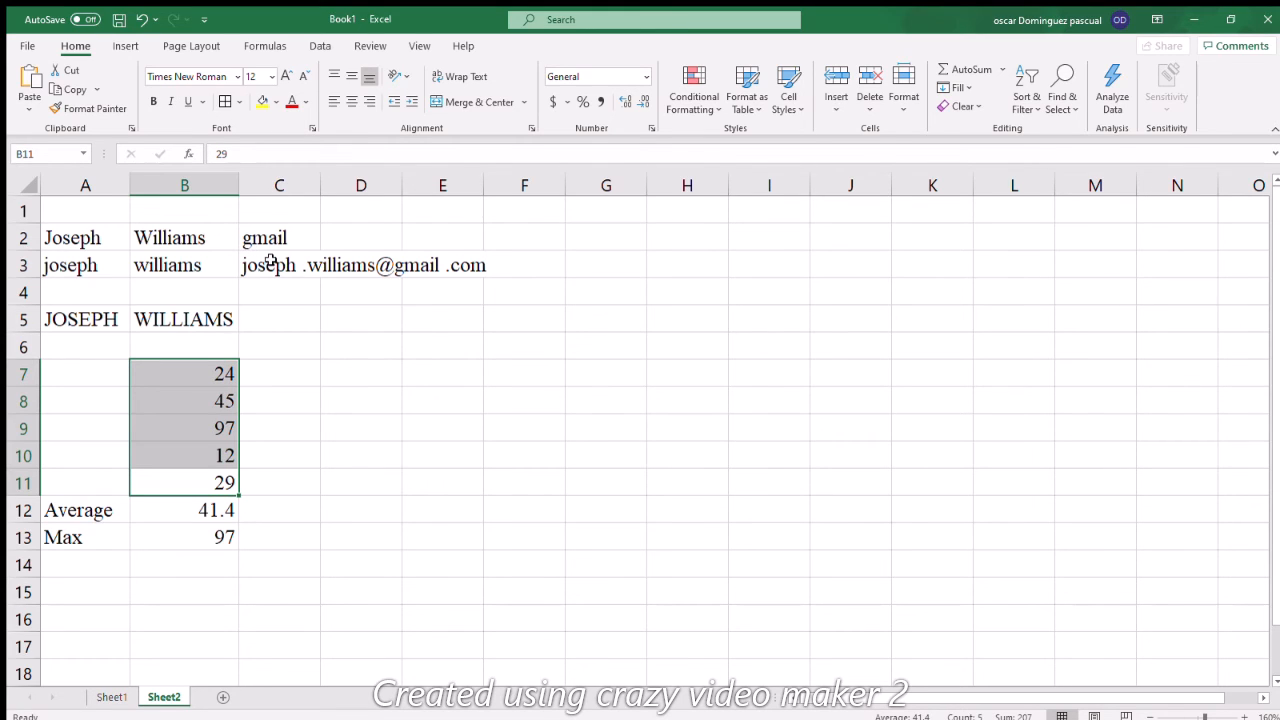
click(317, 408)
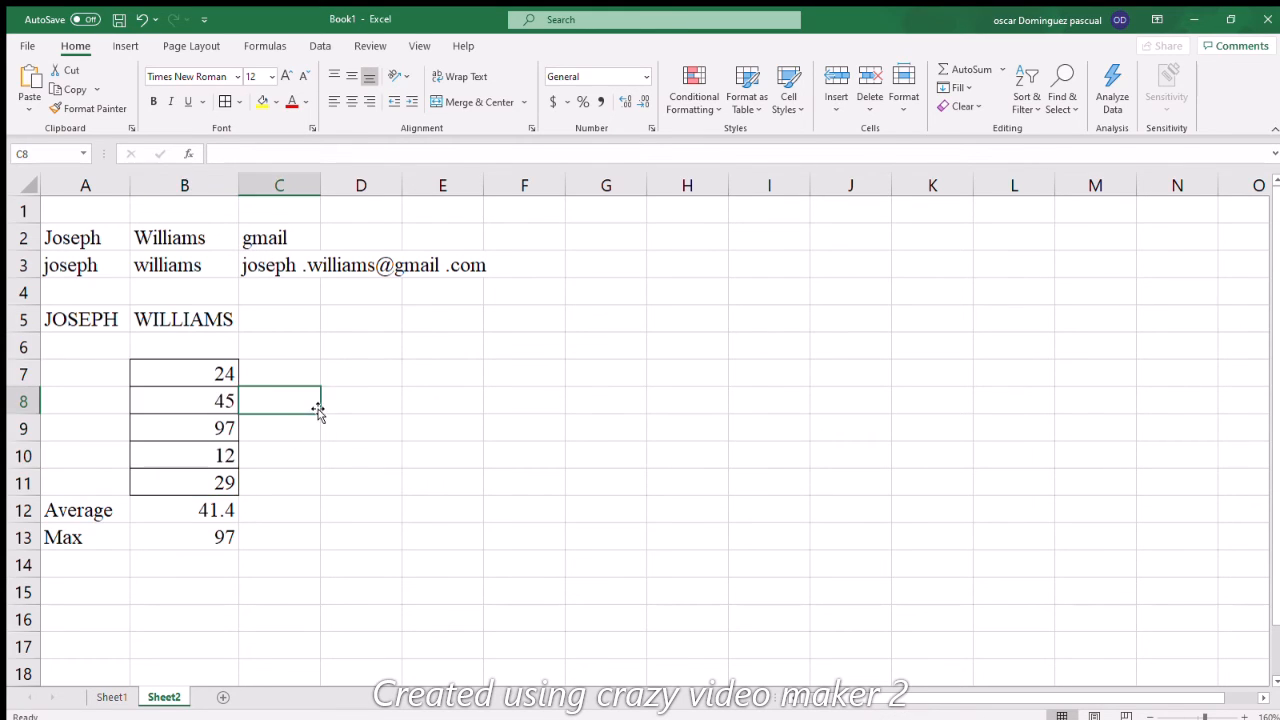
click(224, 537)
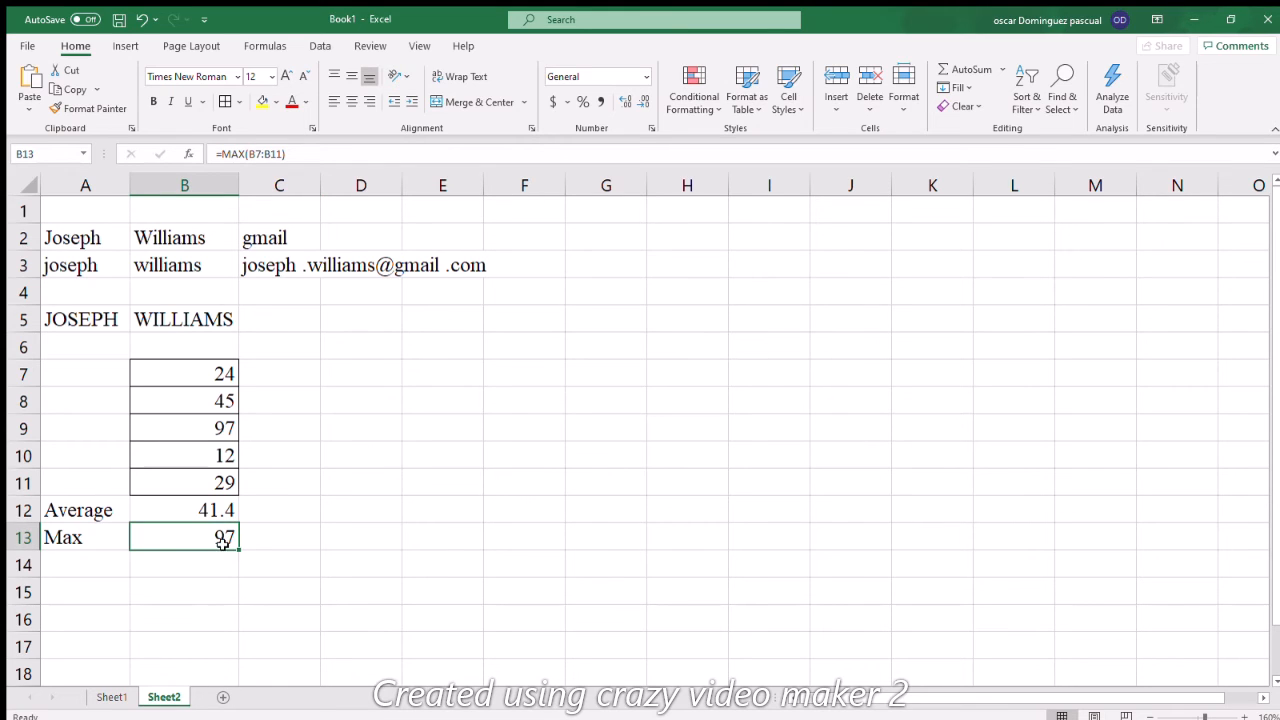
click(92, 562)
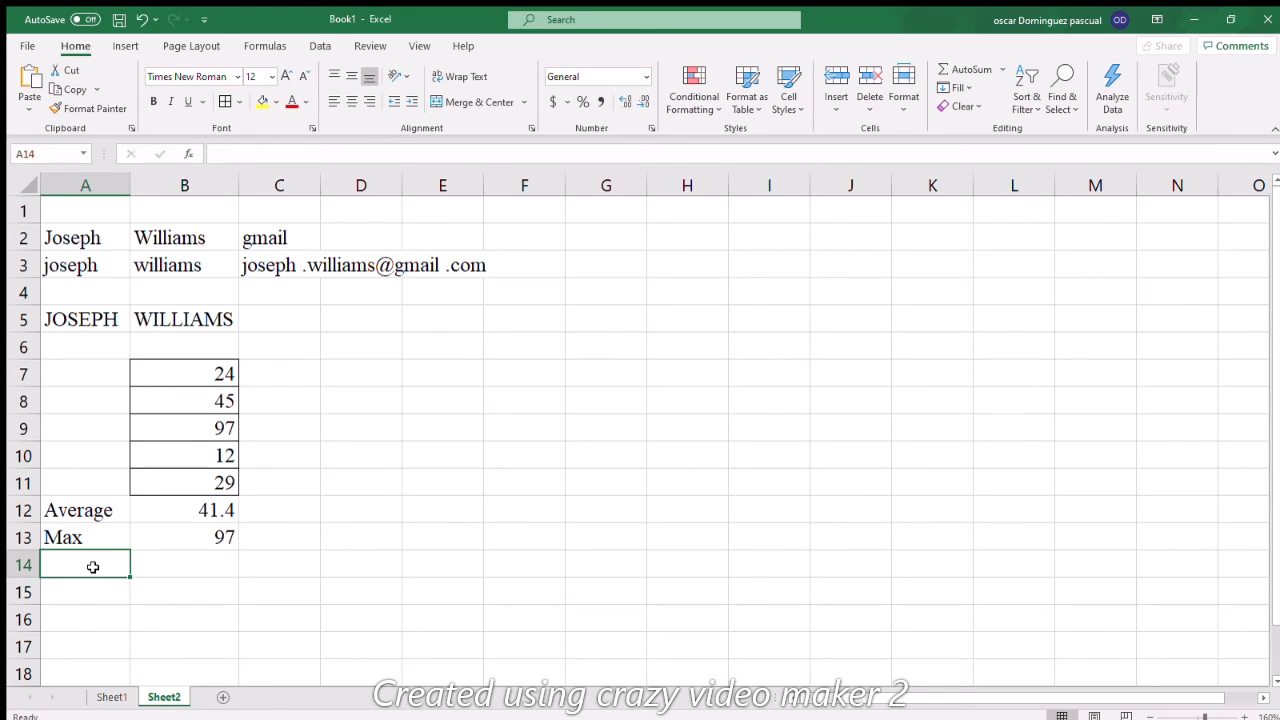
- Label cell A14 "Min" below the Max label, with a capital M
text(min)
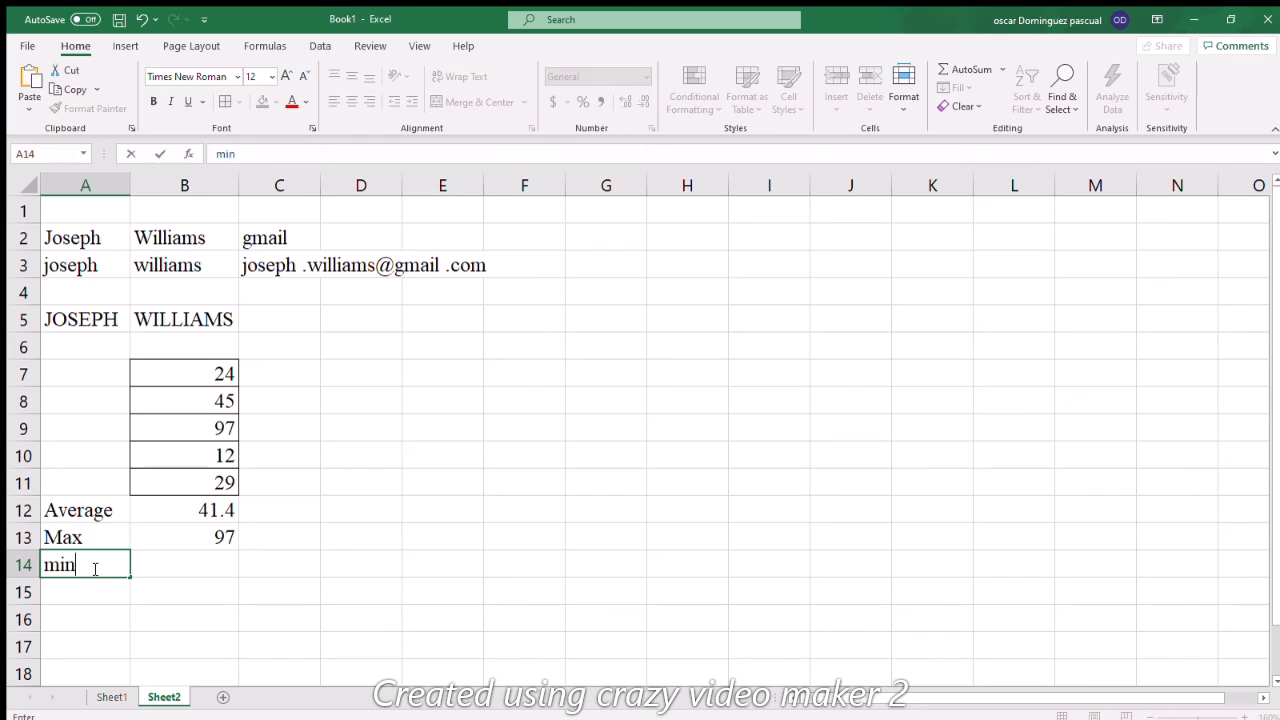
key(BackSpace)
key(BackSpace)
key(BackSpace)
key(BackSpace)
text(Min)
- Find the smallest of the five numbers in B14 with =MIN(B7:B11) and check the formula
click(161, 569)
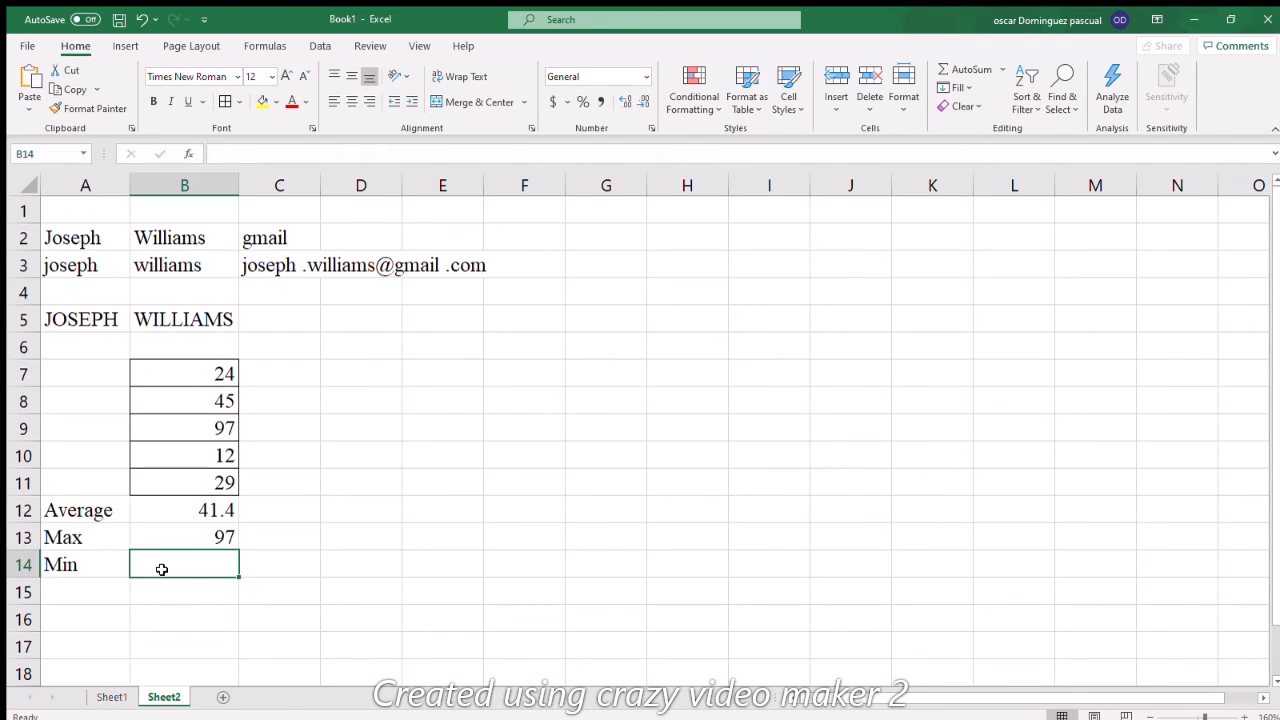
text(=mi)
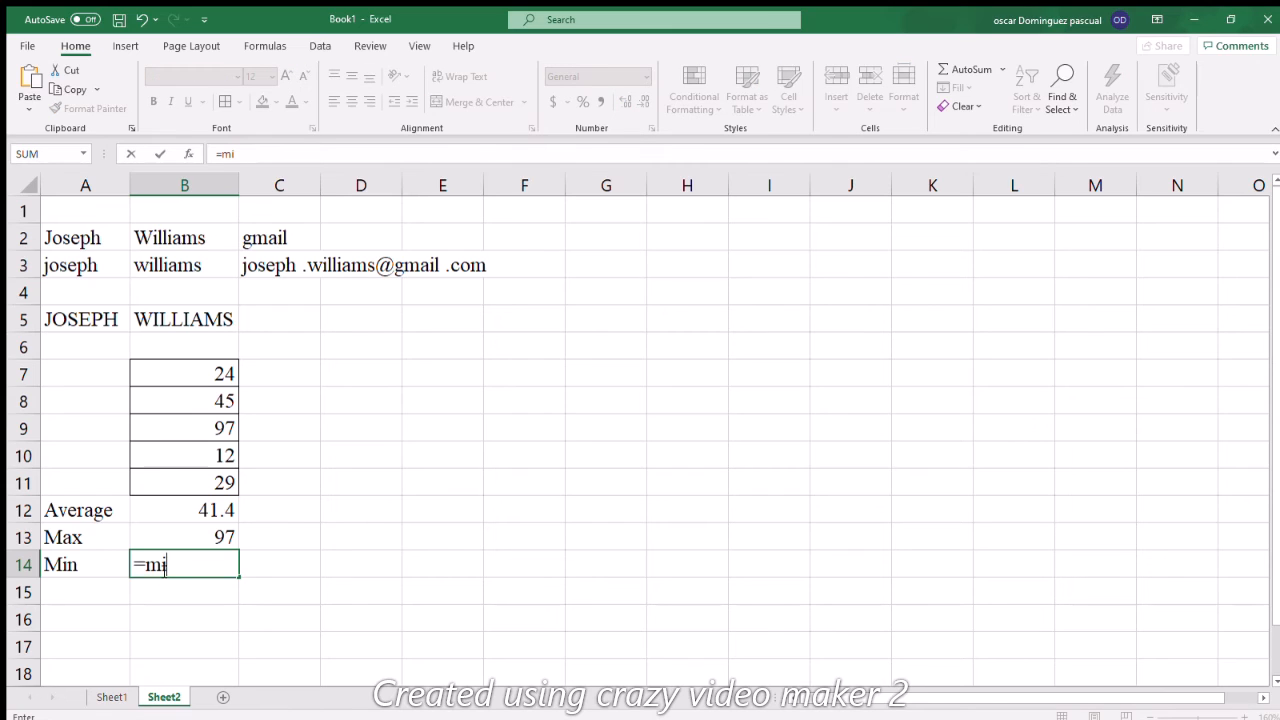
key(Tab)
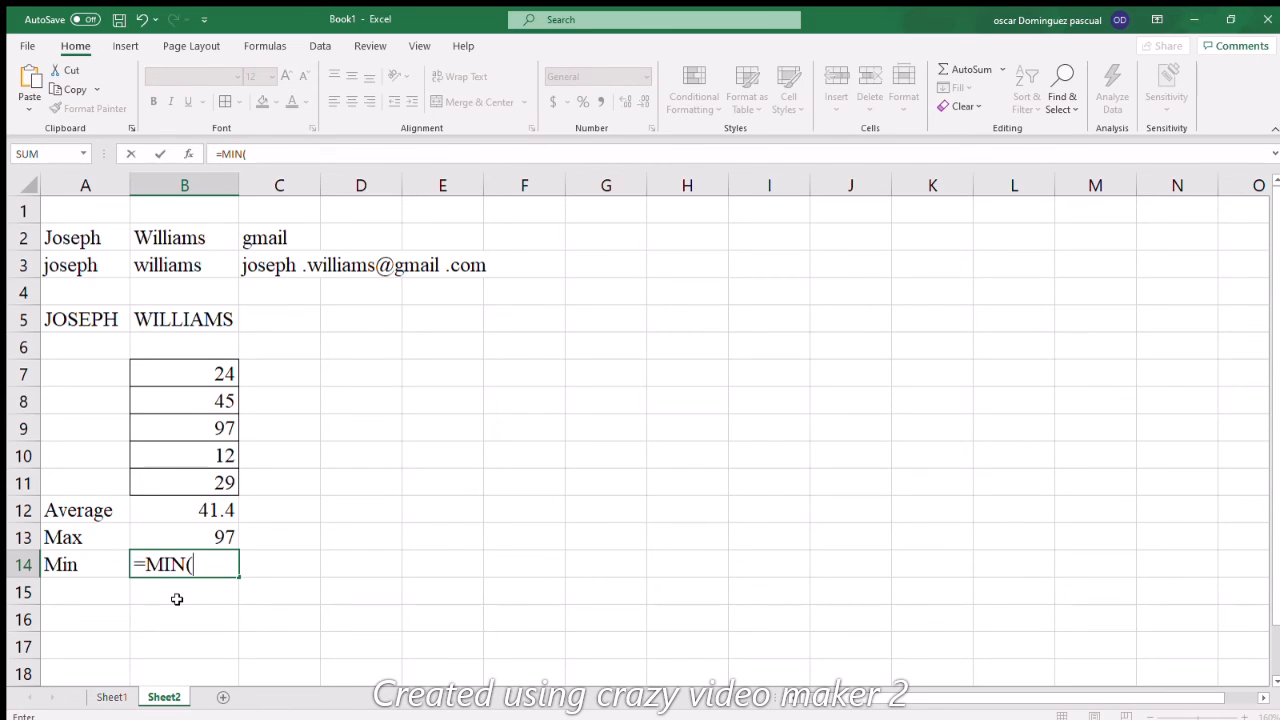
drag(180, 371, 204, 477)
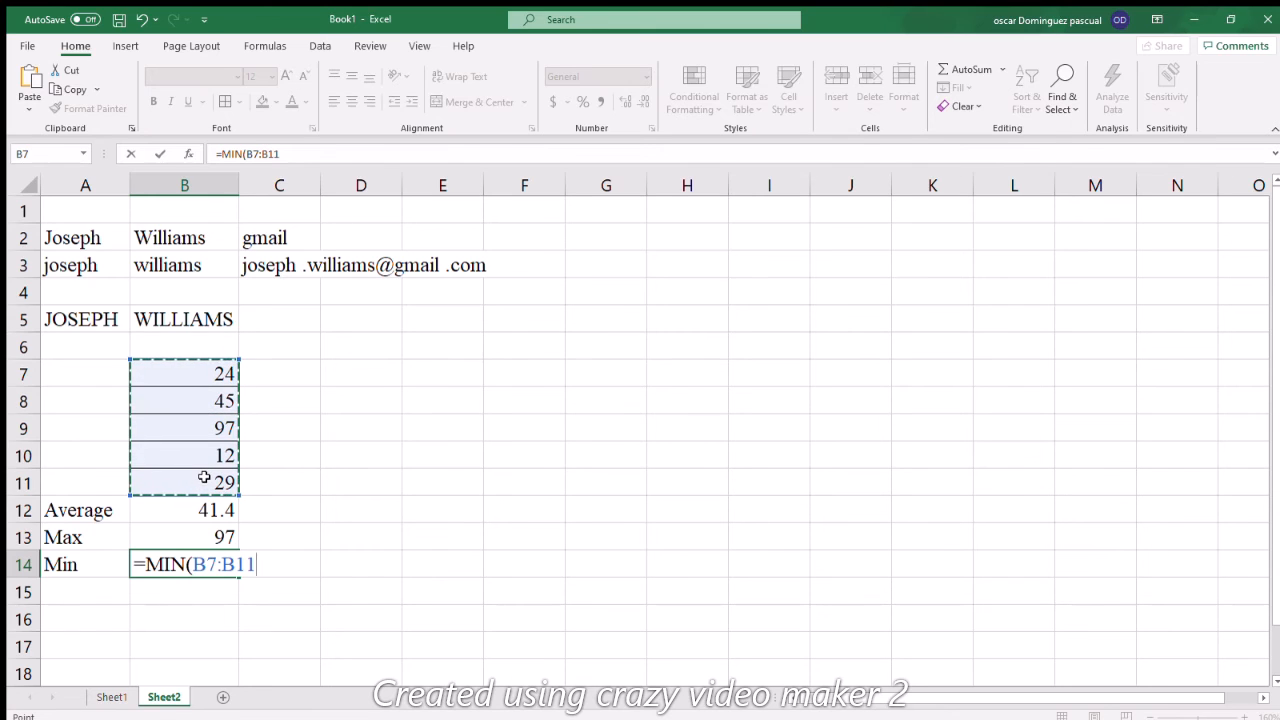
text())
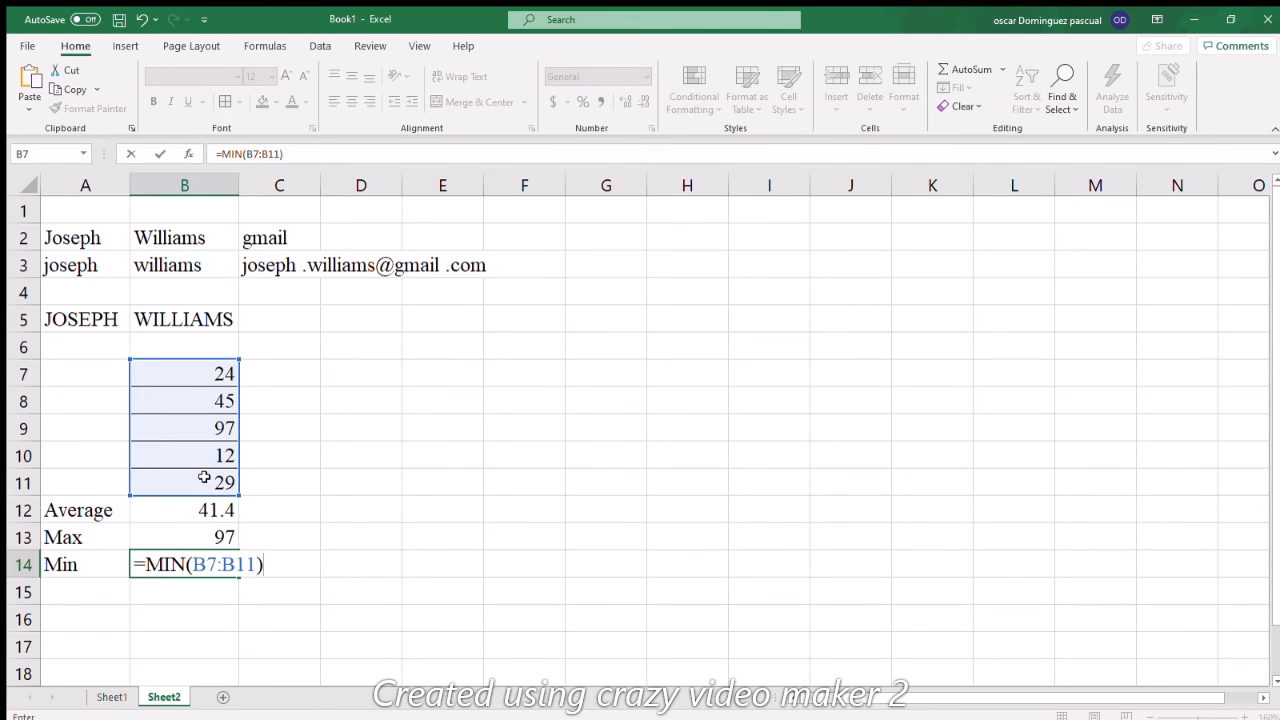
key(Return)
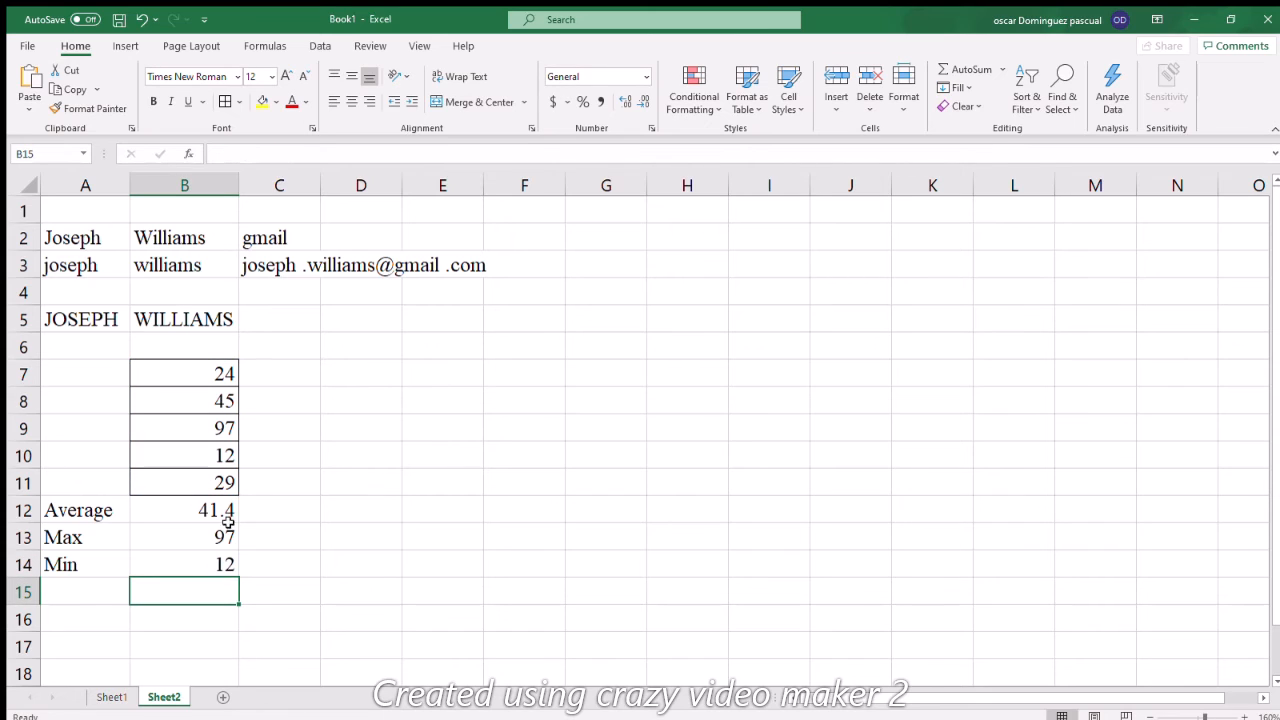
click(225, 566)
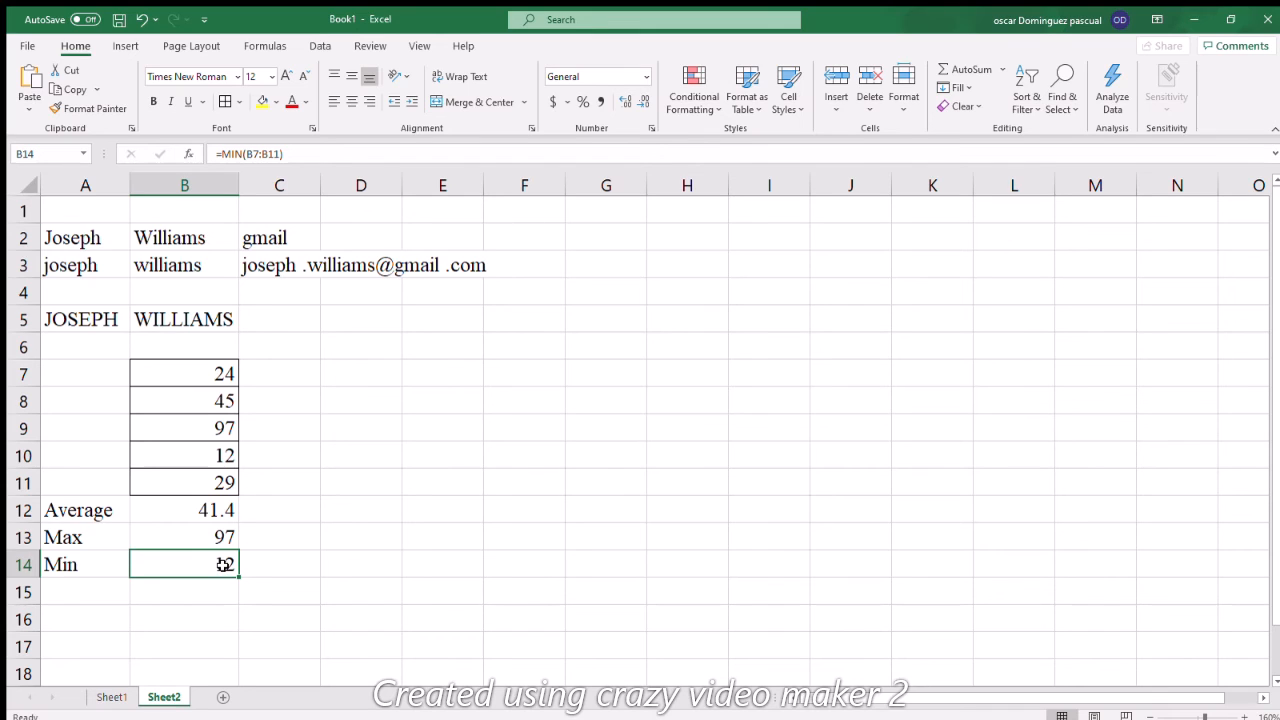
- Label cell A15 "Sum" below the Min label
click(97, 593)
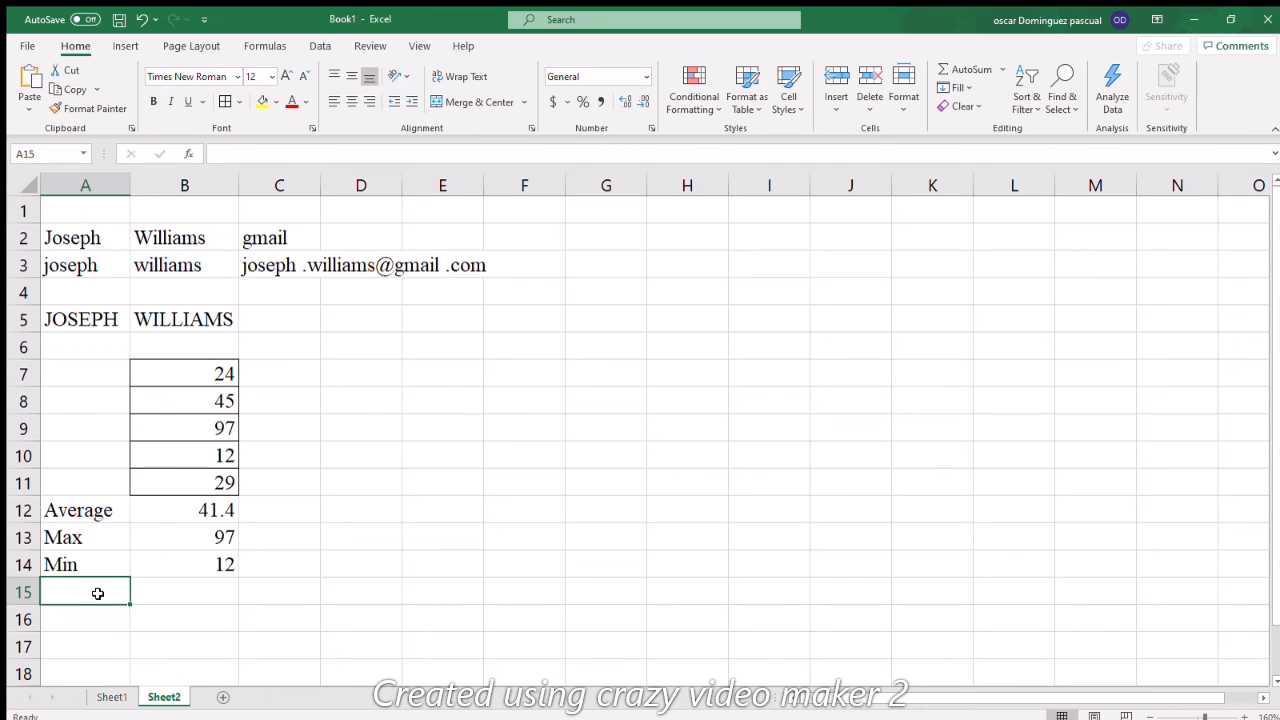
text(Sum)
key(Tab)
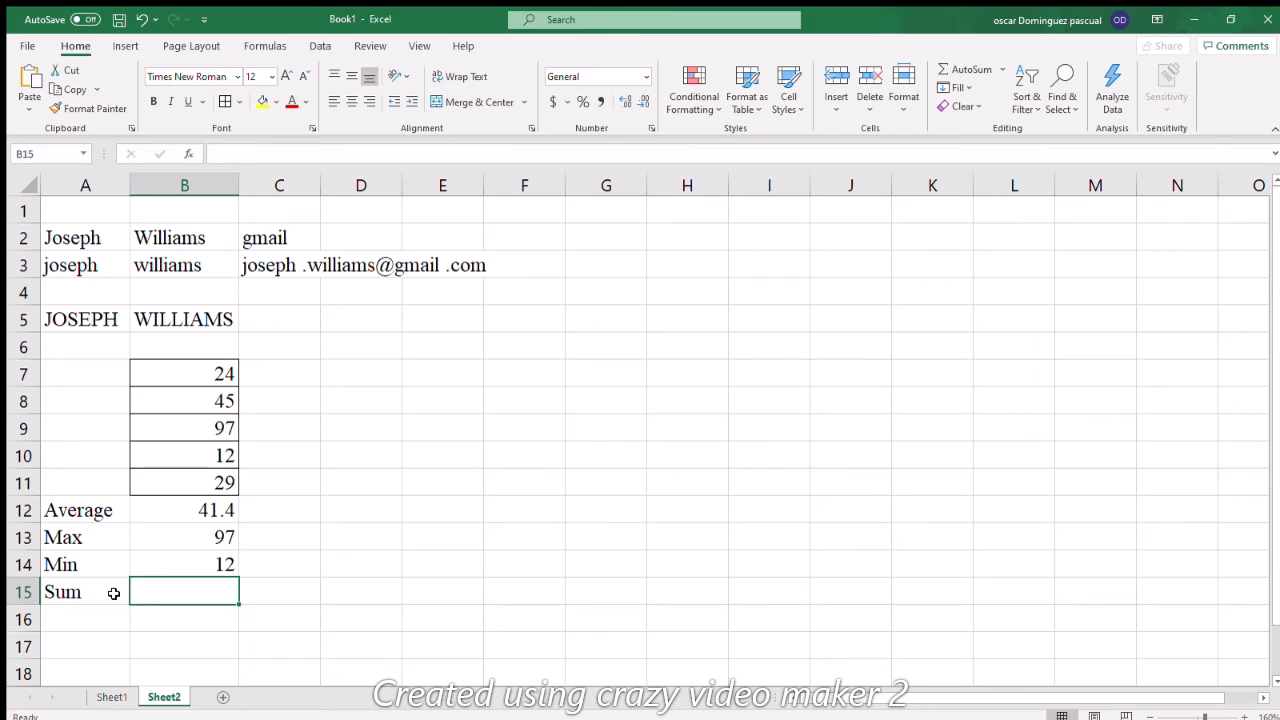
- Add up the five numbers in B15 with =SUM(B7:B11) and check the formula and its source cells
text(=)
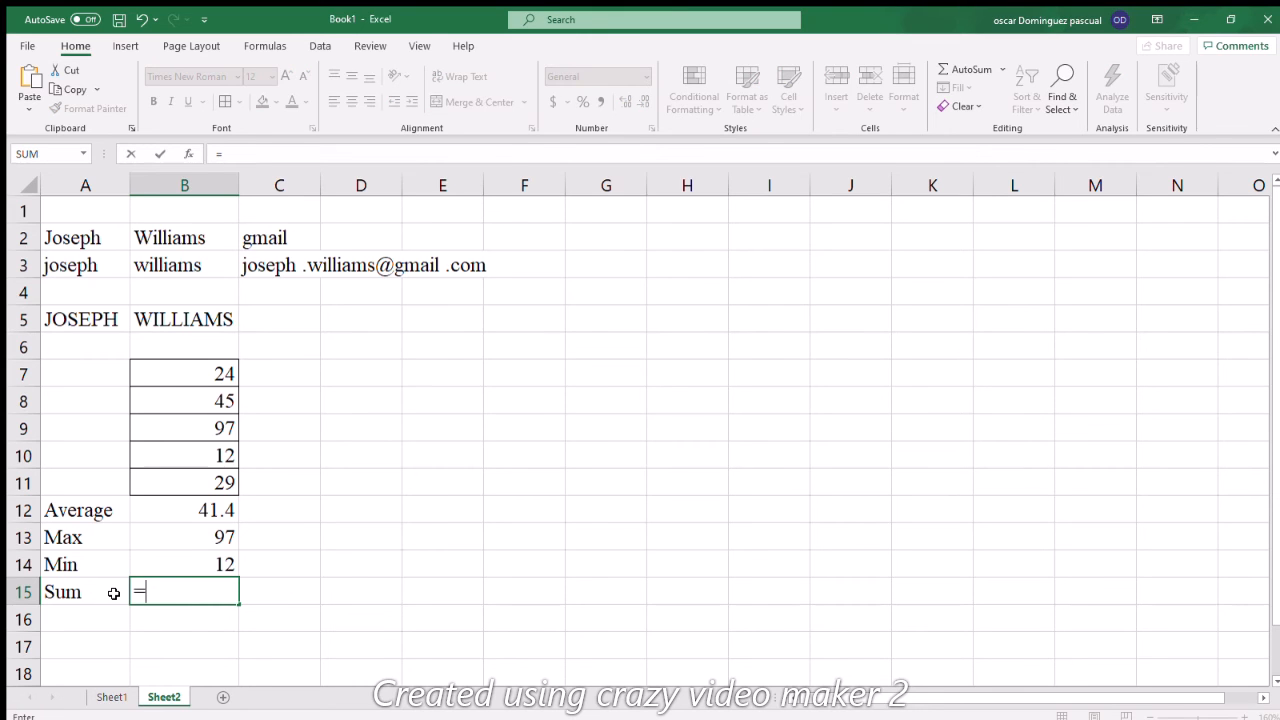
text(sum)
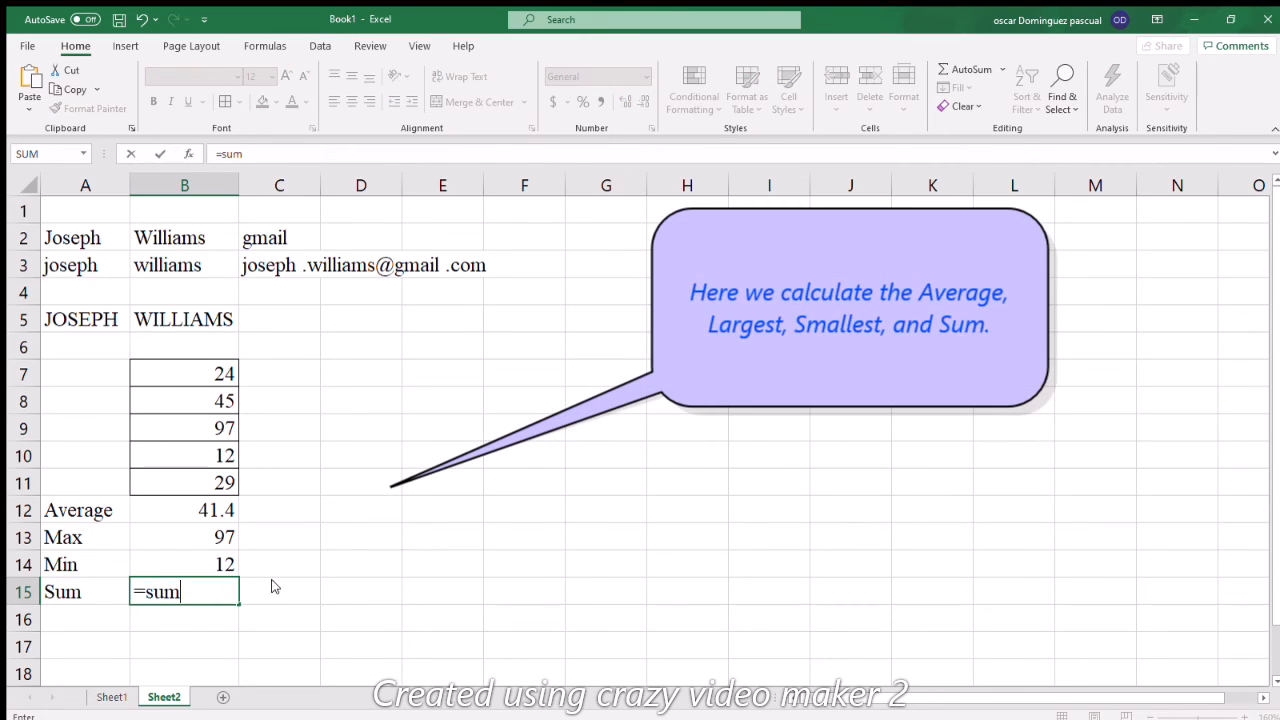
key(Tab)
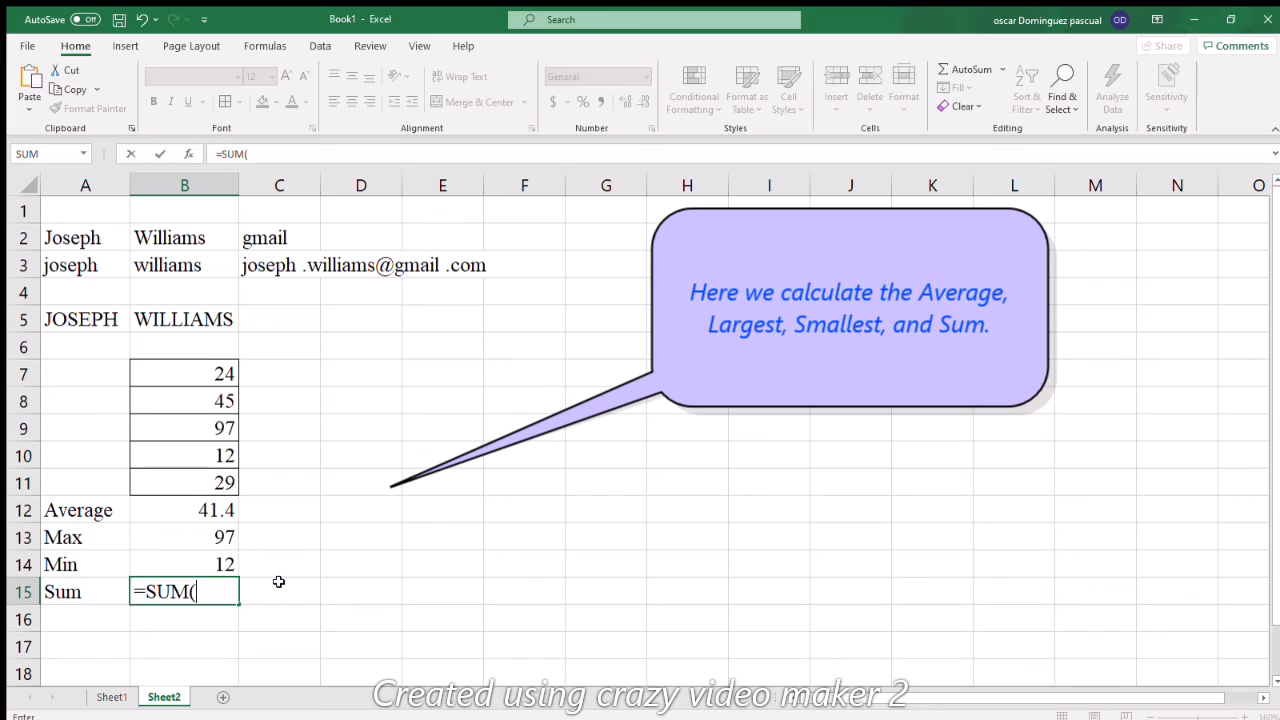
click(169, 388)
drag(169, 388, 182, 483)
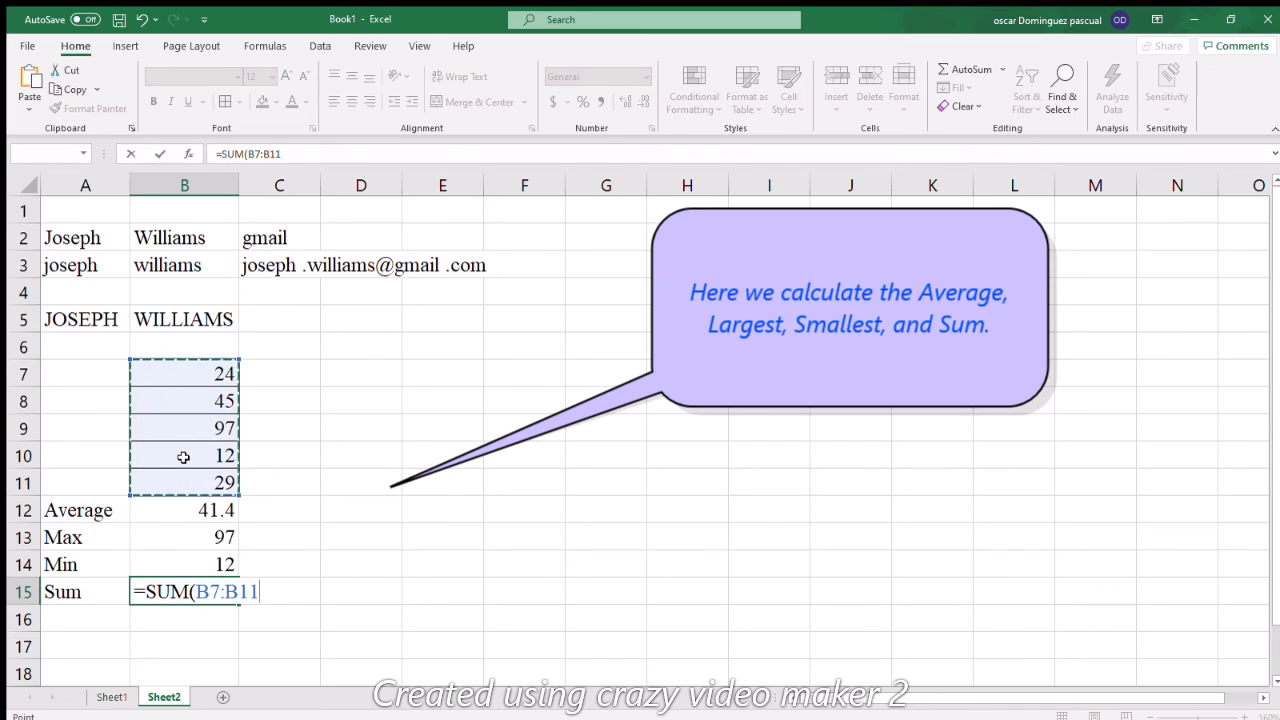
text())
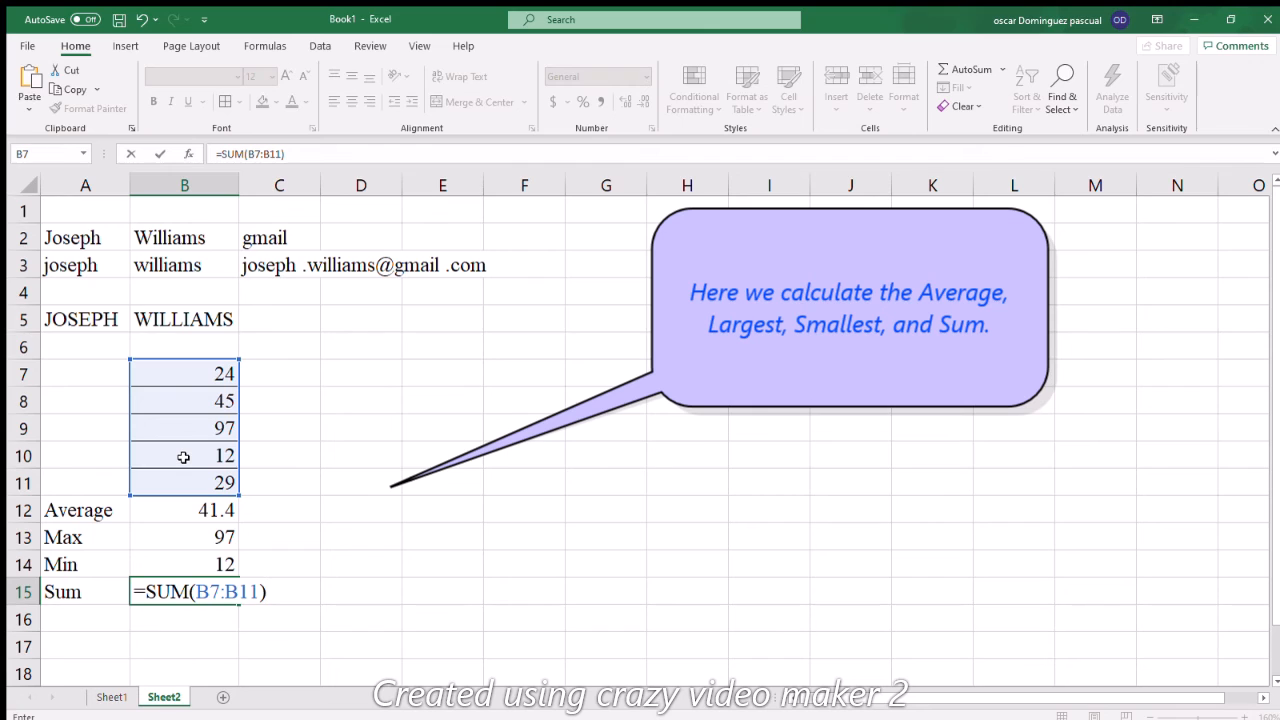
key(Return)
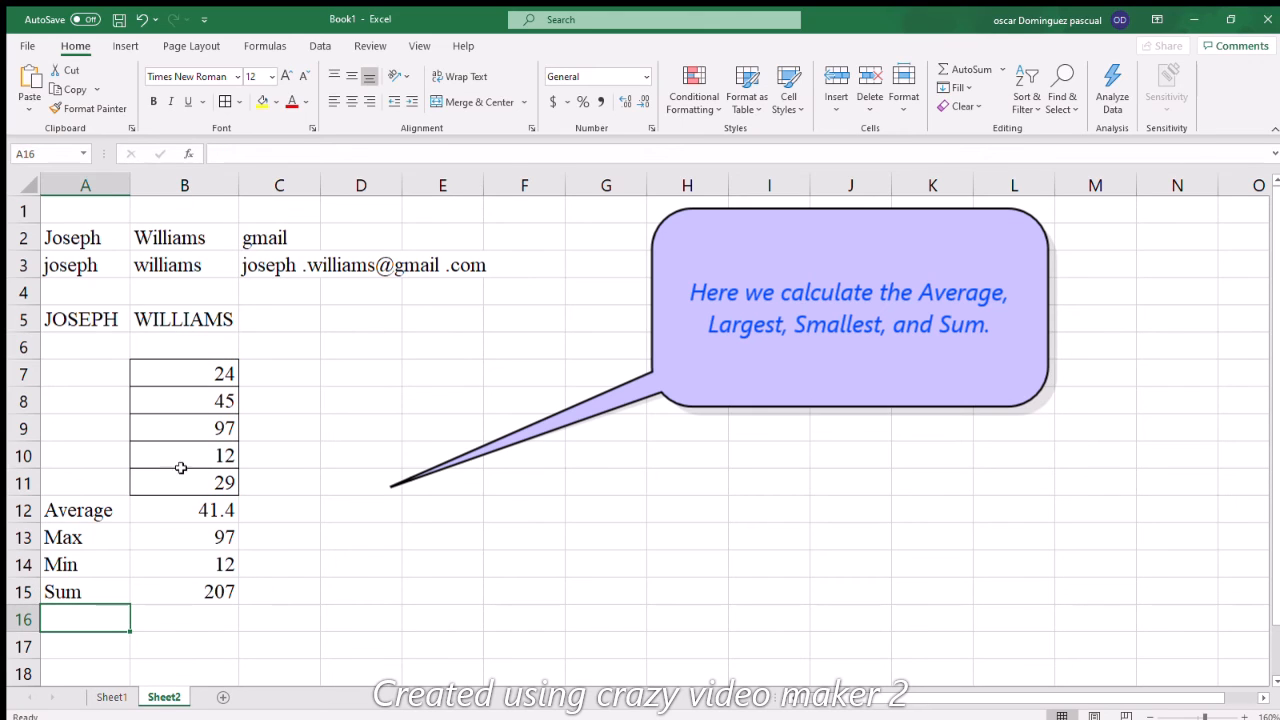
click(200, 580)
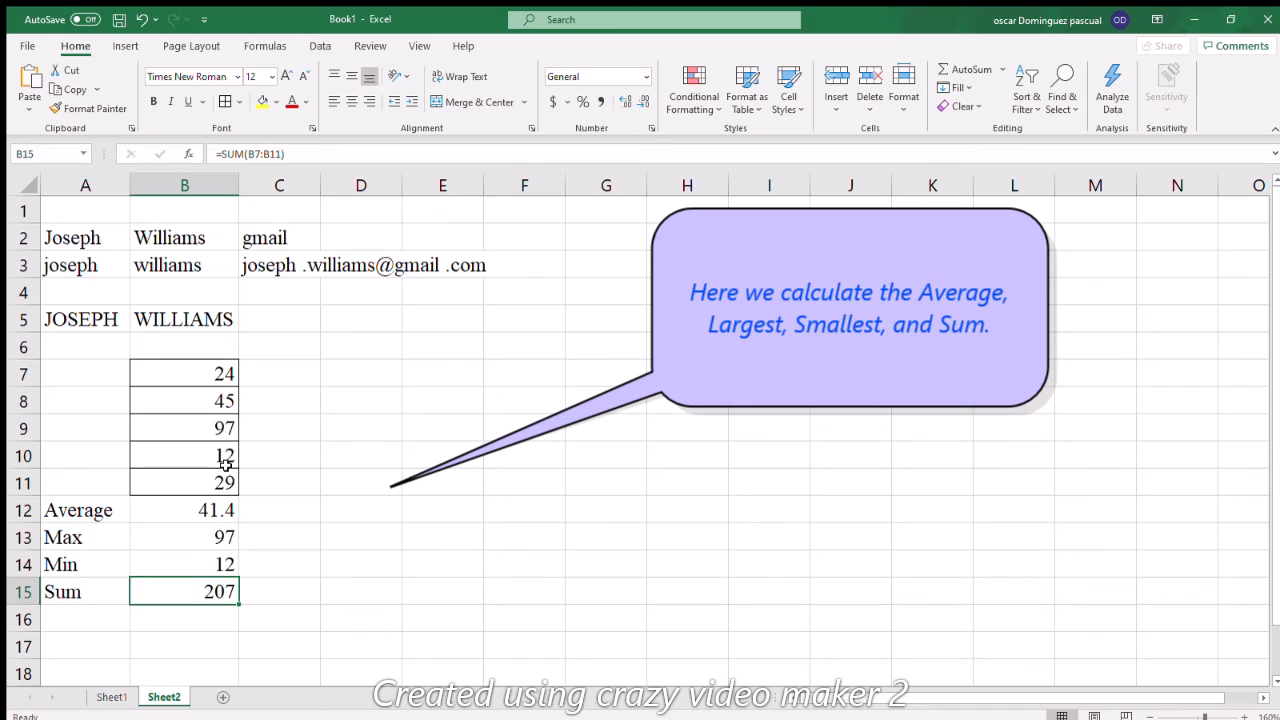
drag(217, 479, 207, 377)
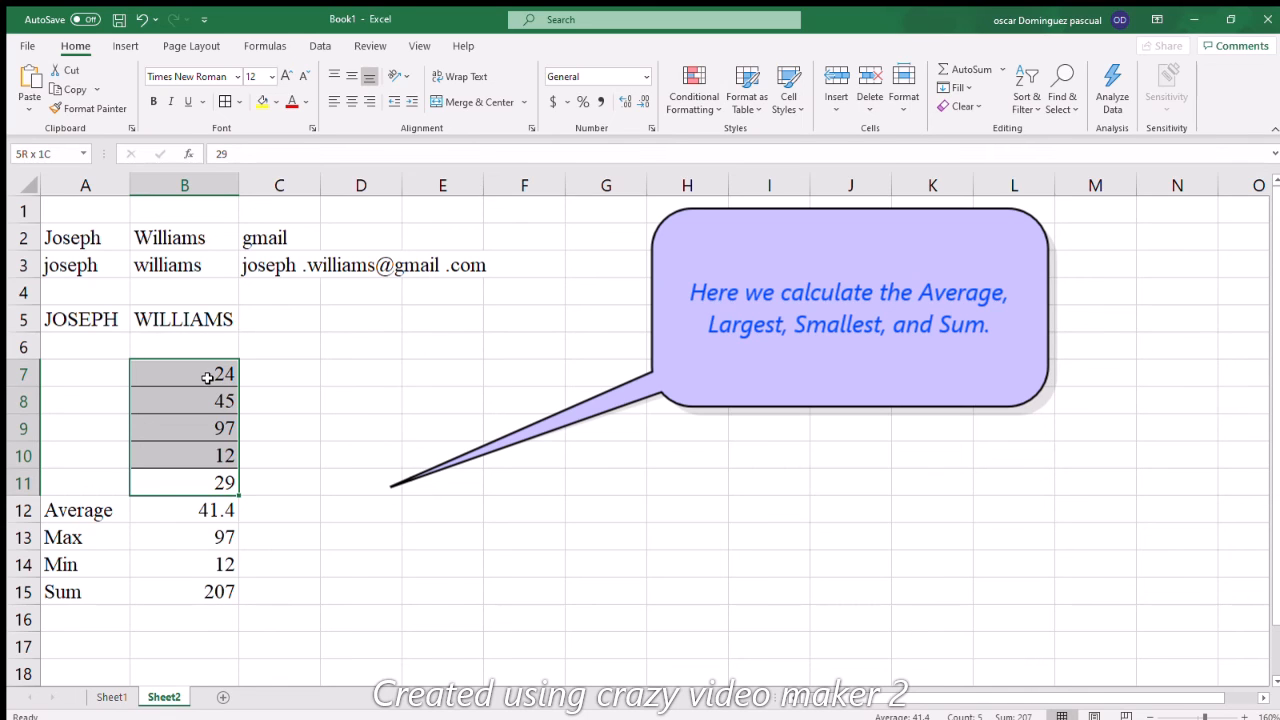
click(345, 587)
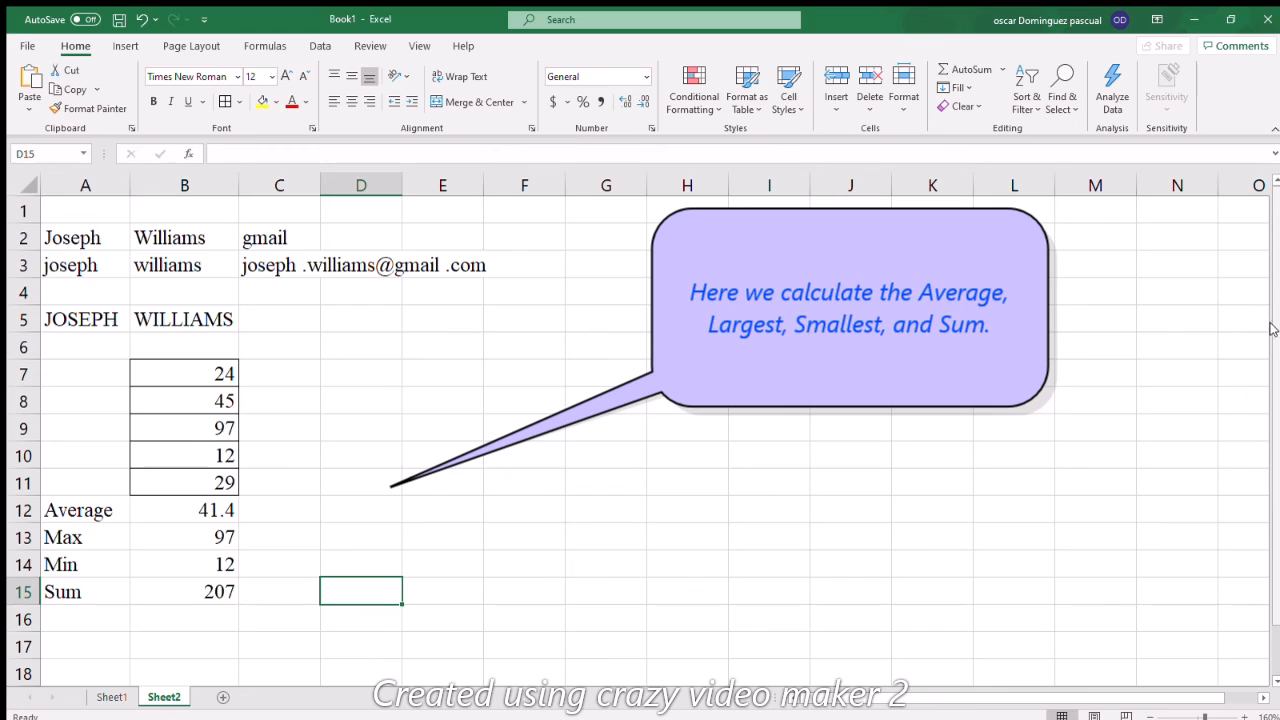
- Label cell A16 "2nd Largest" below the Sum label
scroll(1226, 384, down, 1)
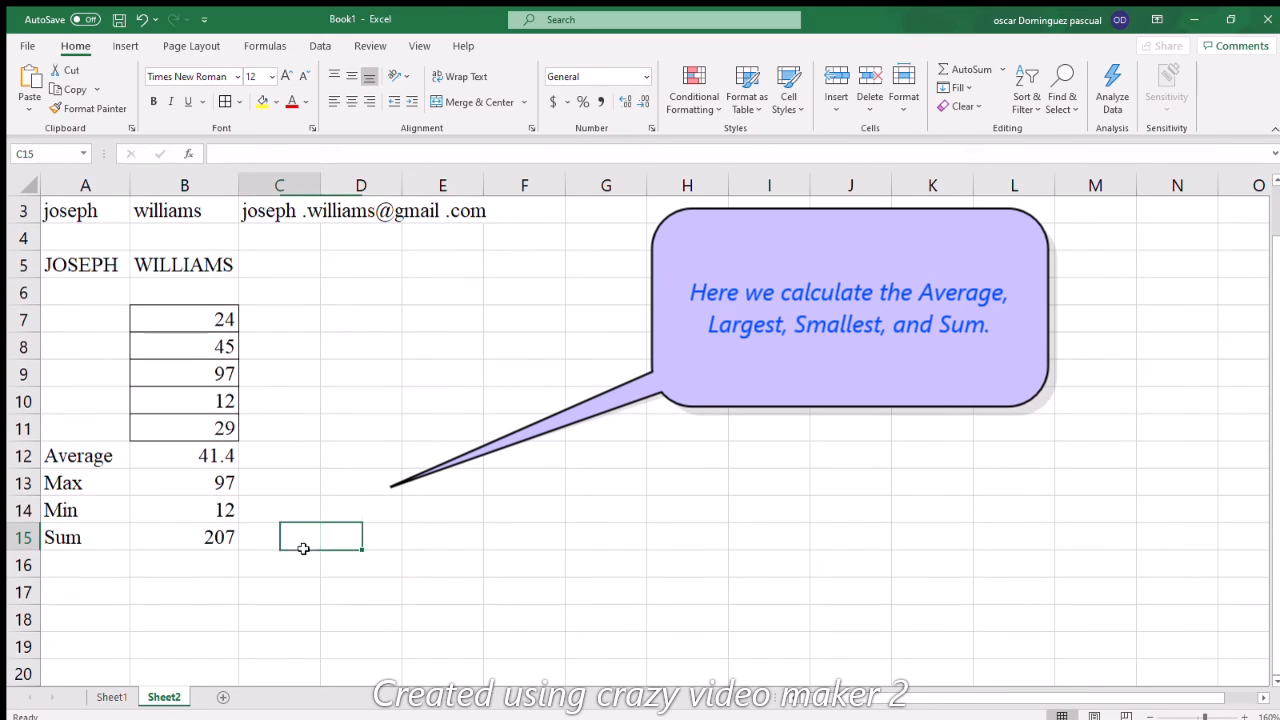
click(163, 581)
click(77, 578)
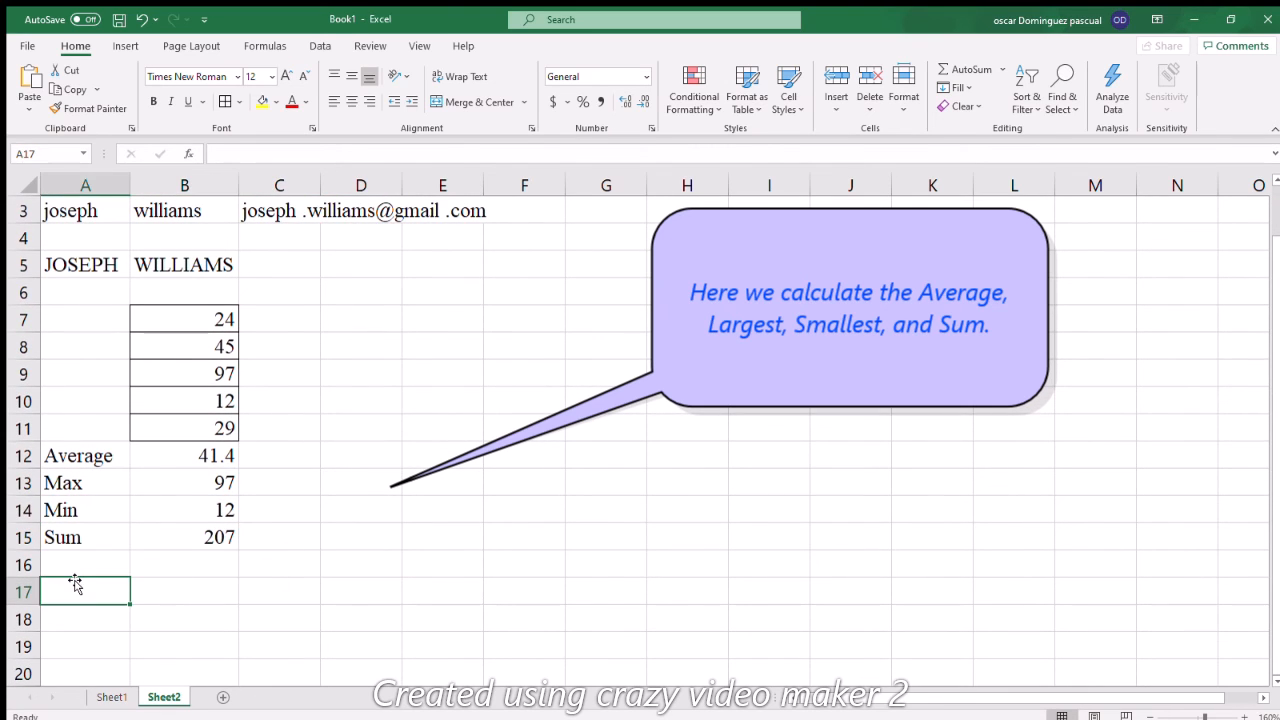
click(73, 565)
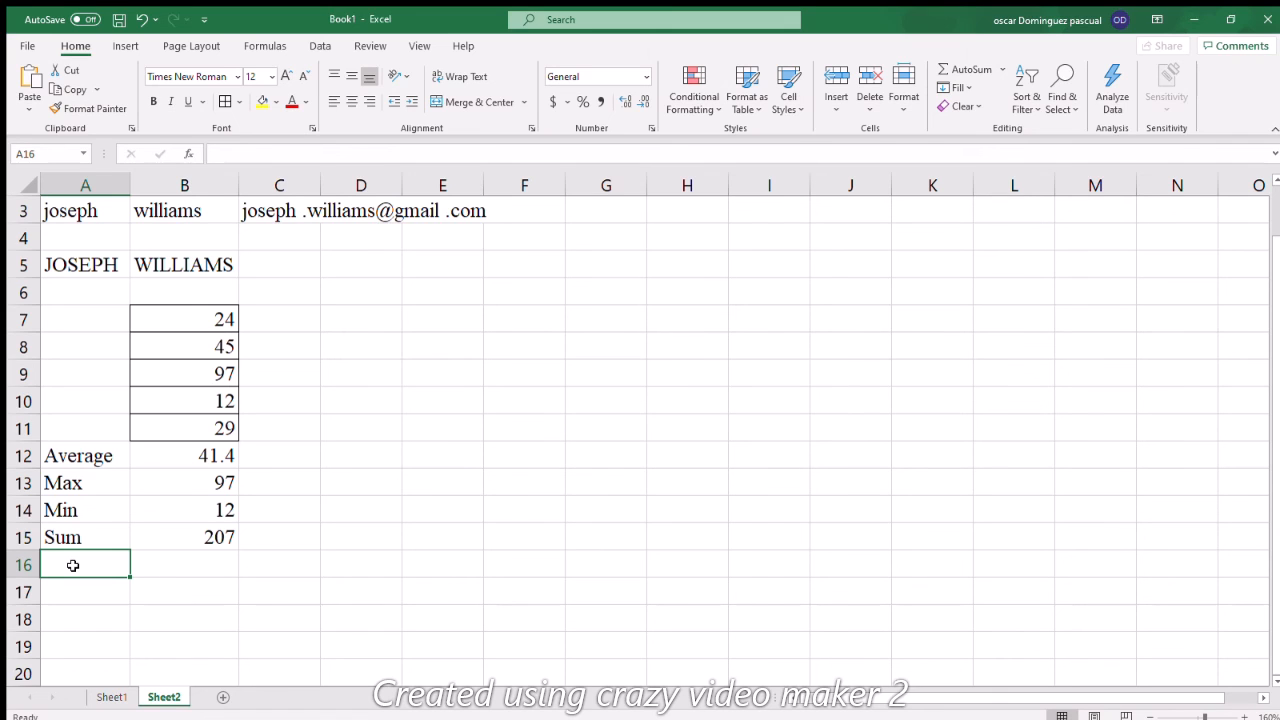
text(2)
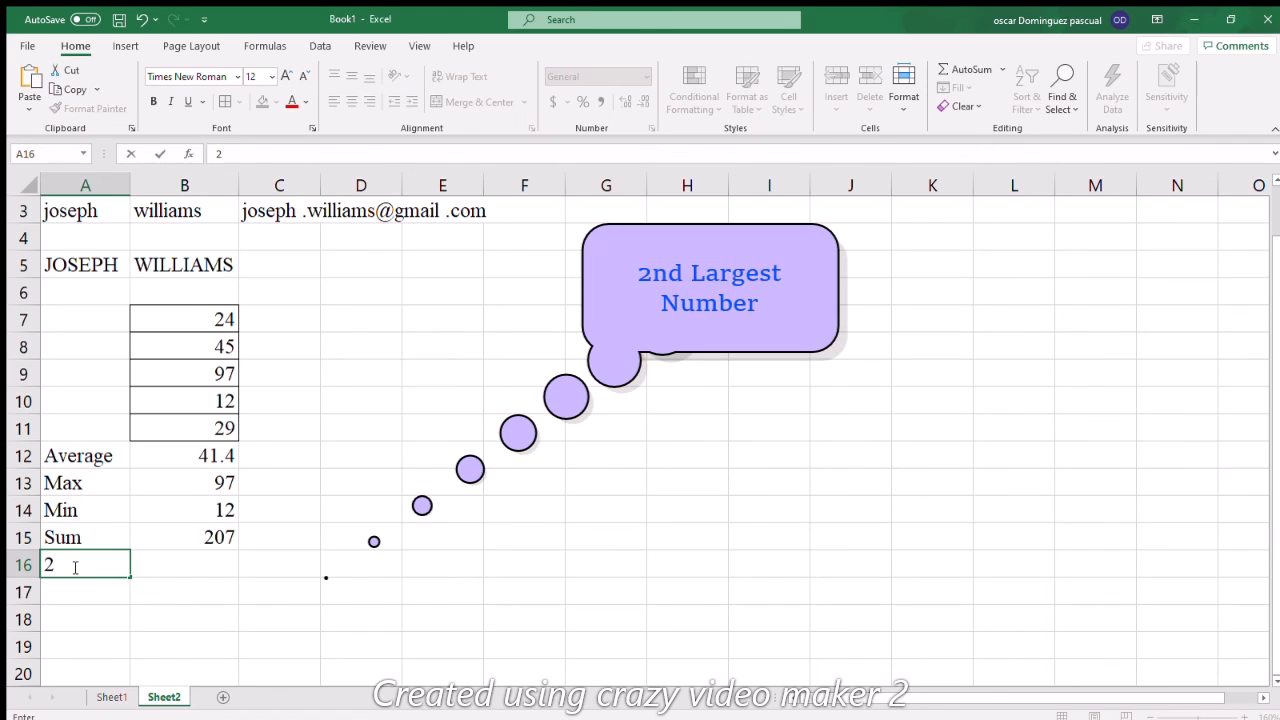
text(nd Largest)
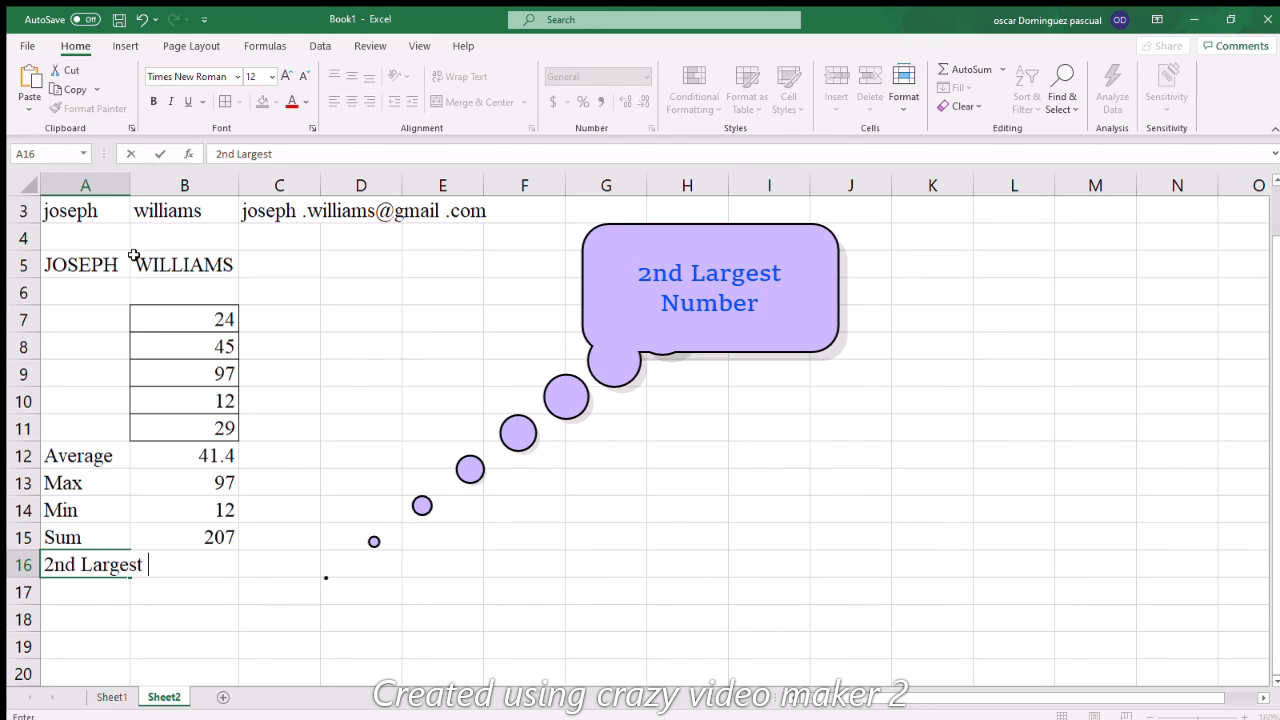
- Autofit the width of column A to its longest label
click(138, 193)
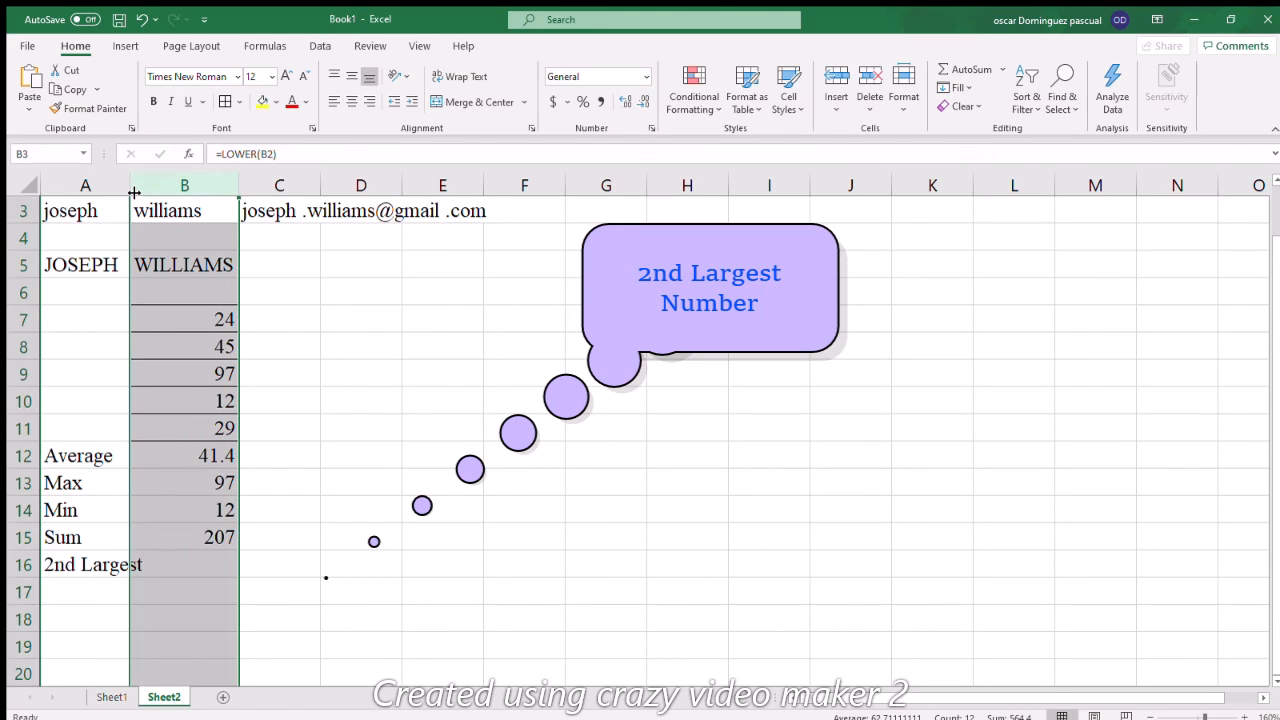
double_click(131, 190)
click(135, 190)
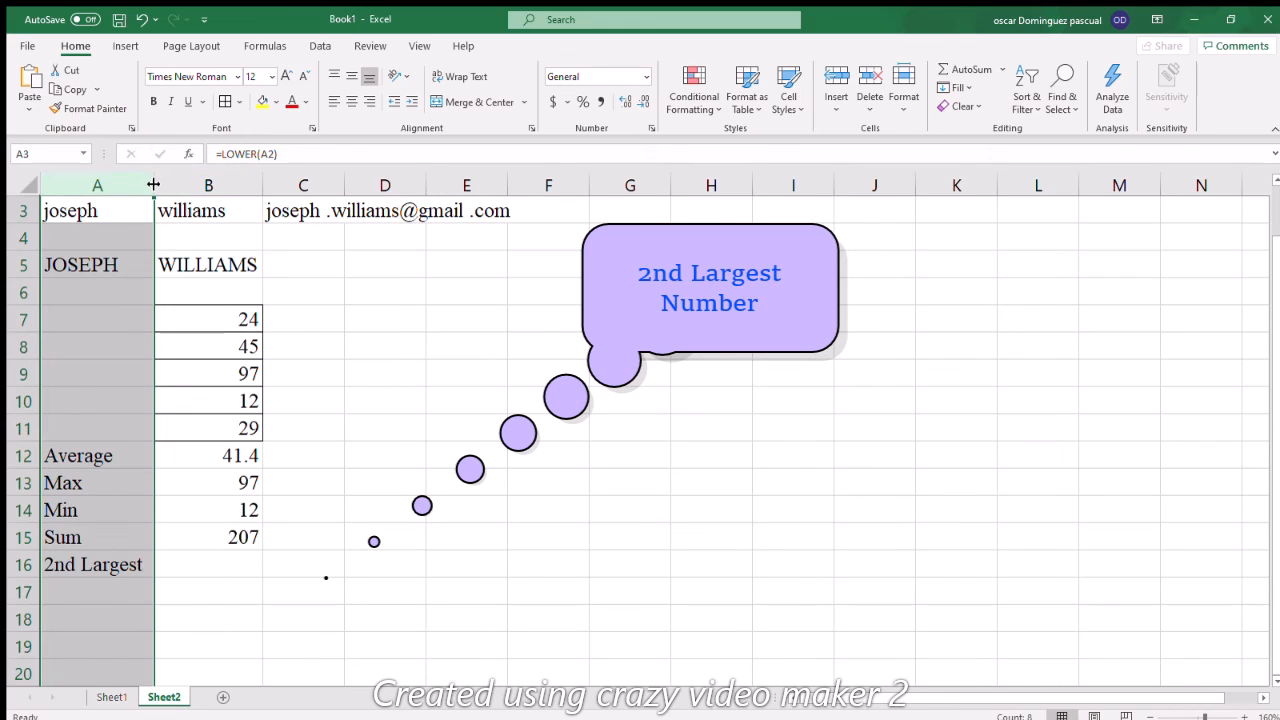
- Find the second-largest of the five numbers in B16 with =LARGE(B7:B11,2) and check the result cell
click(204, 564)
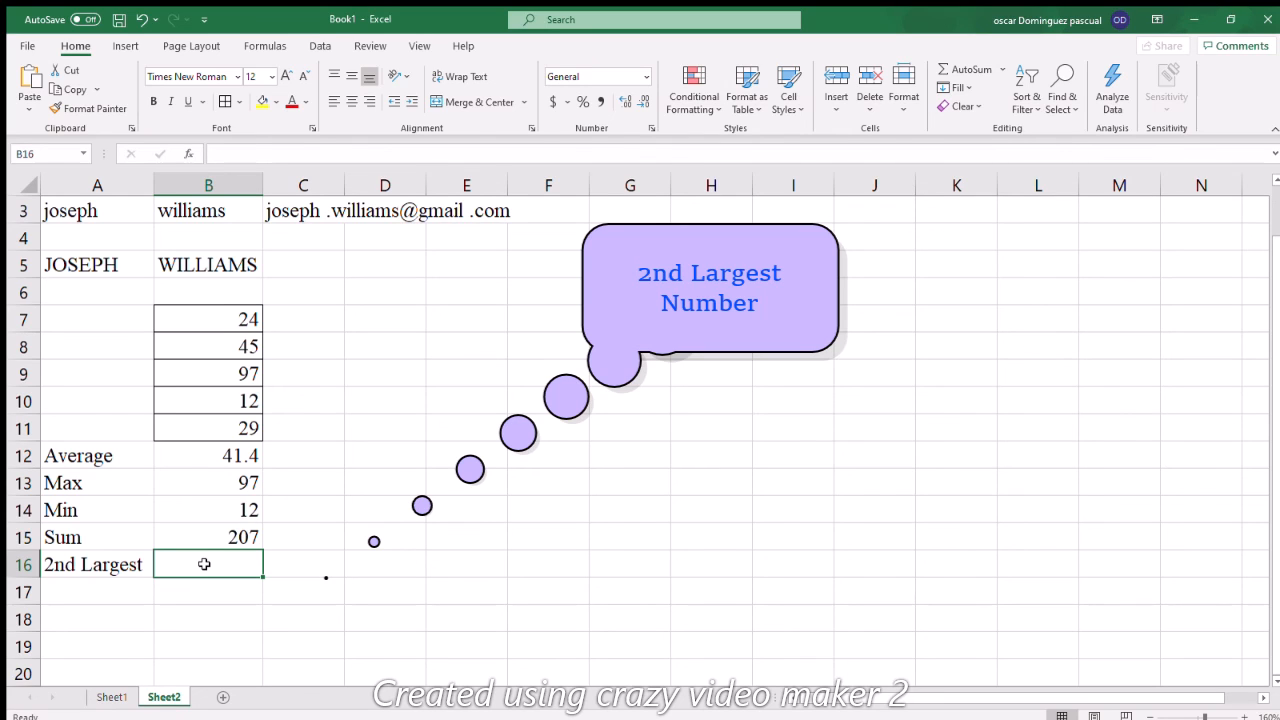
text(=)
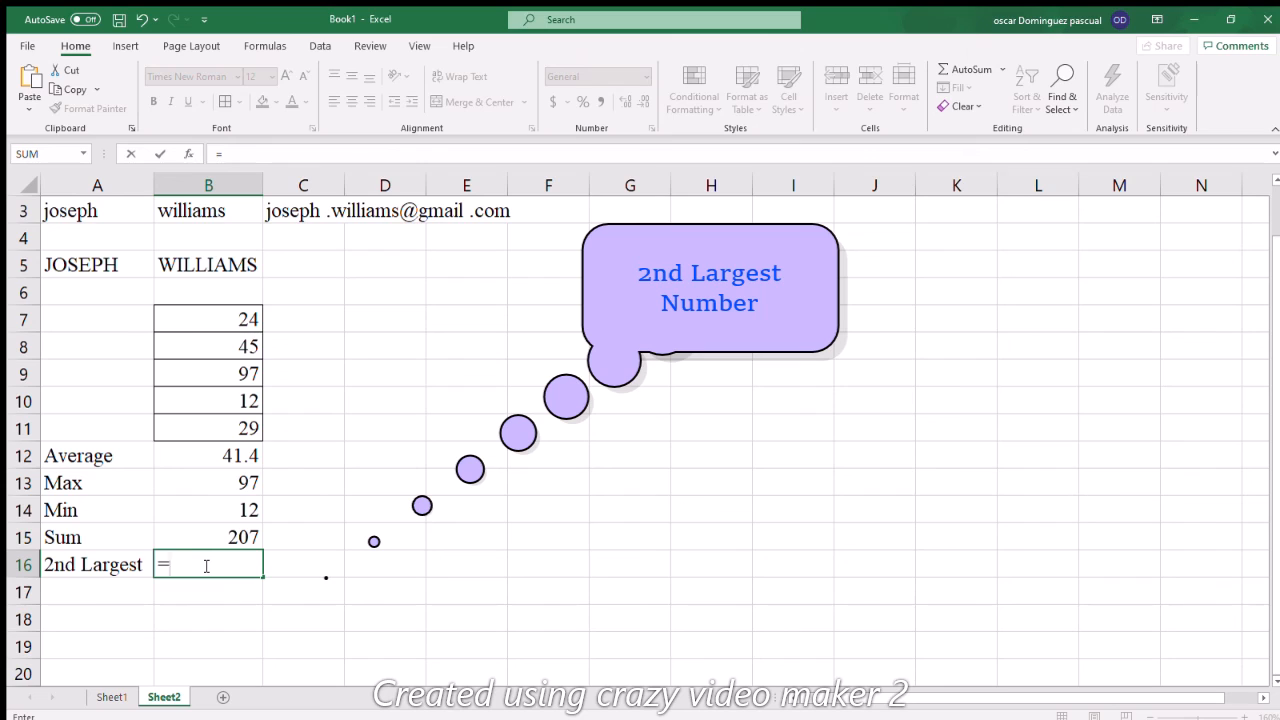
text(lar)
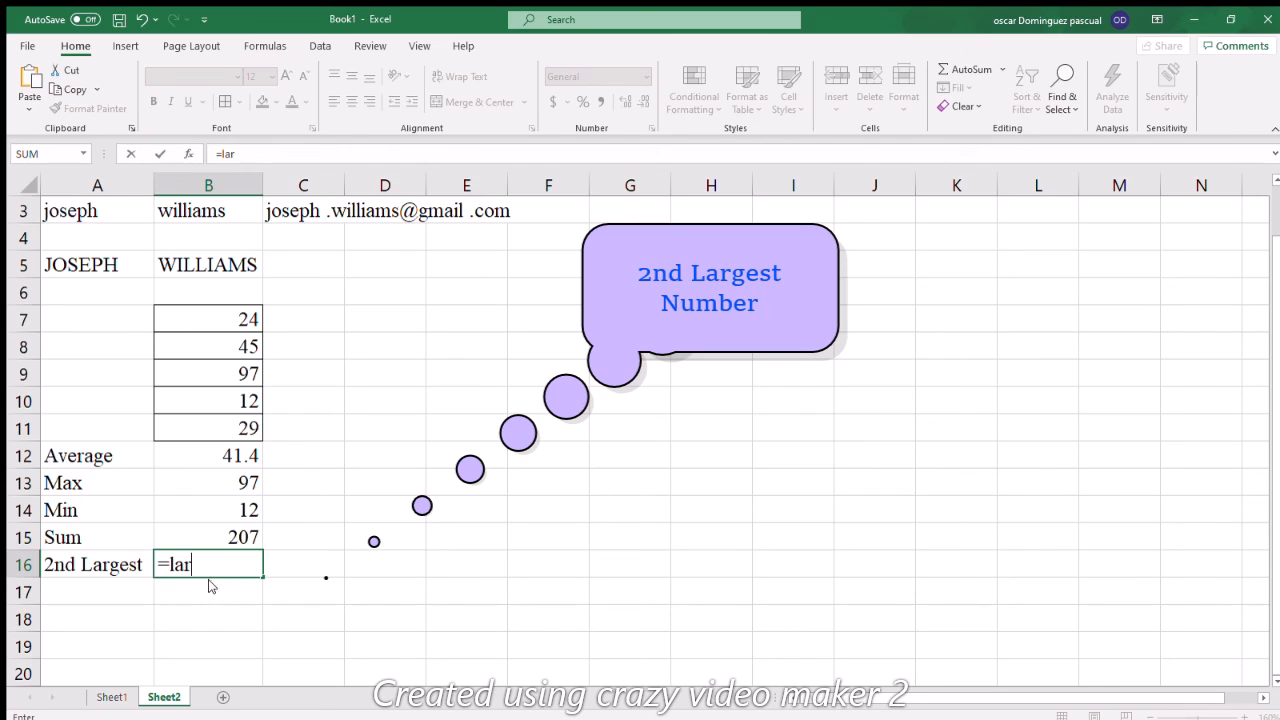
double_click(215, 585)
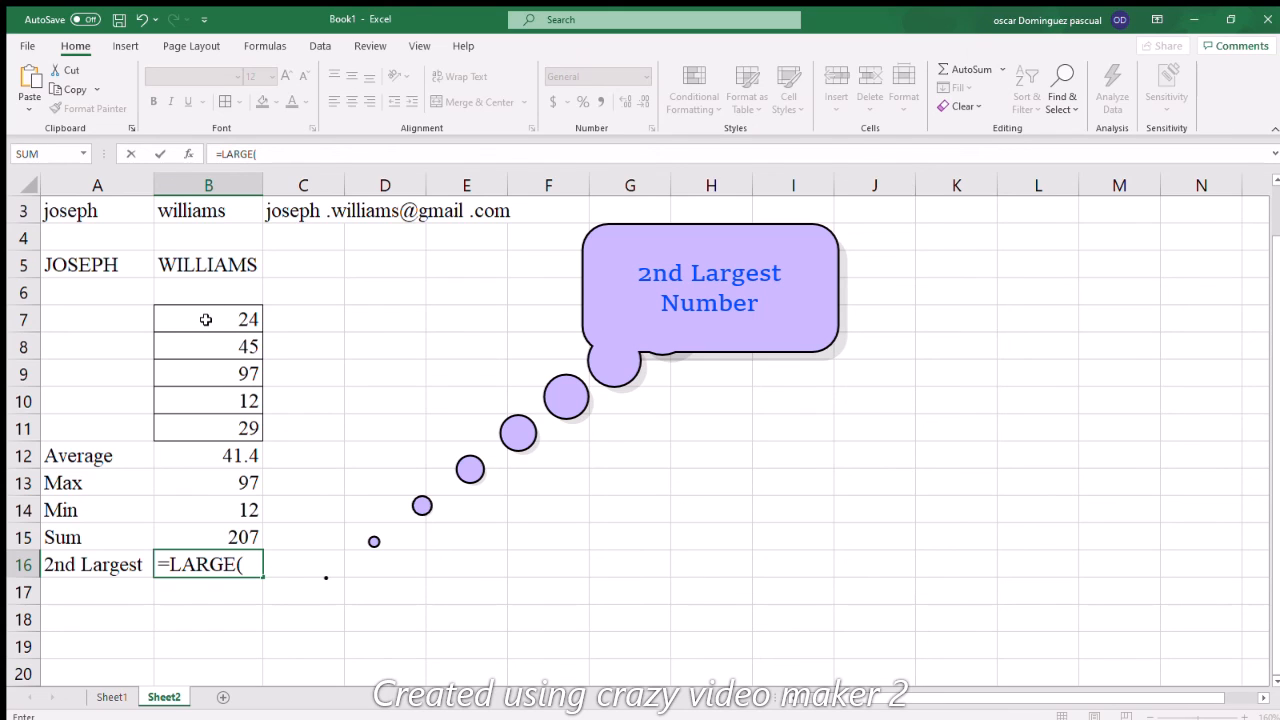
drag(205, 319, 220, 418)
text(,)
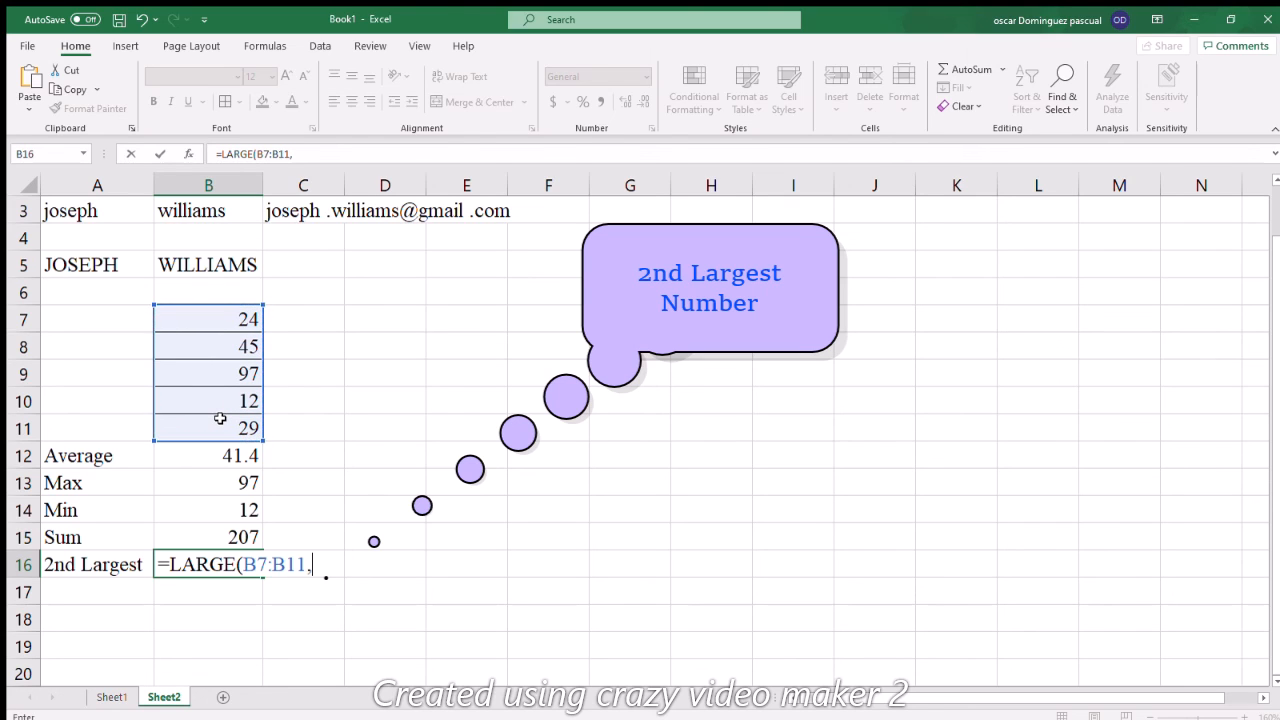
text(2)
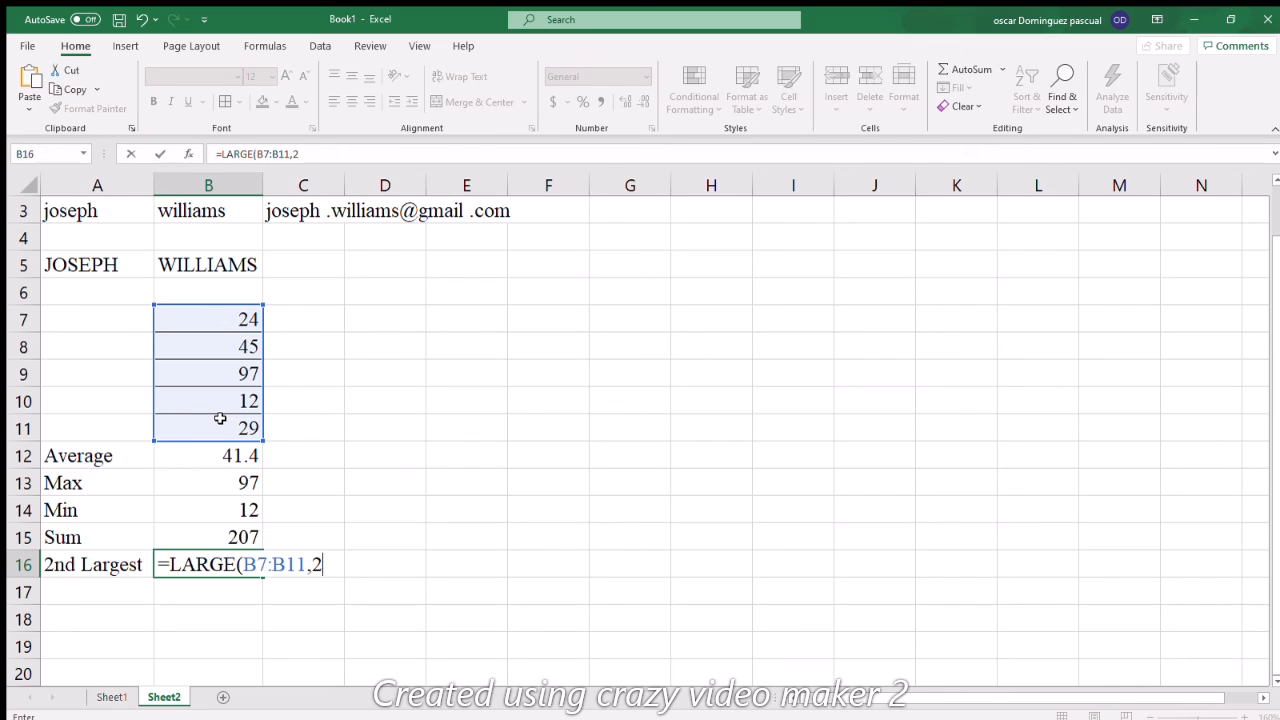
text())
key(Return)
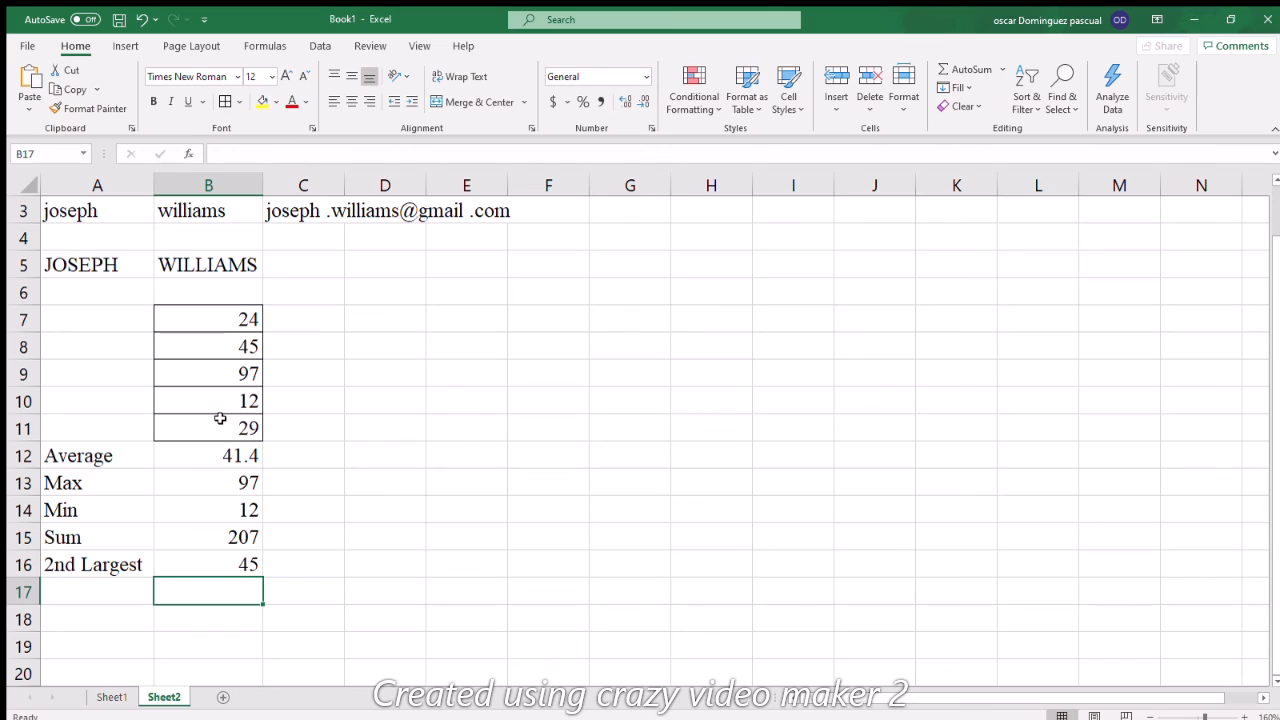
click(244, 564)
click(305, 561)
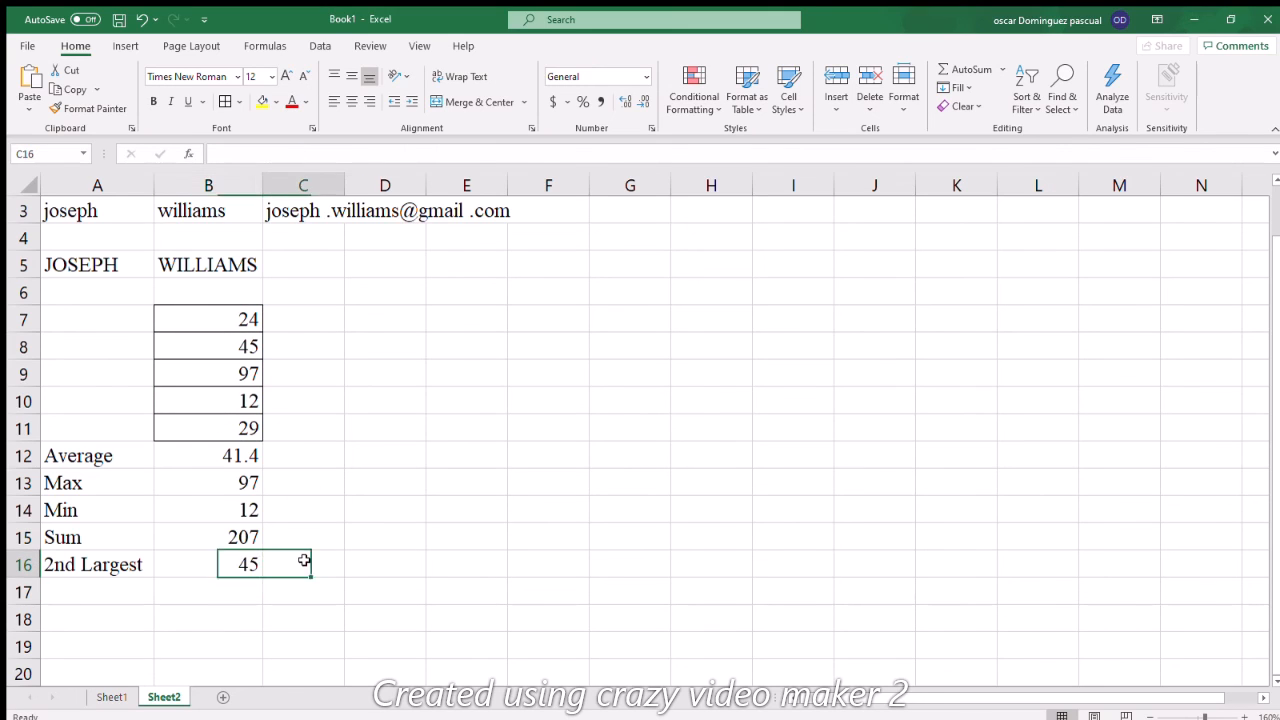